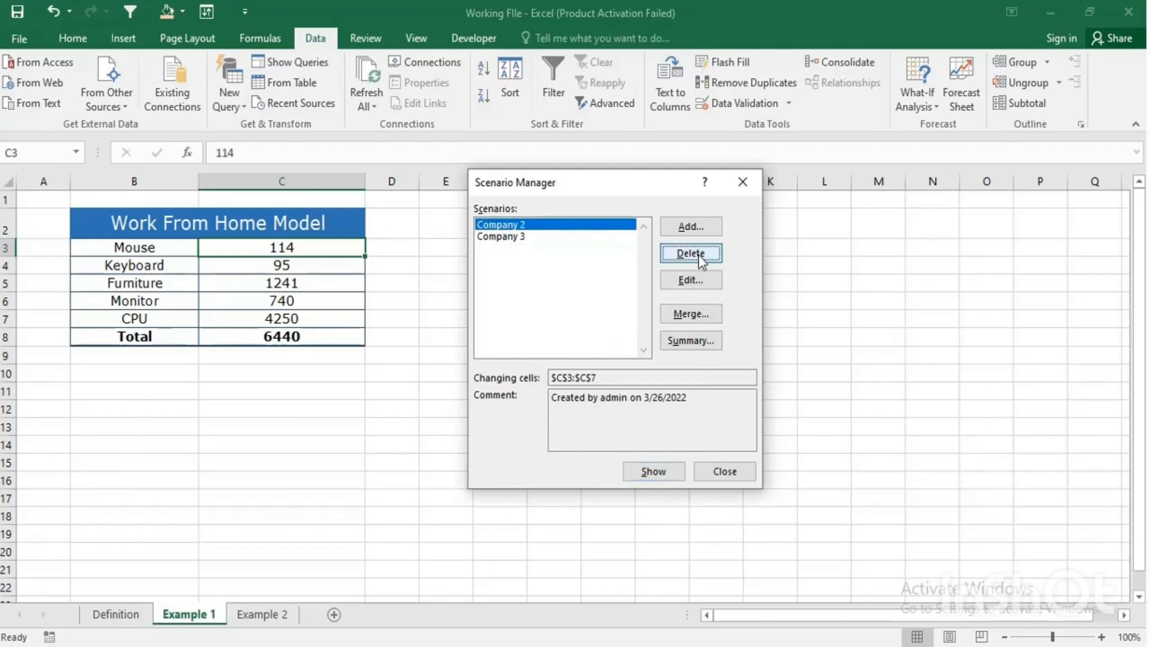
- Delete the remaining Company 2 and Company 3 scenarios from the Scenario Manager
left_click(691, 253)
left_click(694, 261)
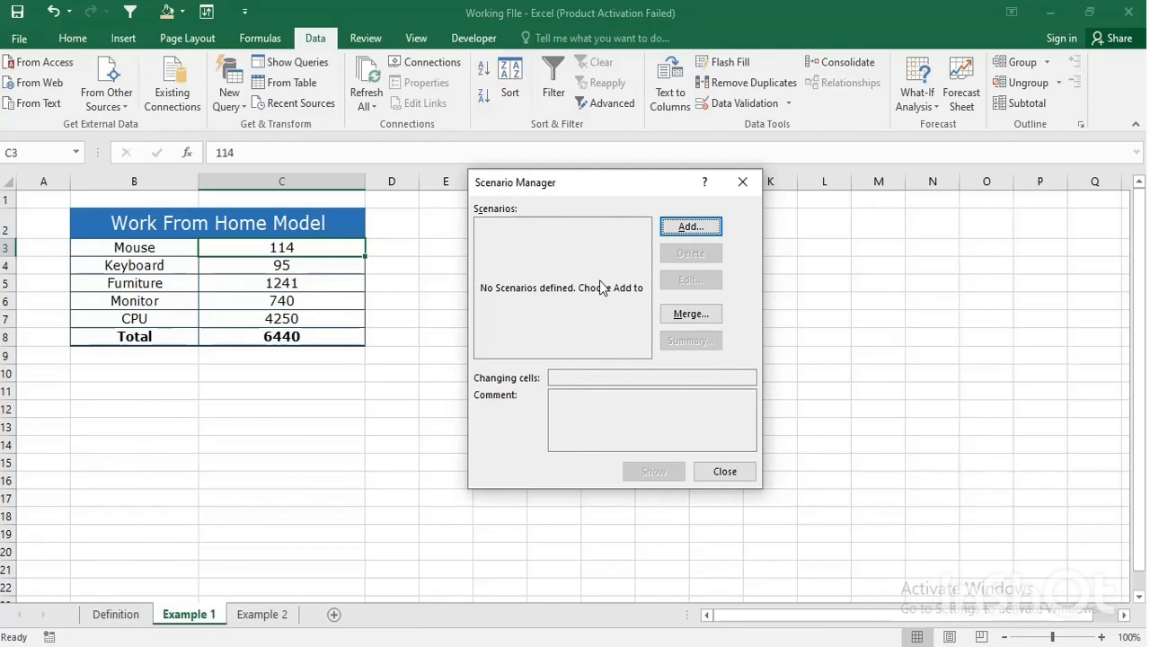
- Add a scenario named "Quation 1" with the item costs in C3:C7 as its changing cells
left_click(690, 228)
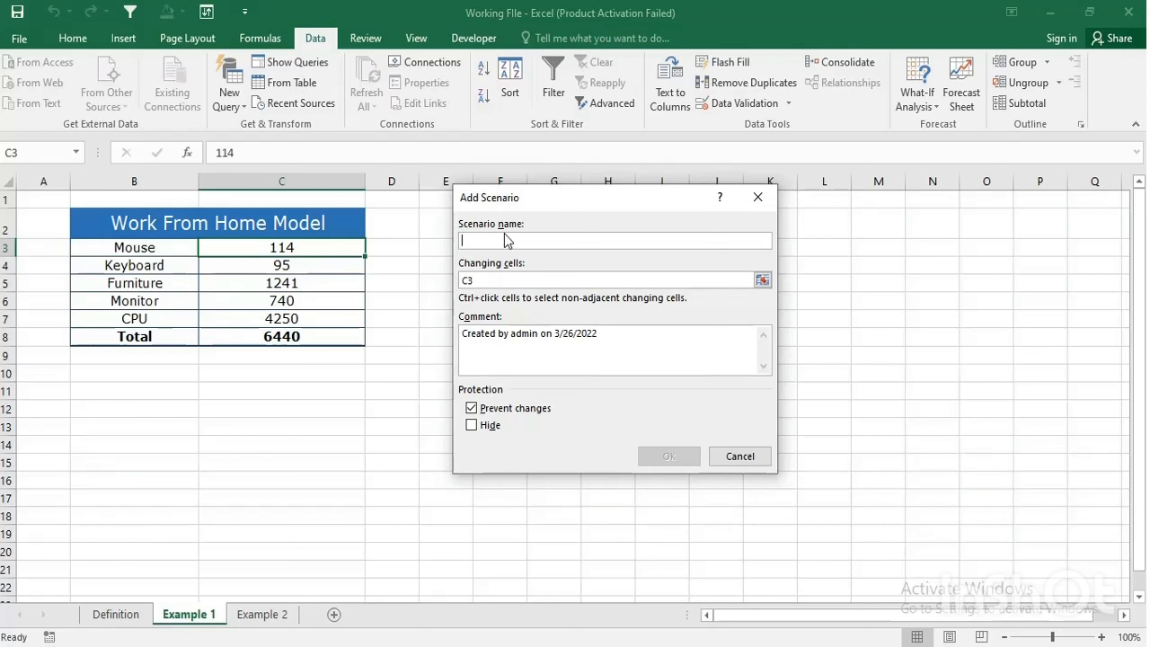
type("O")
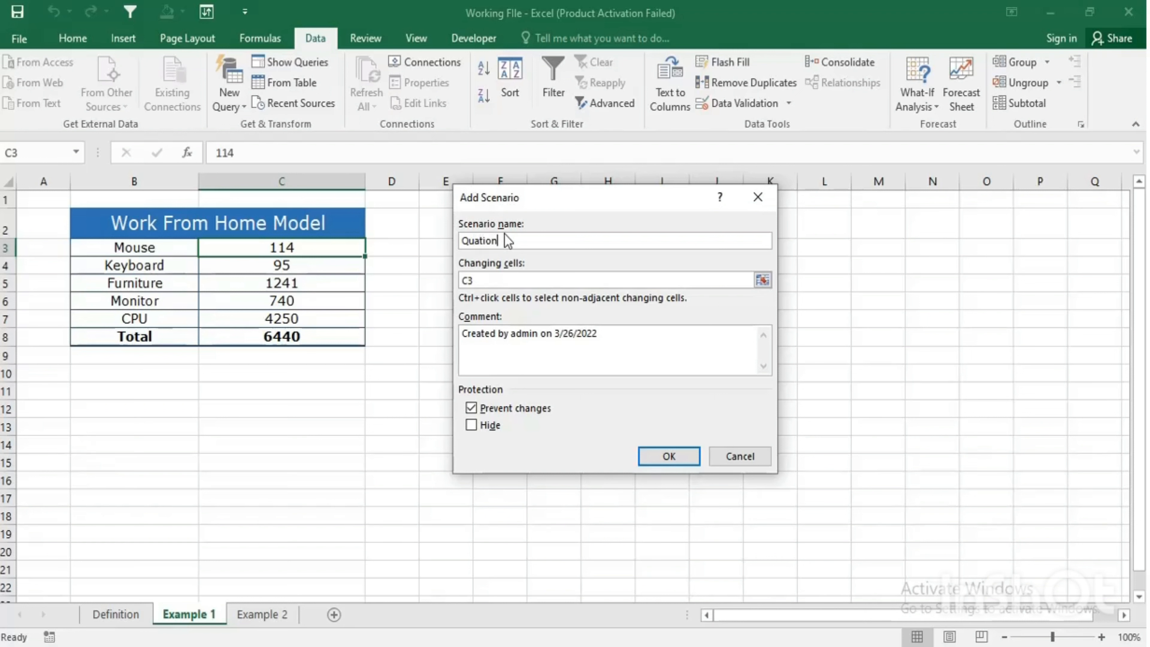
type("uations")
key("BackSpace")
left_click(763, 280)
left_click(281, 251)
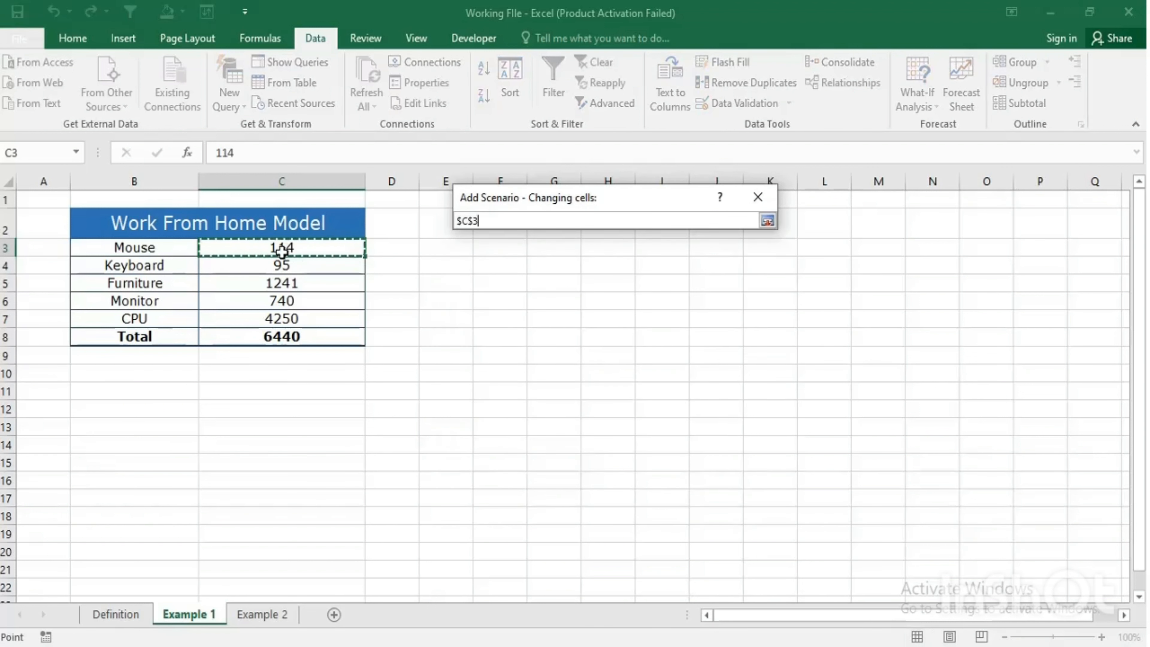
left_click_drag(282, 252, 283, 323)
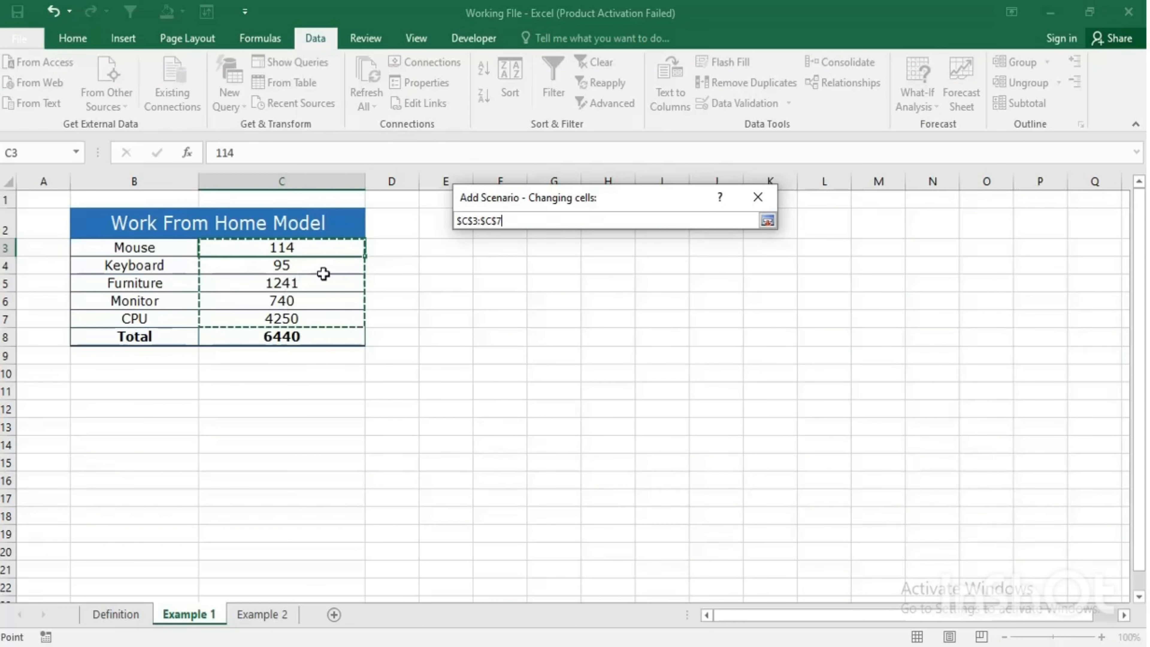
left_click(767, 221)
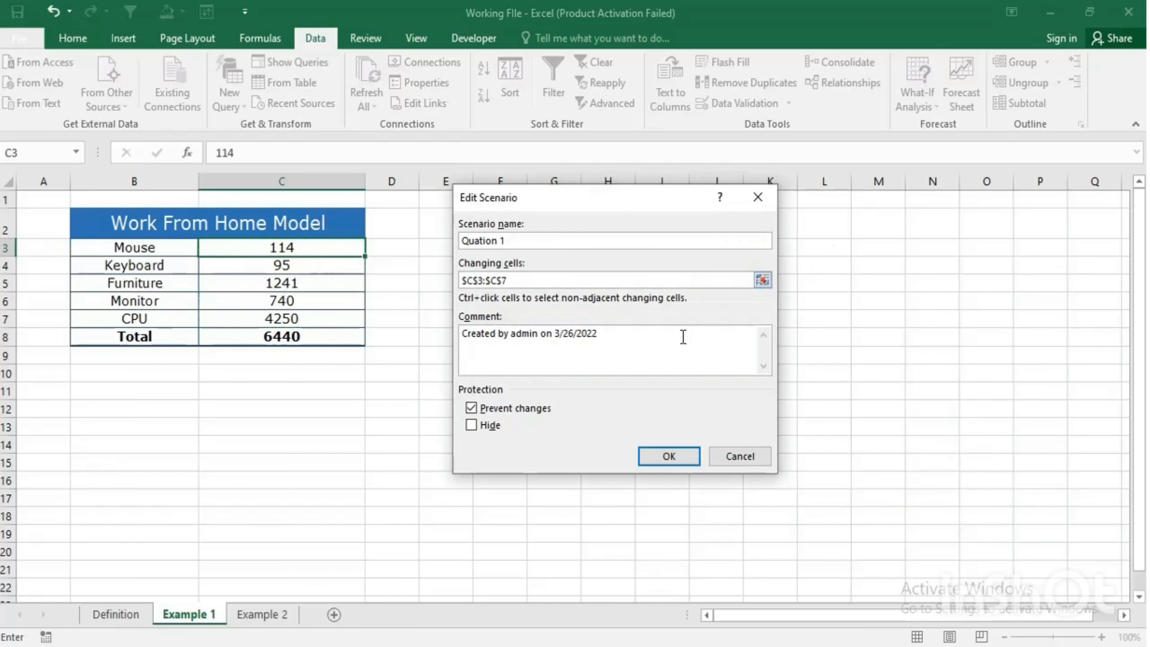
left_click_drag(607, 333, 429, 344)
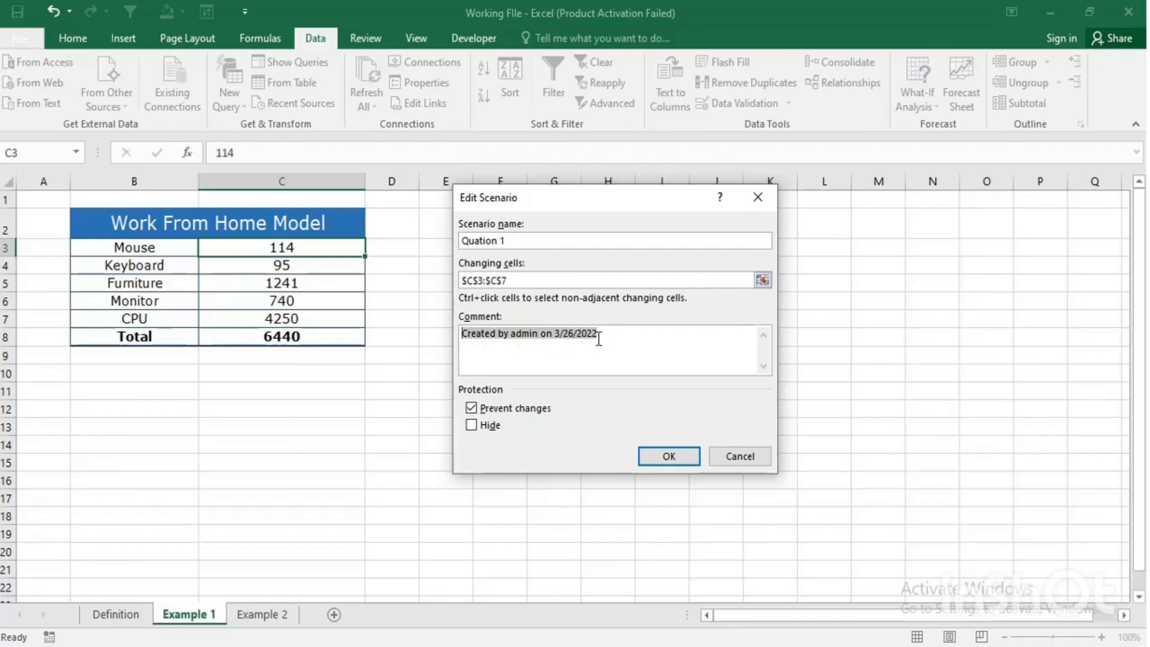
left_click(680, 452)
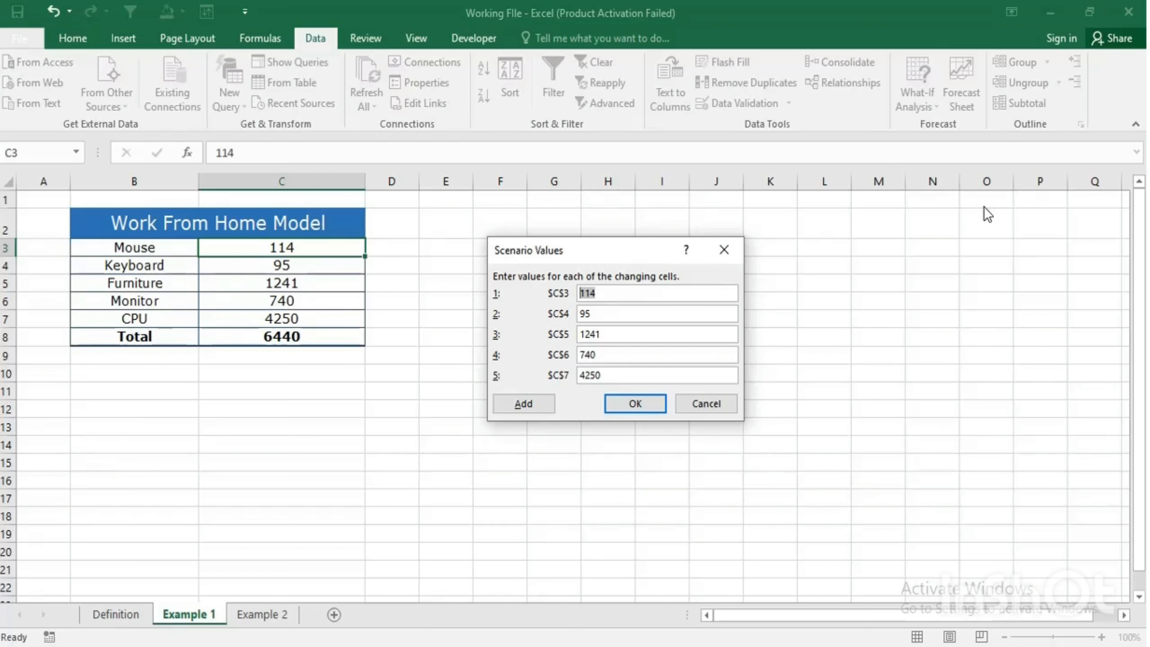
- Set the Quation 1 scenario values for C3 to C7 to 113, 91, 1000, 850 and 6100
type("113")
key("Tab")
type("91")
key("Tab")
type("1000")
key("Tab")
type("850")
key("Tab")
type("6100")
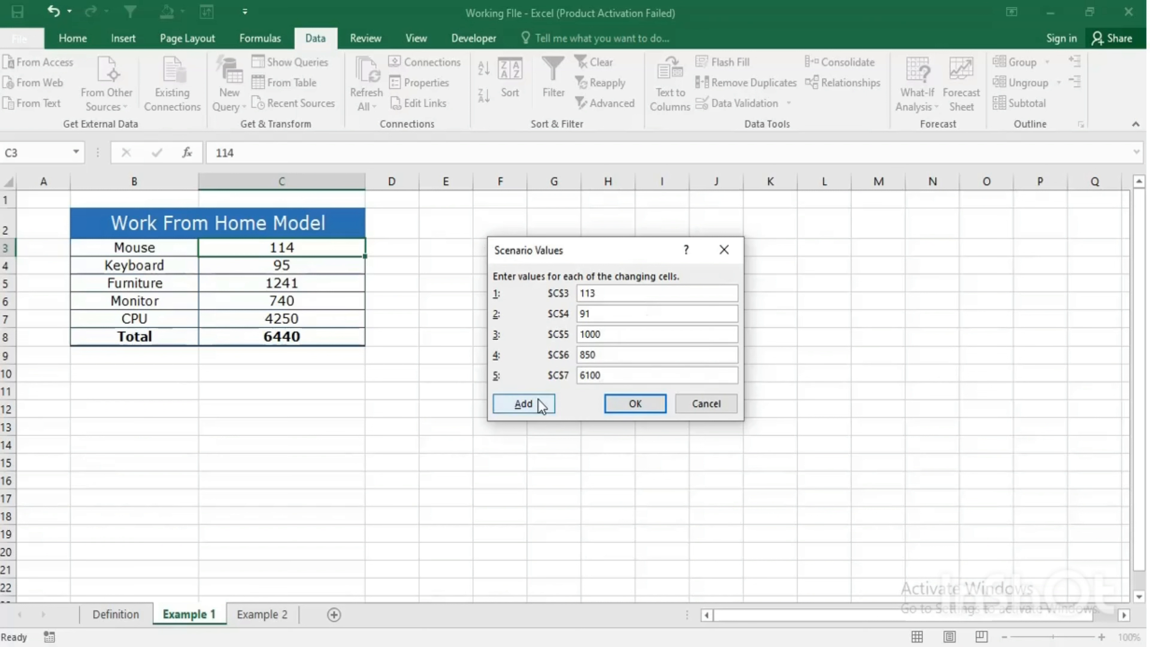
left_click(647, 408)
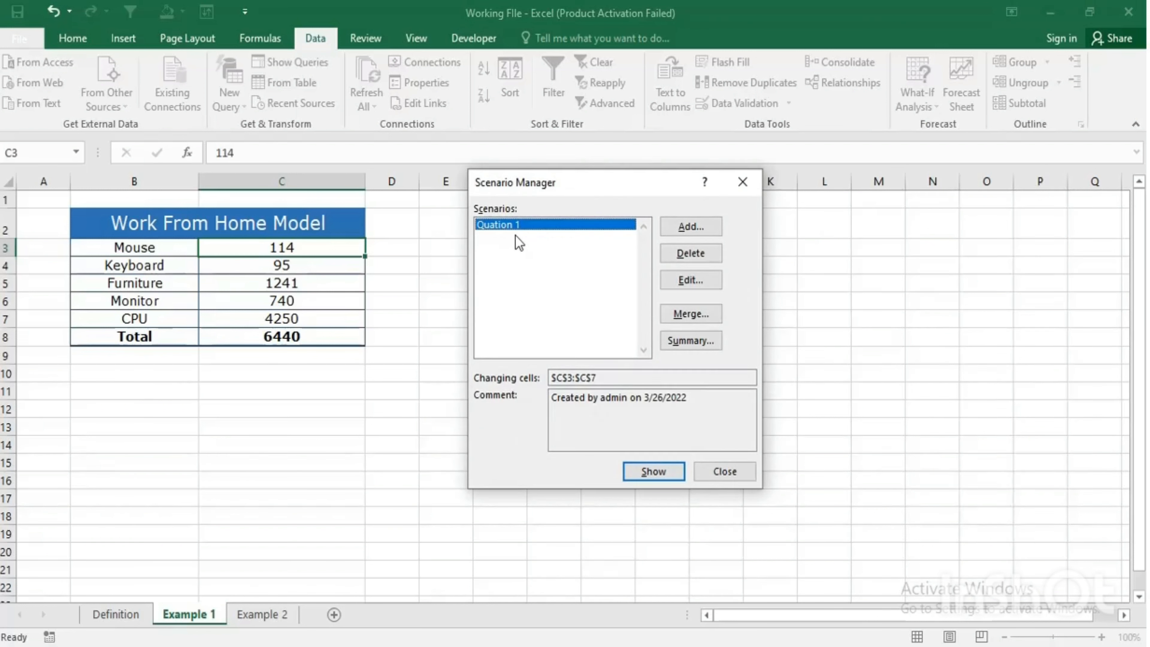
- Add a second scenario named "Quation 2" with C3:C7 as its changing cells
left_click(696, 229)
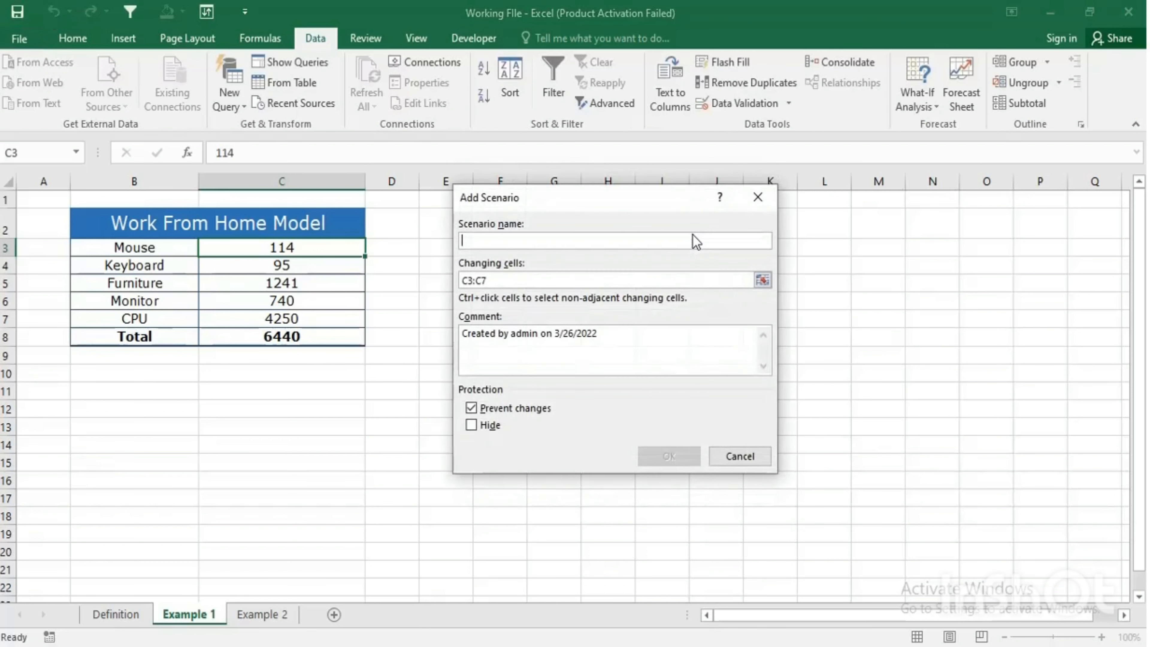
type("Qu")
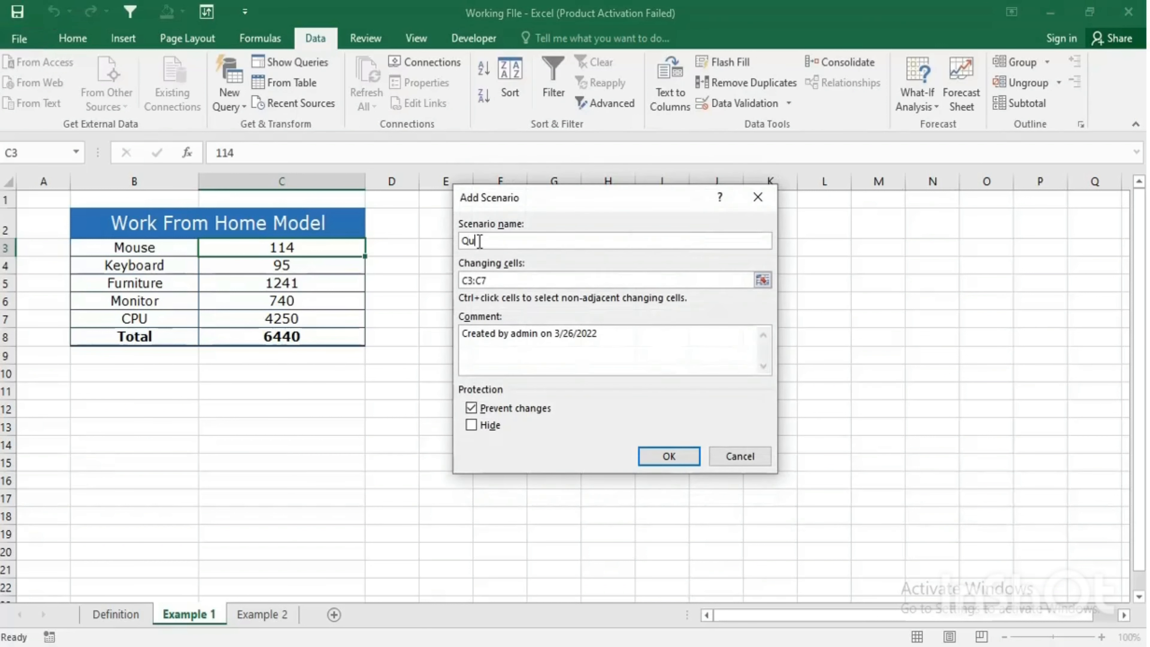
type("ations 2")
left_click(762, 281)
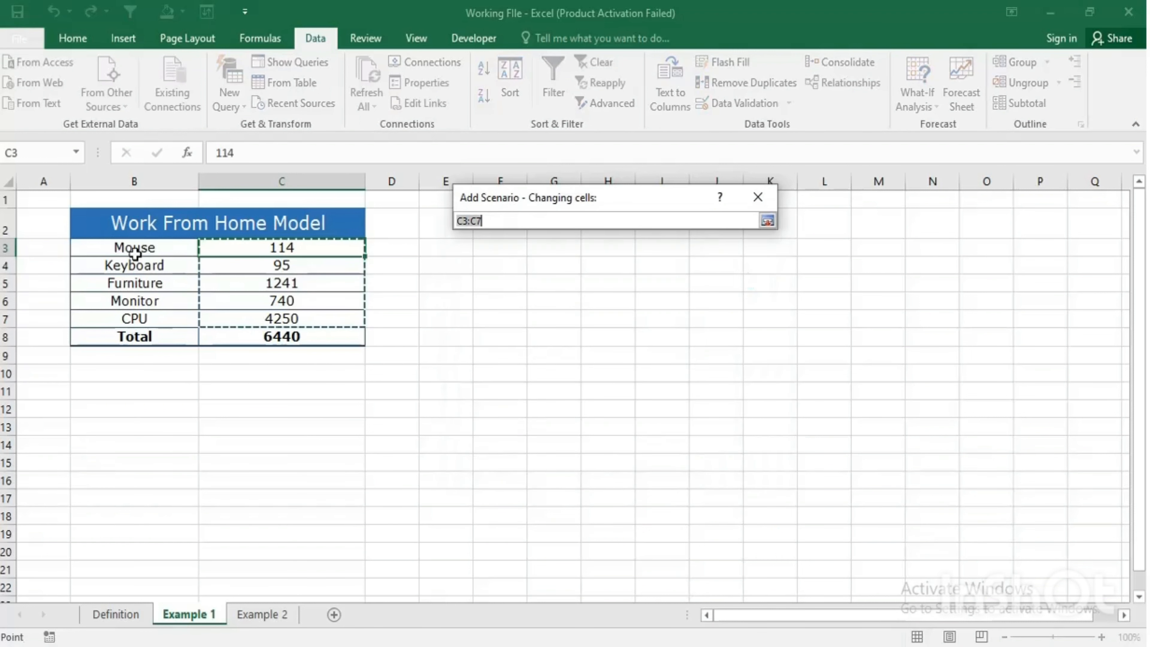
left_click(767, 221)
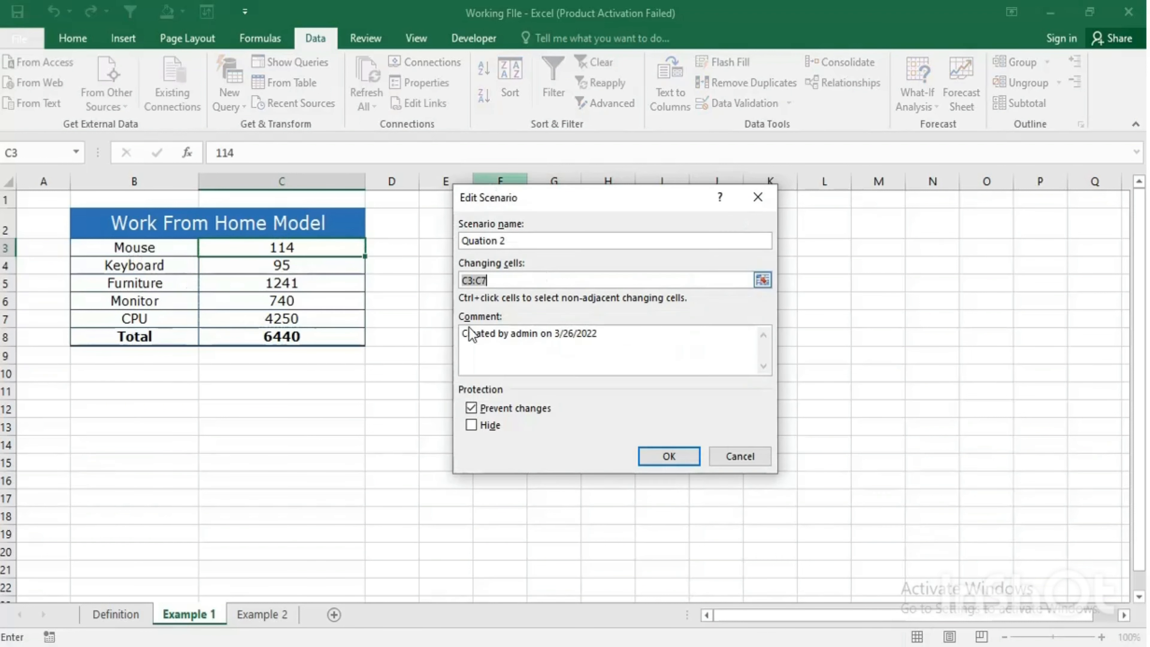
left_click(663, 454)
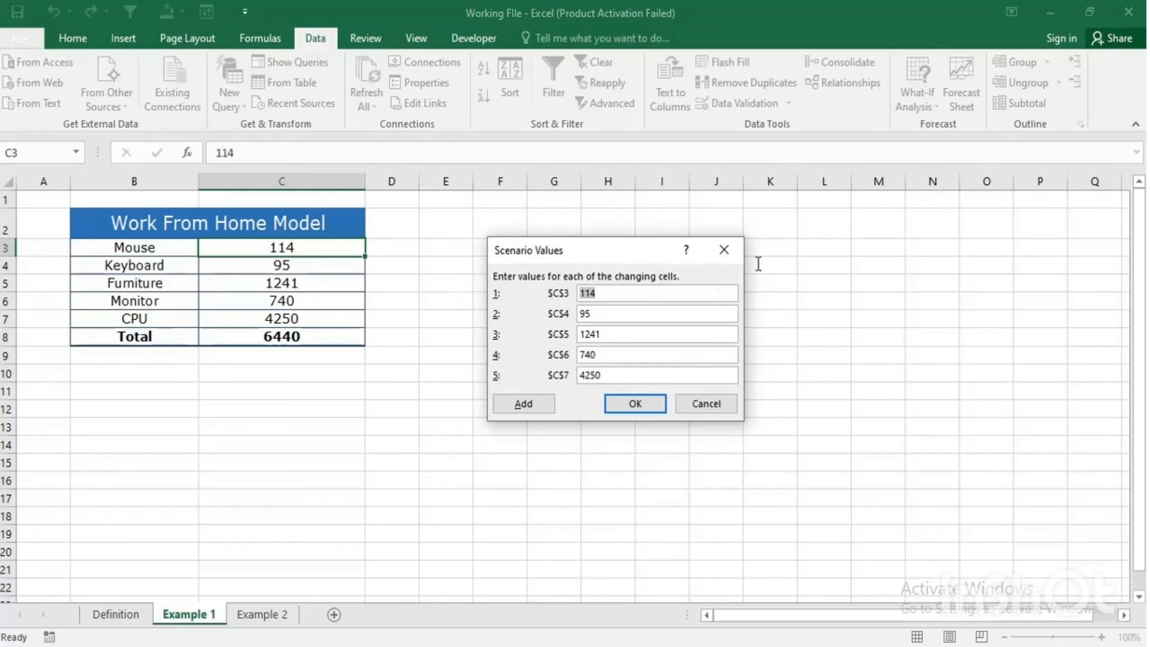
- Set the Quation 2 values for C3 to C7 to 98, 59, 1900, 1250 and 8500, and continue with another new scenario
type("98")
key("Tab")
type("59")
key("Tab")
type("1900")
key("Tab")
type("1250")
key("Tab")
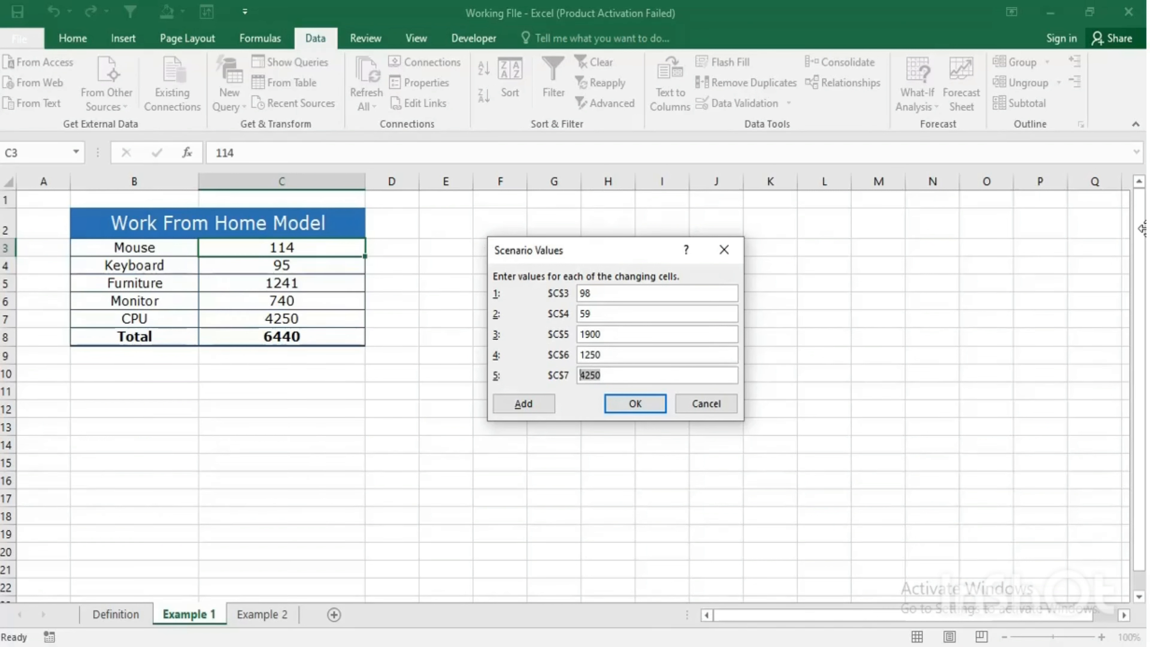
type("8500")
left_click(518, 407)
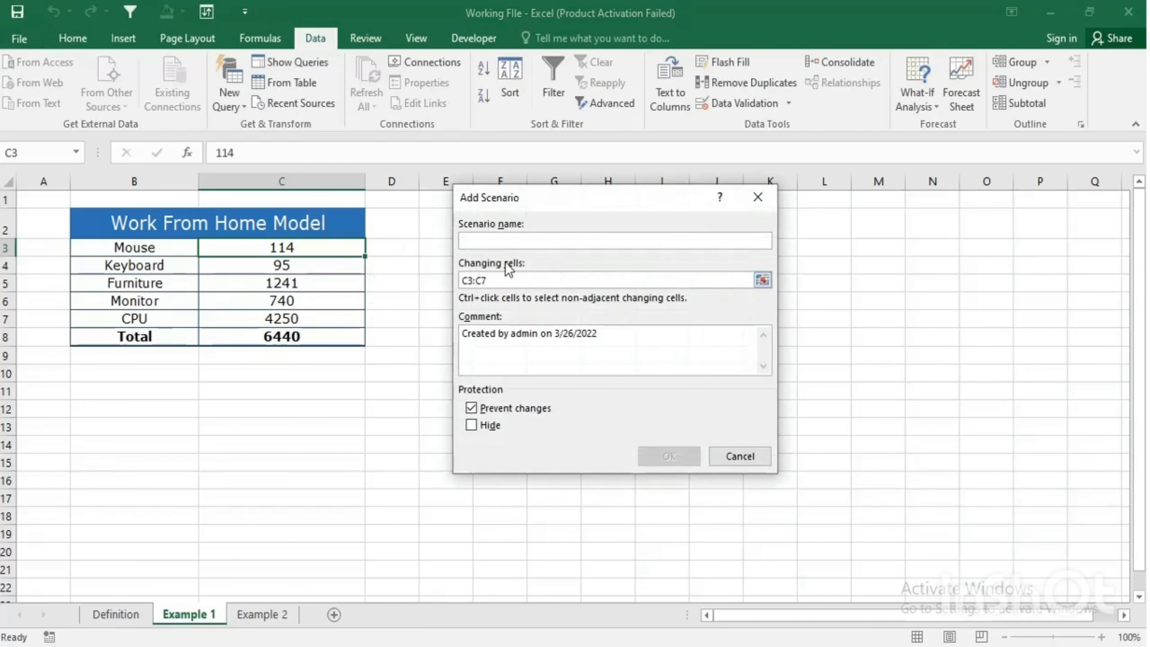
- Name the third scenario "Quation 3" and accept C3:C7 as its changing cells
left_click(498, 239)
type("Quation")
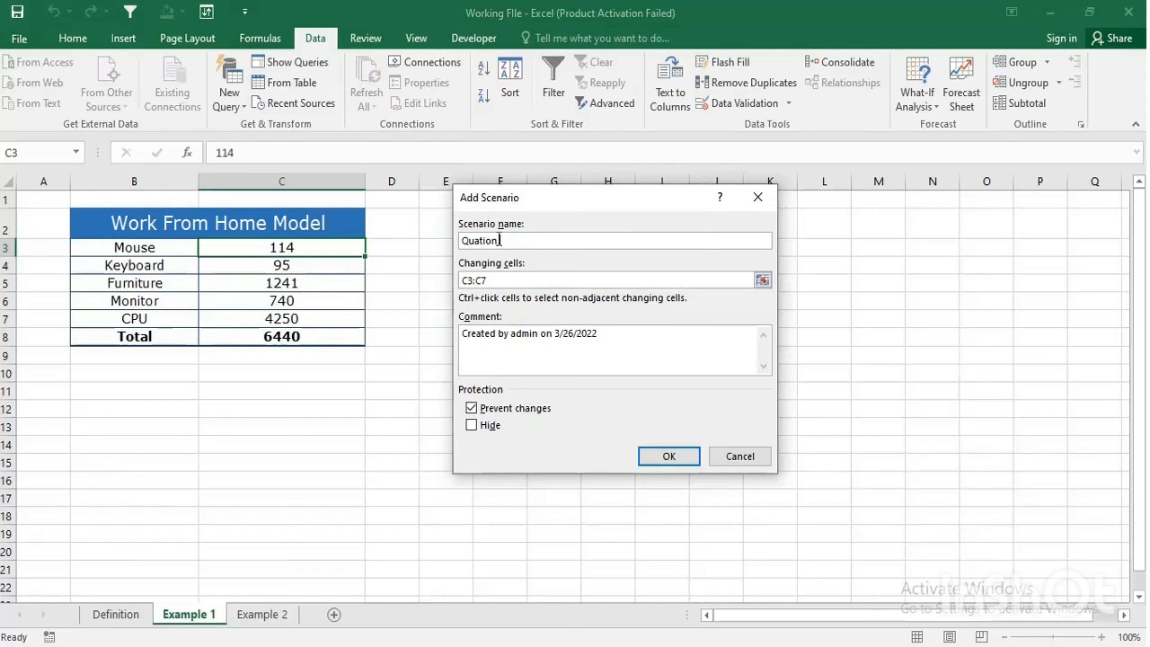
type("s 3")
left_click(483, 278)
left_click(665, 454)
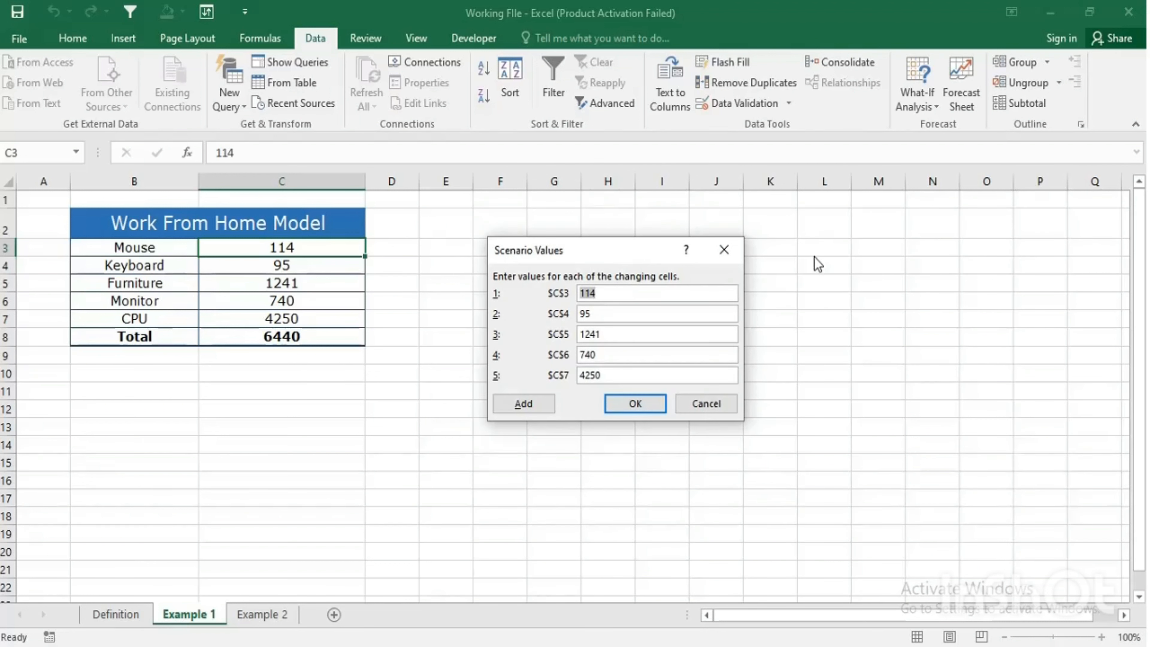
- Set the Quation 3 scenario values for C3 to C7 to 175, 195, 1350, 675 and 5820
type("175")
key("Tab")
type("19")
key("Tab")
type("1350")
key("Tab")
type("675")
key("Tab")
type("5820")
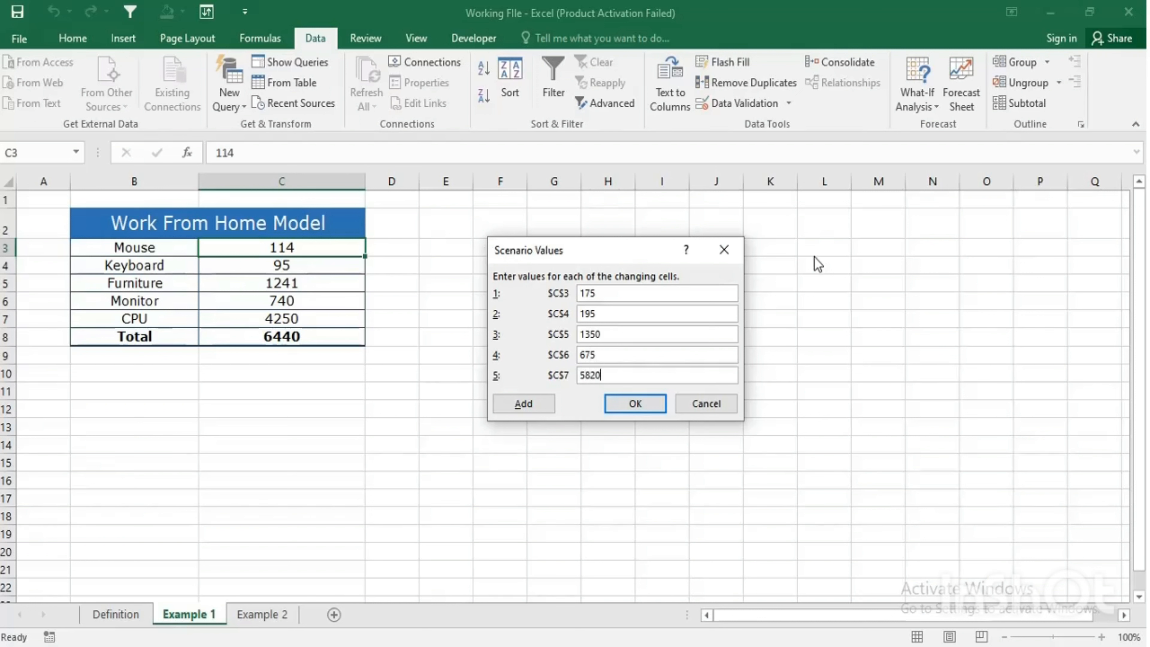
left_click(620, 401)
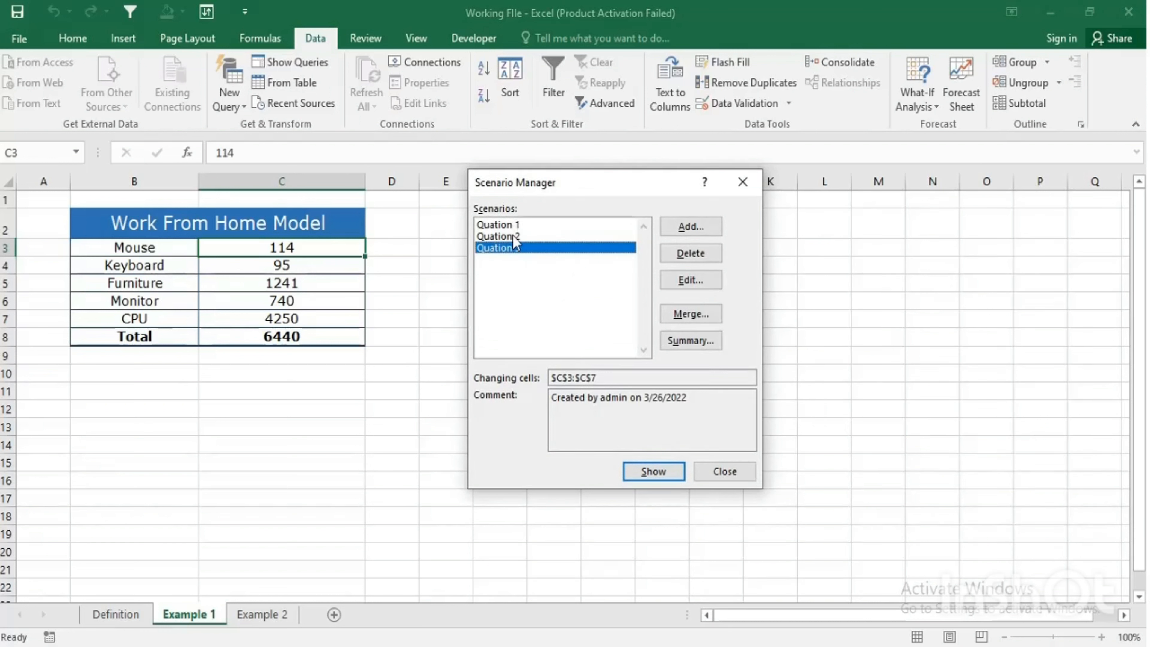
- Show the Quation 2 and Quation 1 scenarios in the cost table and close the Scenario Manager
left_click(512, 235)
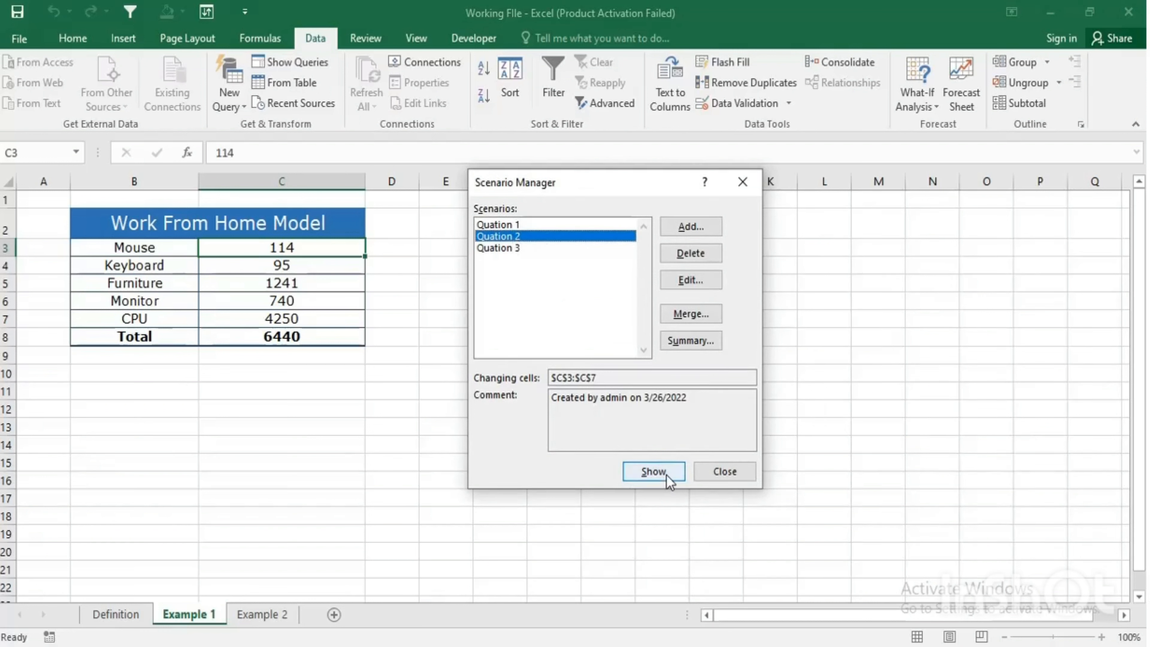
left_click(665, 475)
left_click(523, 224)
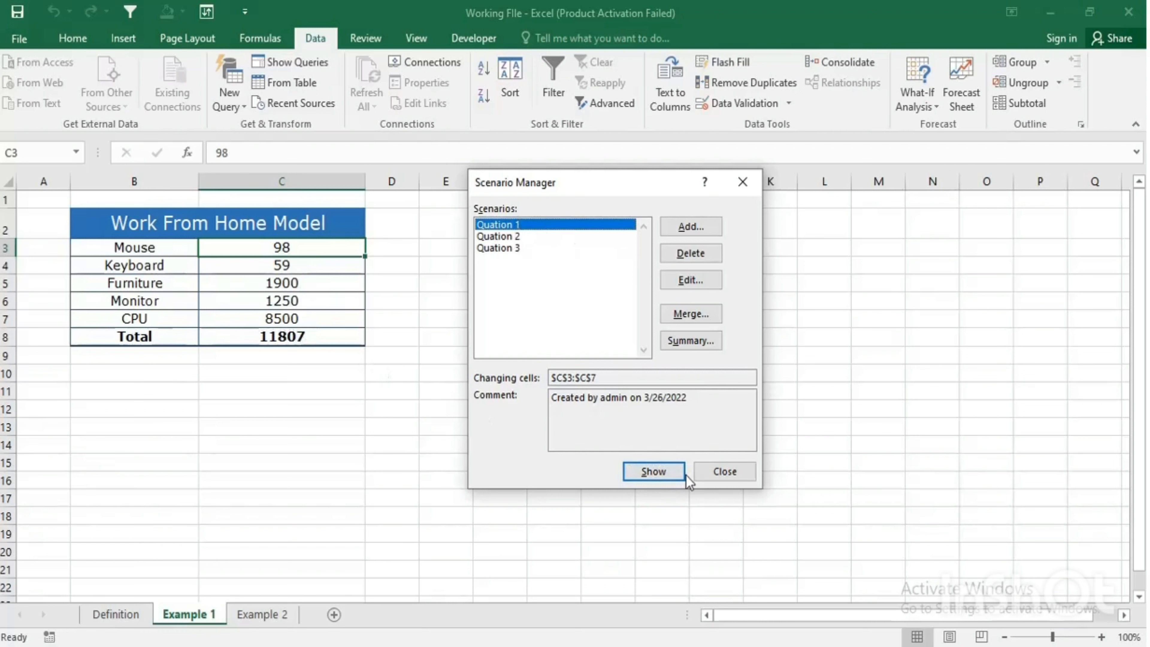
left_click(654, 473)
left_click(507, 244)
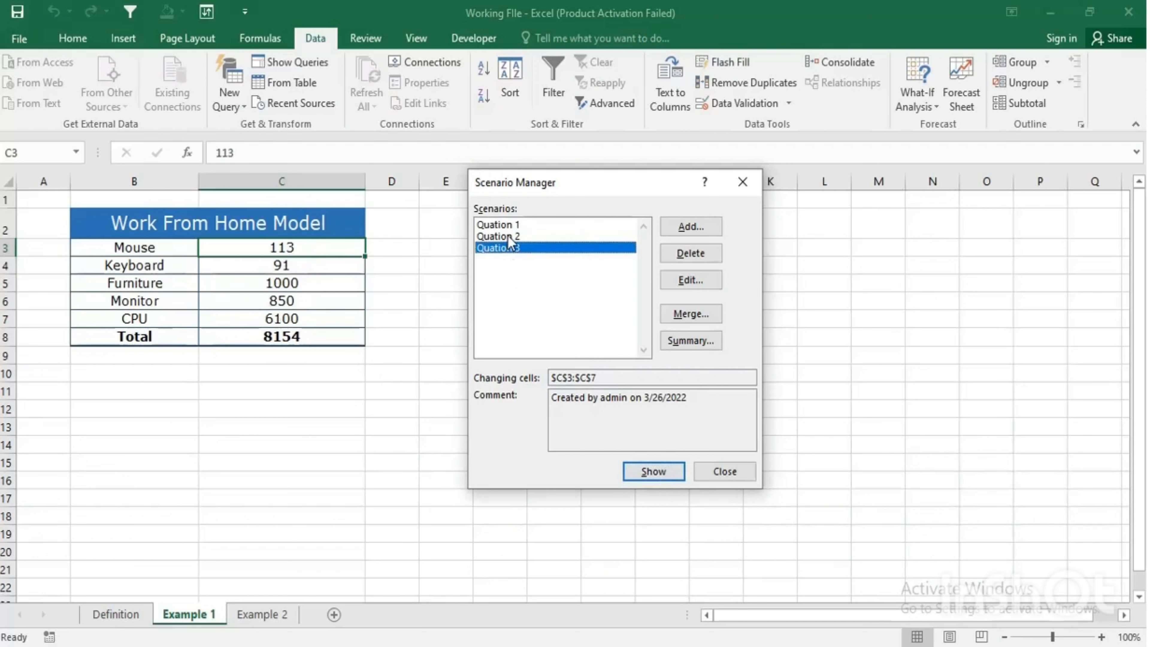
left_click(507, 235)
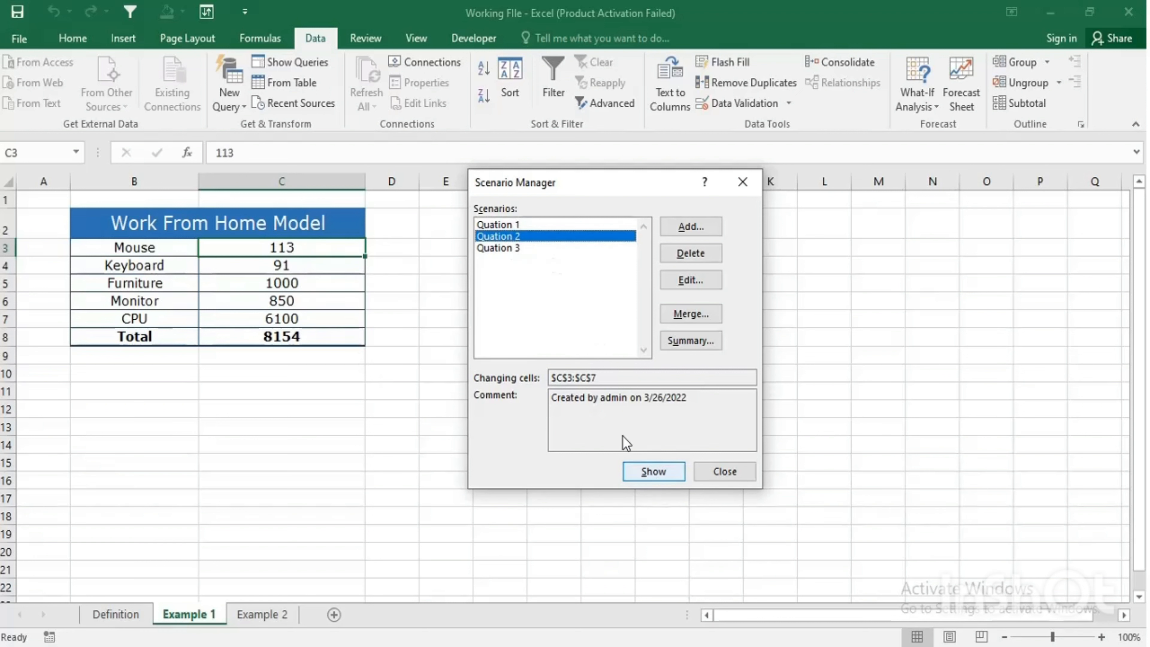
left_click(498, 251)
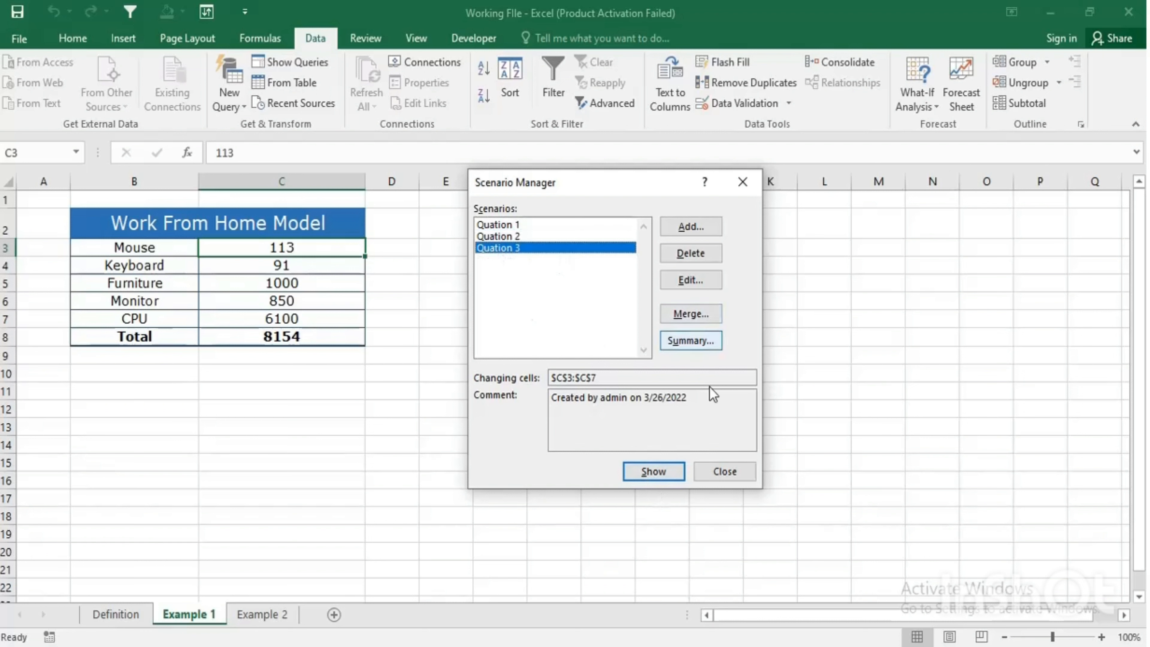
left_click(724, 471)
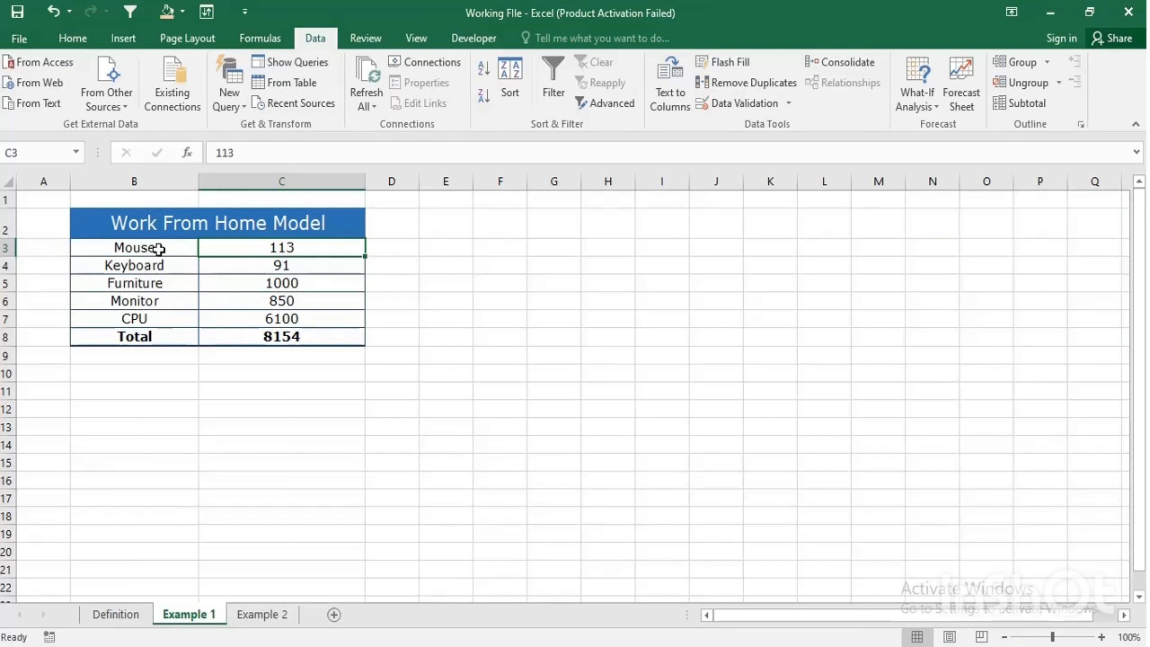
- Select B3:C7, reopen the Scenario Manager and show the Quation 3 scenario in the cost table
left_click_drag(162, 249, 273, 319)
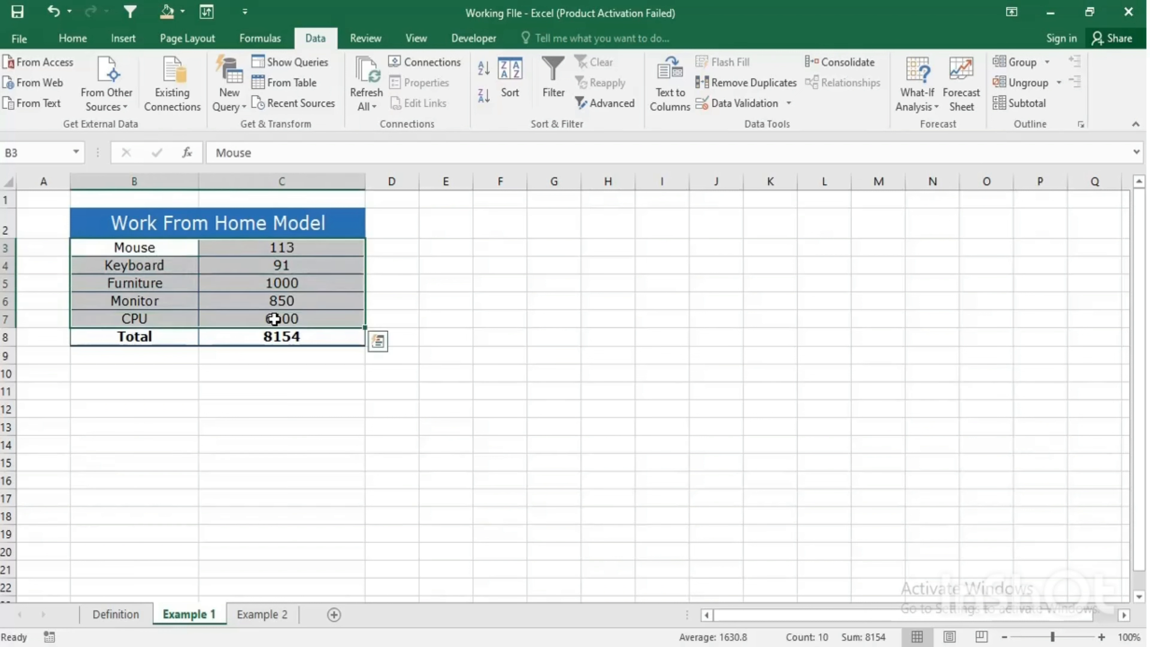
left_click(915, 109)
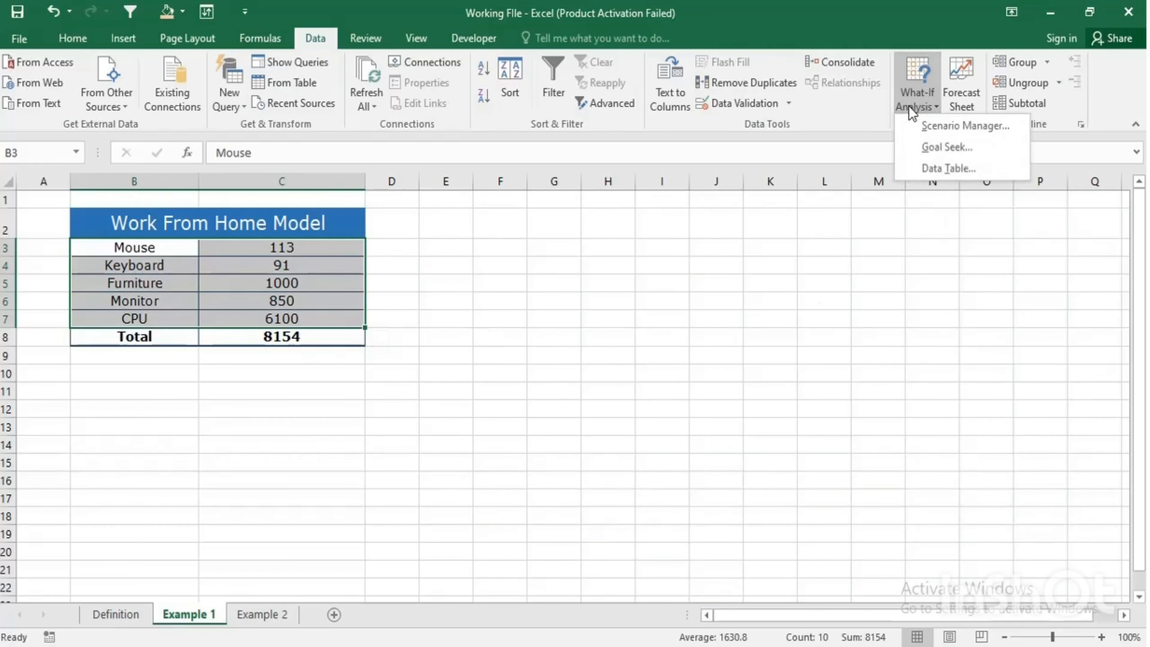
left_click(916, 124)
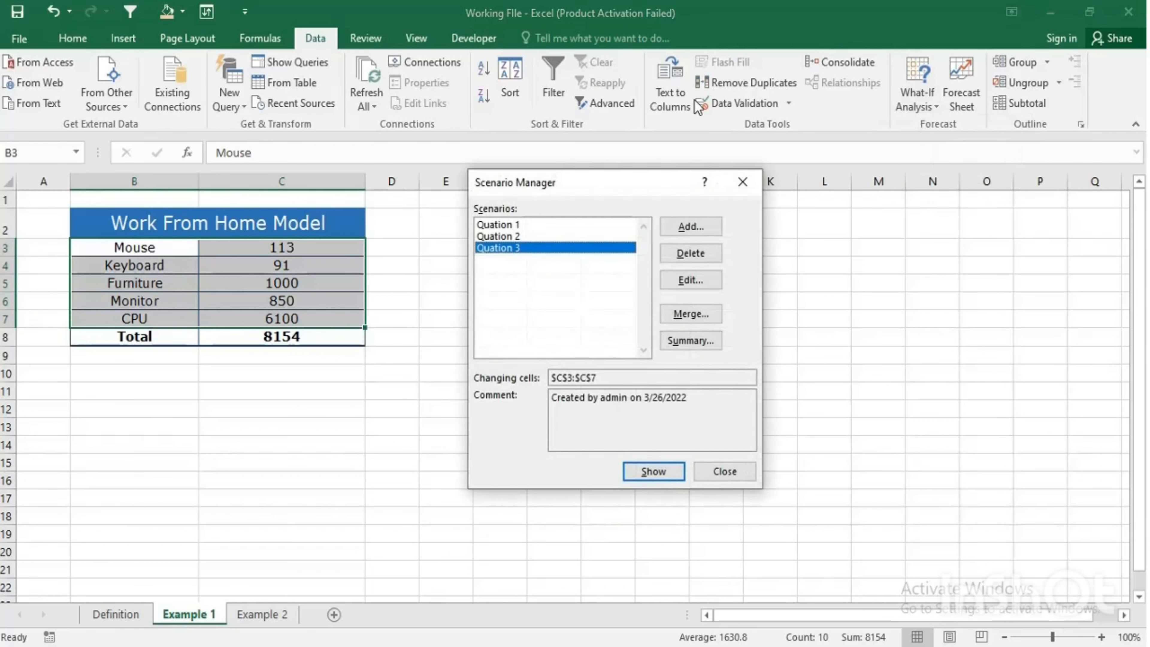
left_click(505, 224)
left_click(507, 236)
left_click(507, 224)
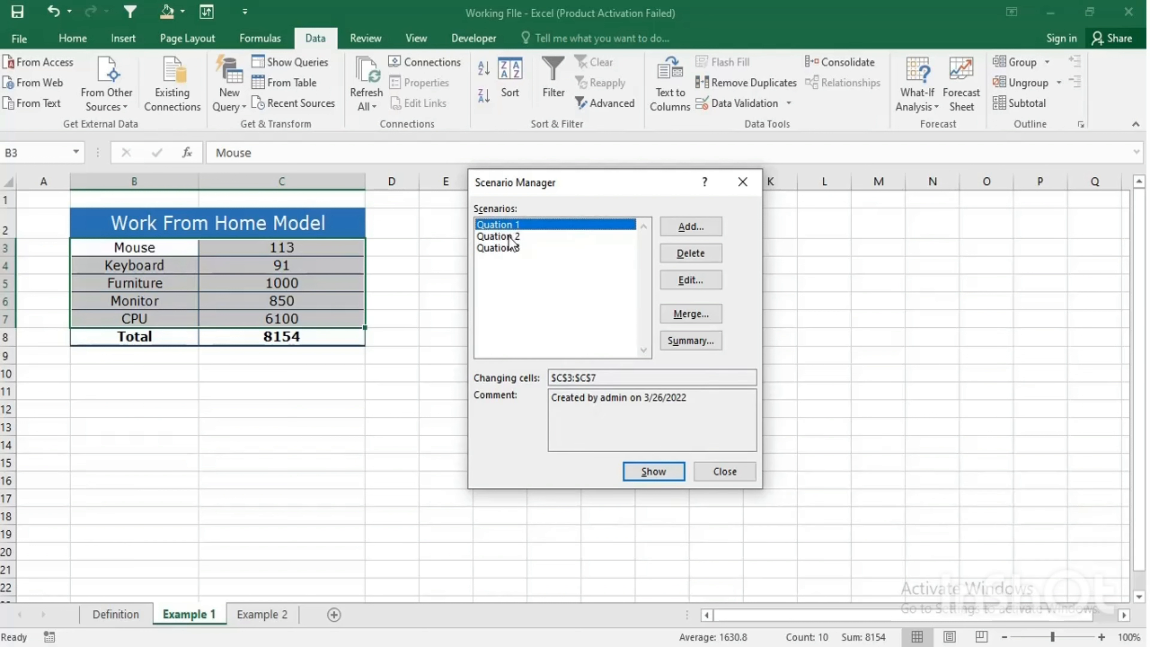
left_click(509, 237)
left_click(506, 248)
left_click(647, 472)
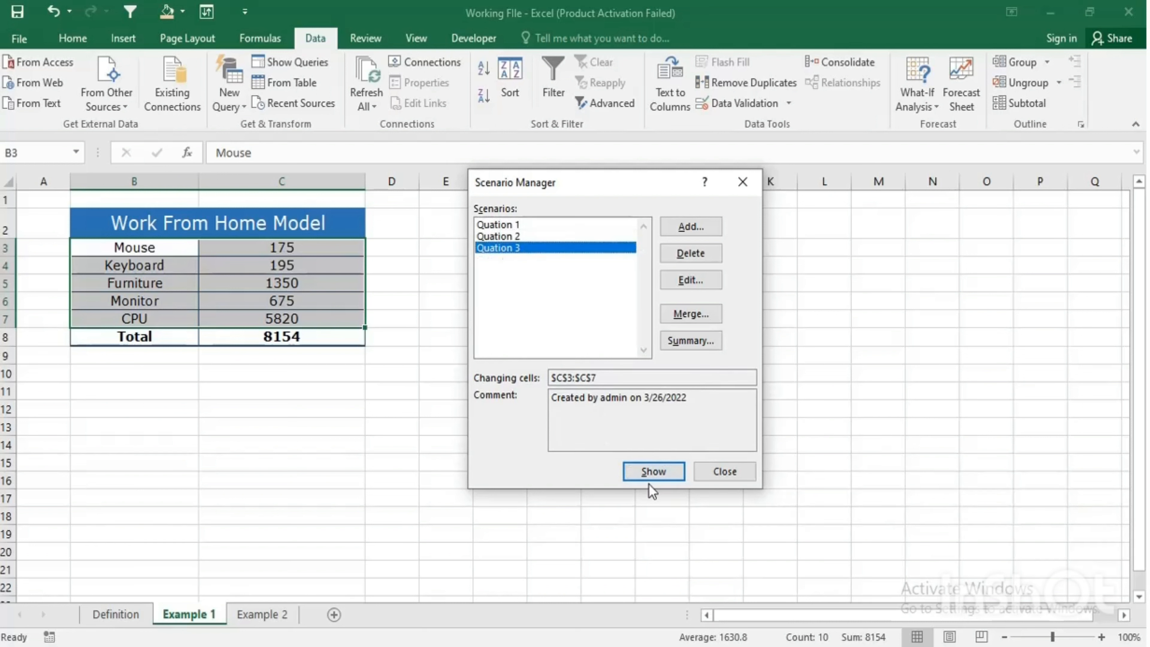
left_click(494, 236)
left_click(502, 225)
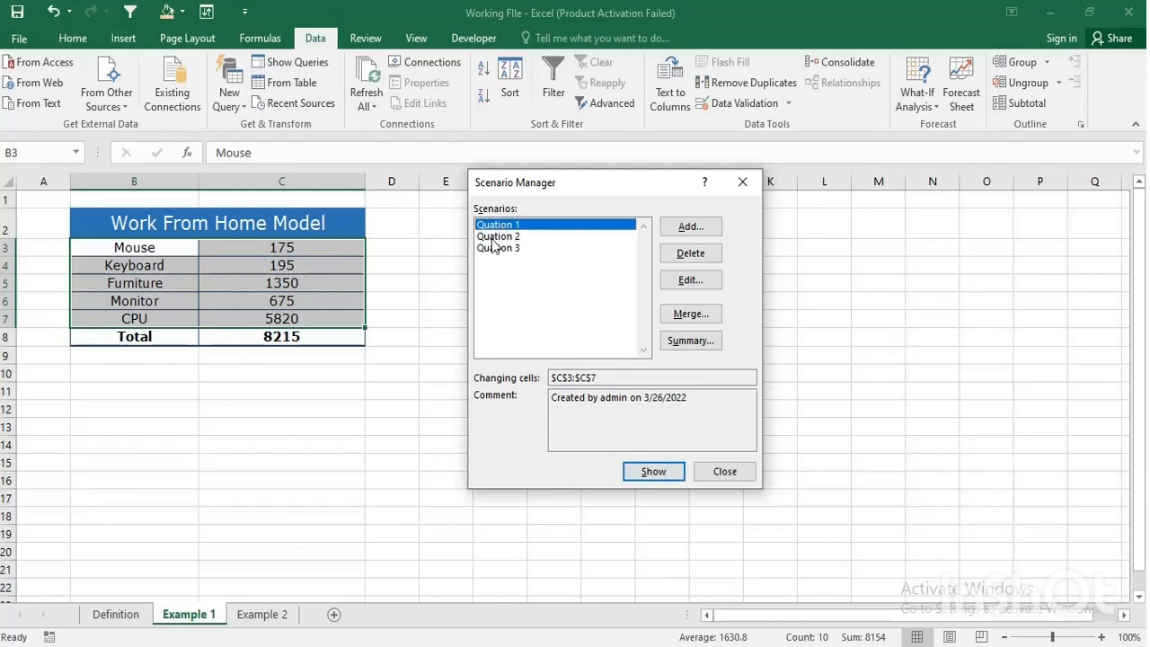
left_click(494, 237)
left_click(492, 248)
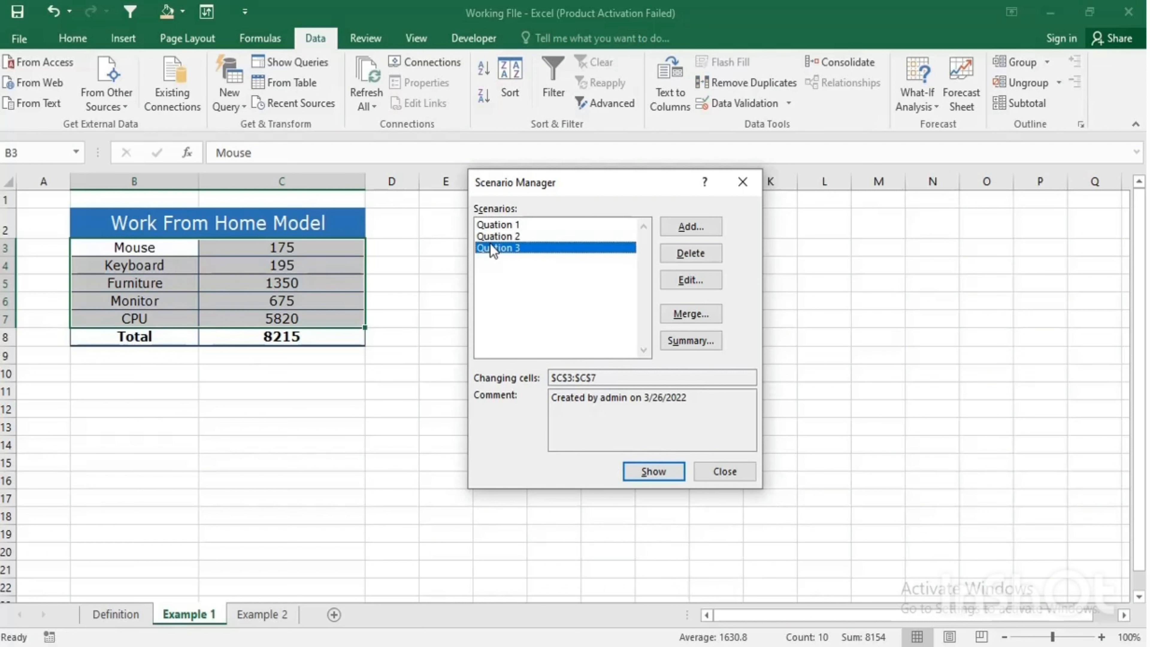
- Open the summary report settings from the Scenario Manager
left_click(690, 342)
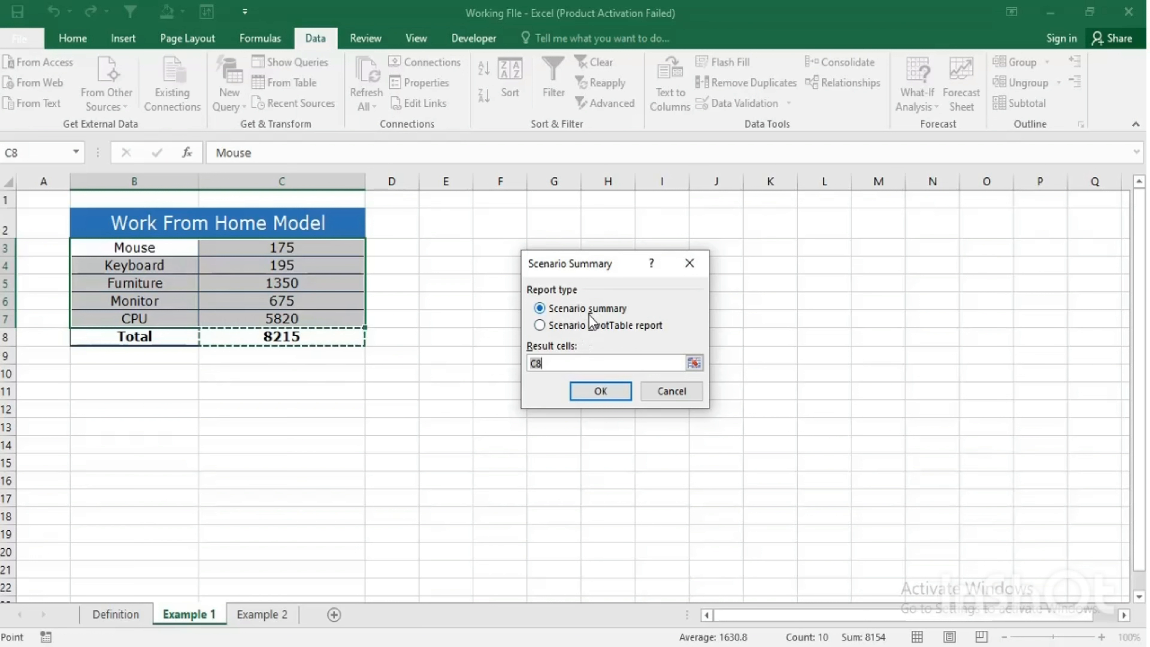
- Try to generate the scenario summary with C8+$C$8 as the result cells
left_click(559, 363)
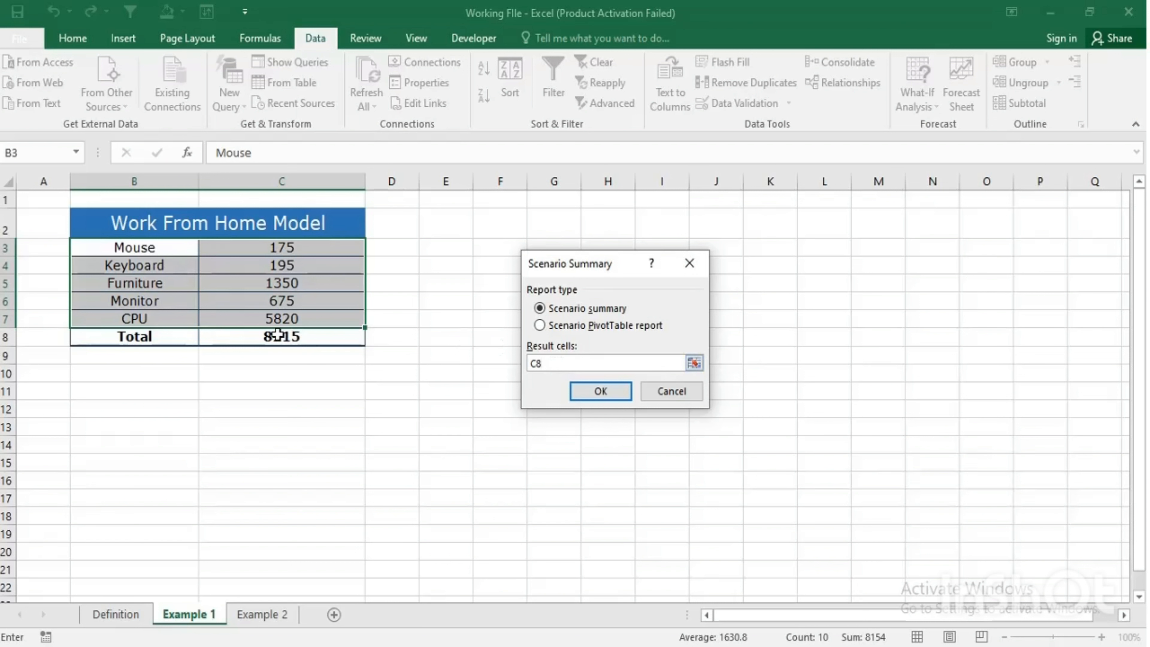
left_click(693, 362)
left_click(272, 336)
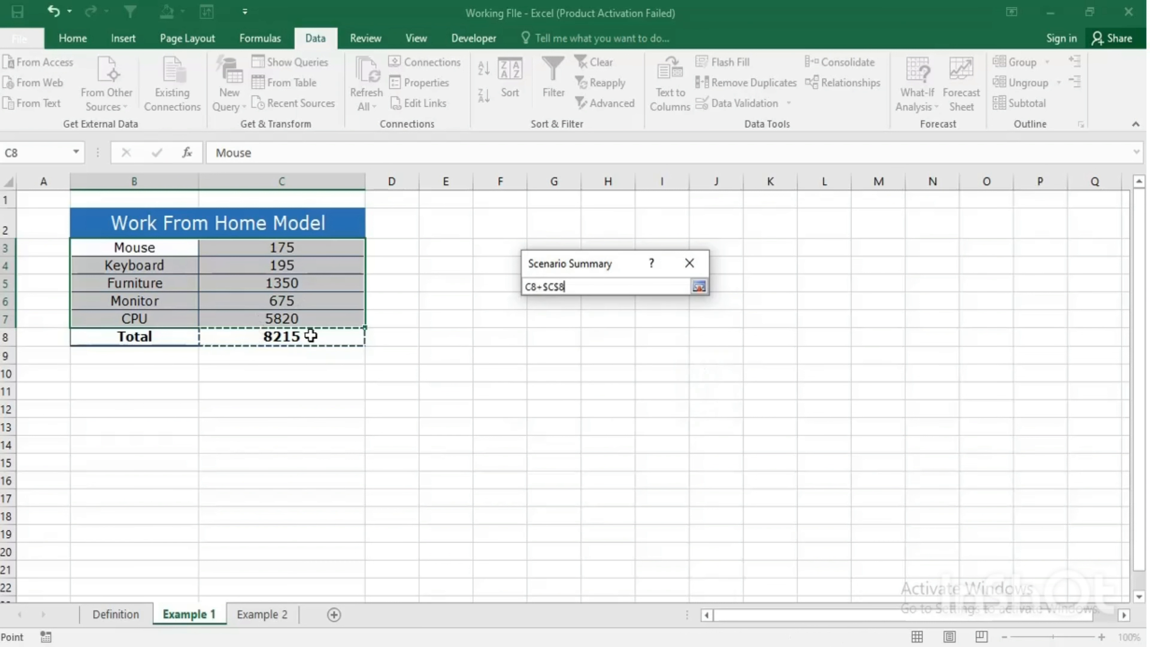
left_click(698, 286)
left_click(600, 390)
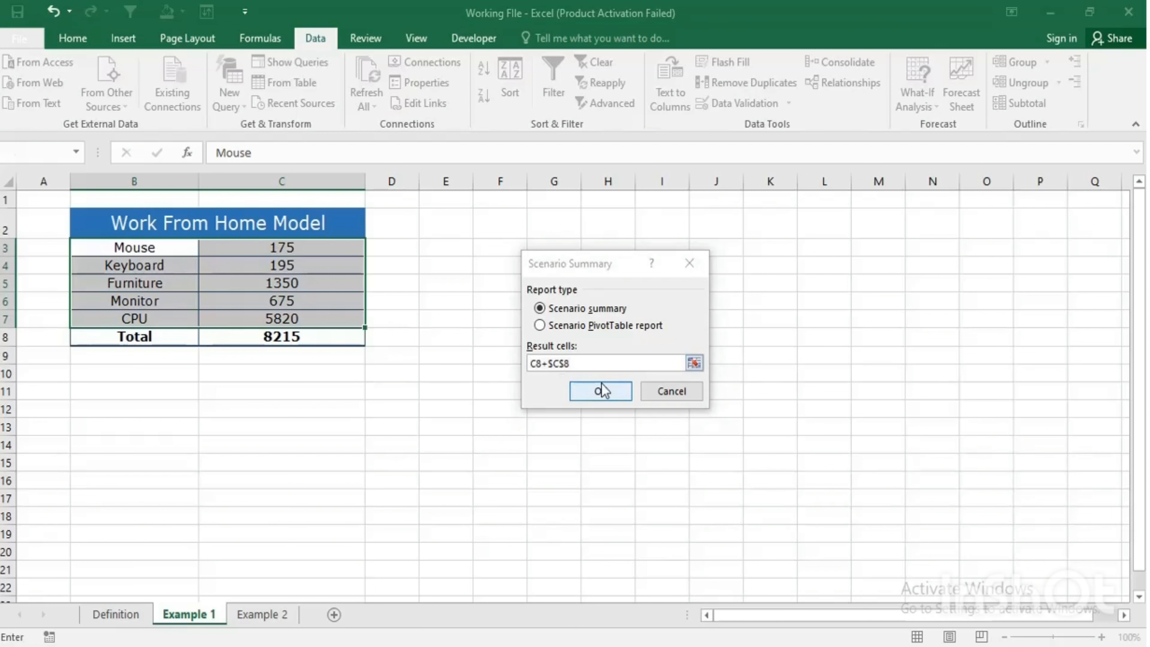
left_click(577, 381)
- Replace the result cells reference with $C$8 and generate the scenario summary report
left_click(694, 362)
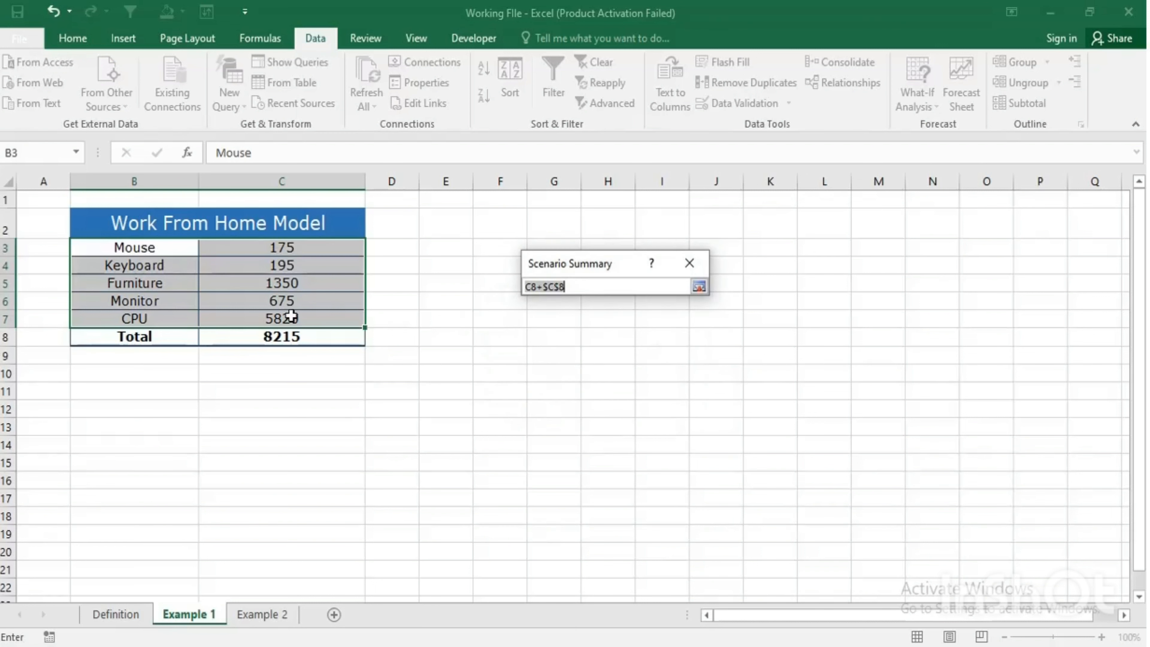
left_click(240, 335)
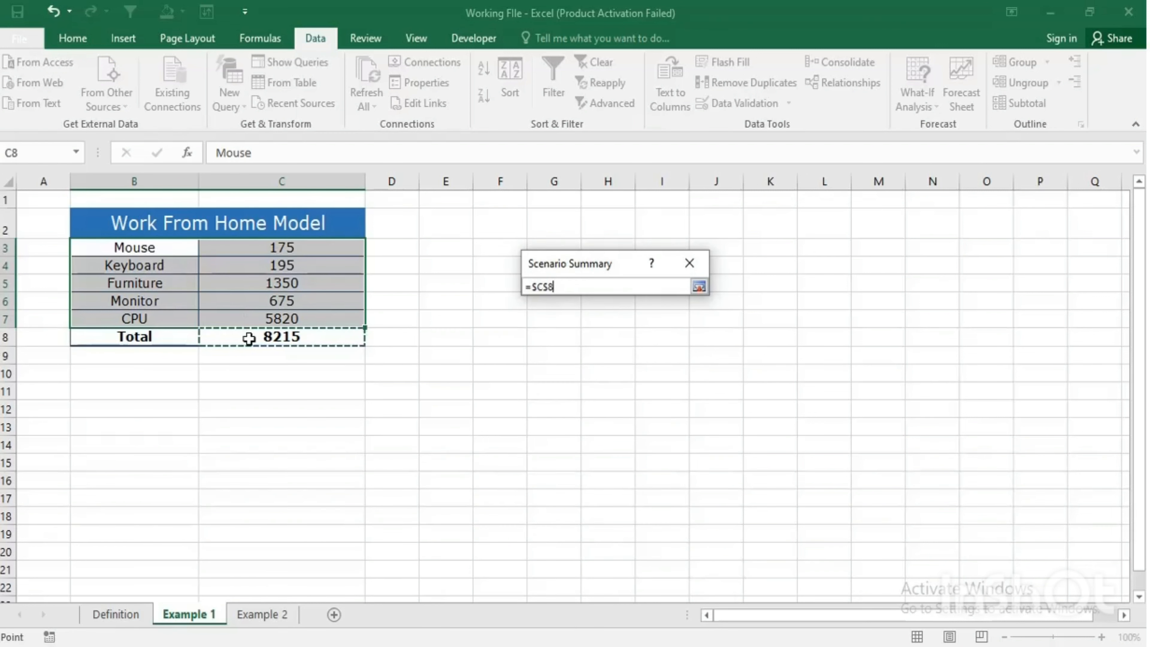
left_click(698, 286)
left_click(596, 390)
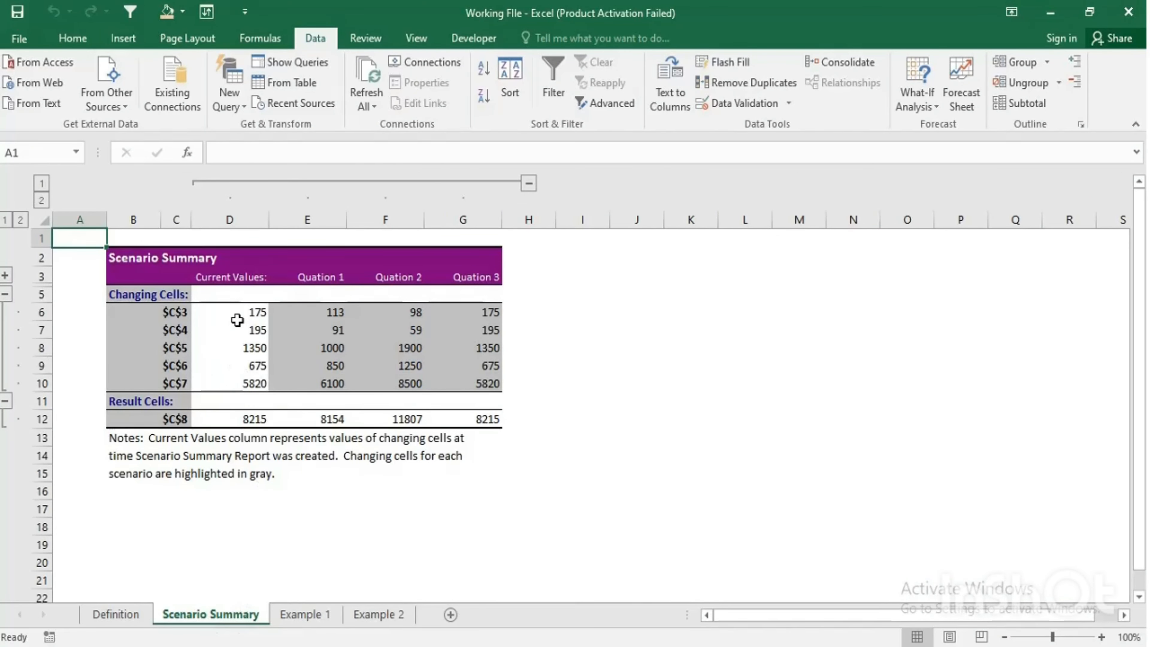
- Examine the changing-cell values in the Current Values, Quation 1, Quation 2 and Quation 3 columns and the Quation 1 result
left_click_drag(245, 277, 254, 386)
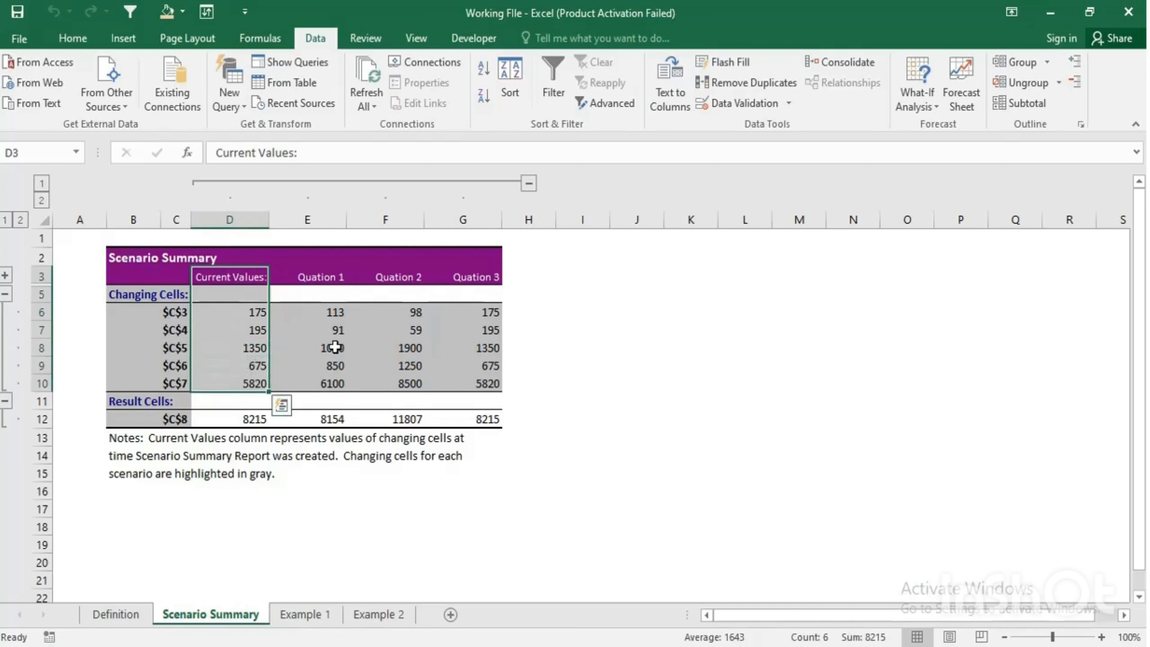
left_click_drag(333, 277, 368, 383)
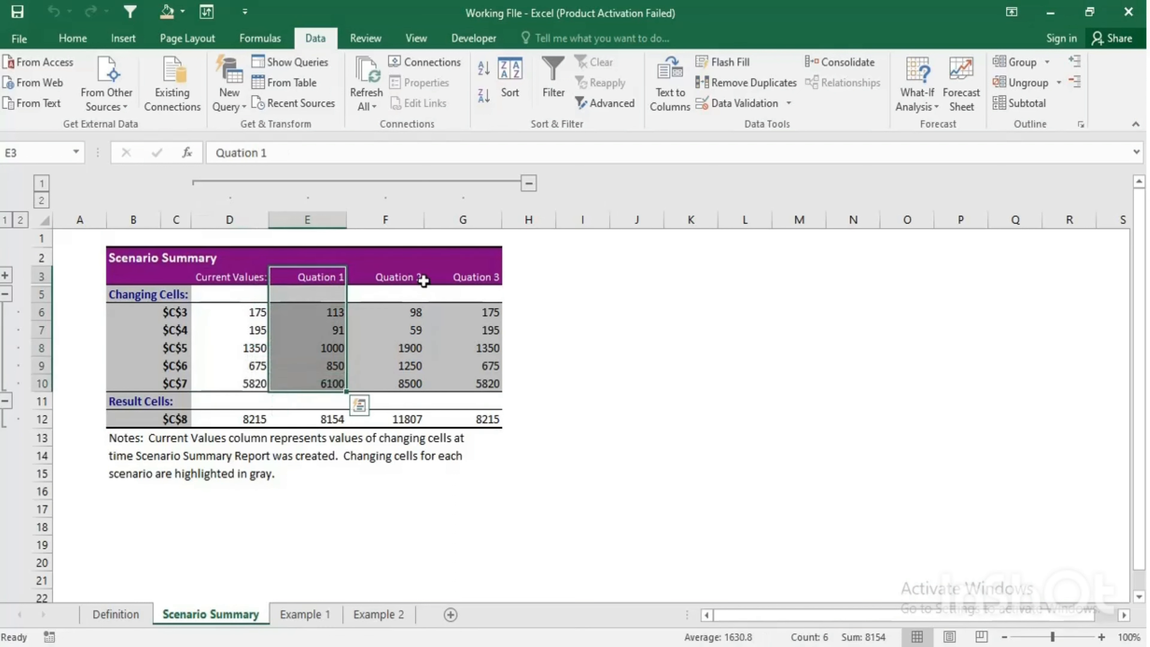
left_click_drag(424, 275, 411, 401)
left_click_drag(484, 276, 485, 367)
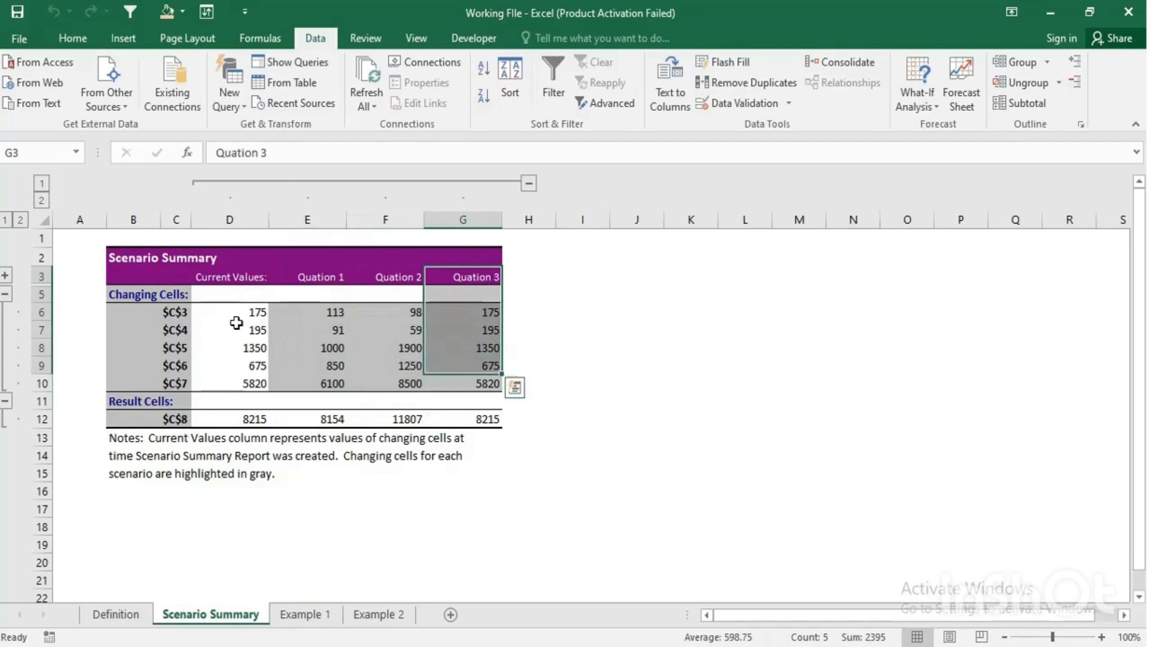
left_click_drag(244, 275, 252, 382)
left_click(321, 312)
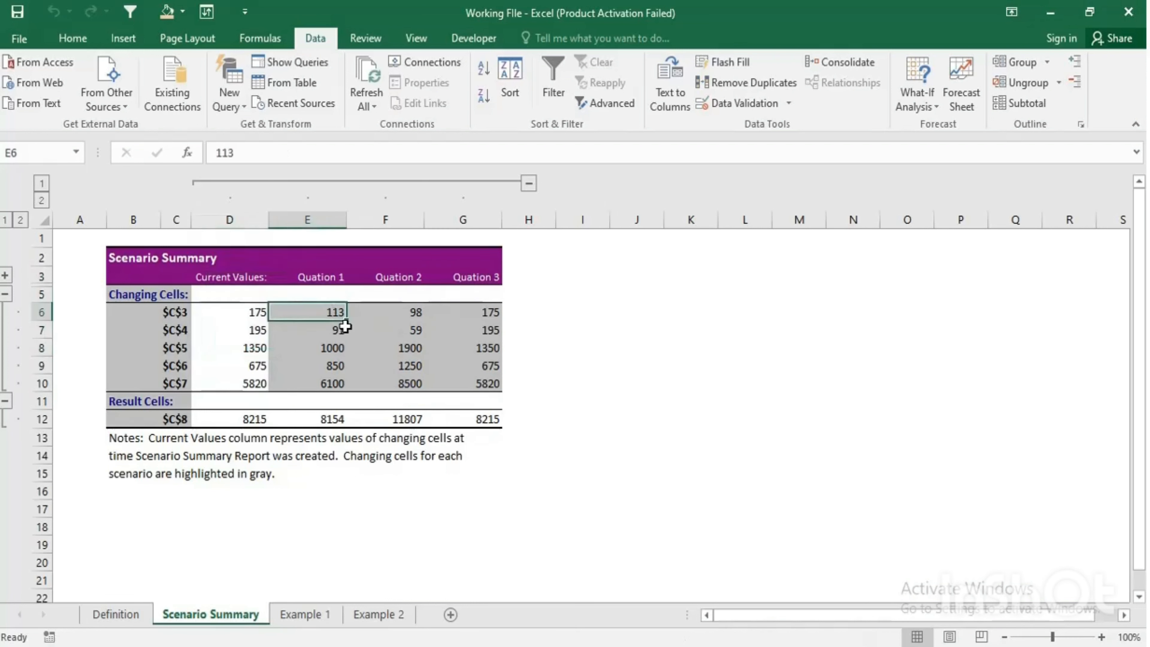
left_click(338, 333)
left_click(330, 418)
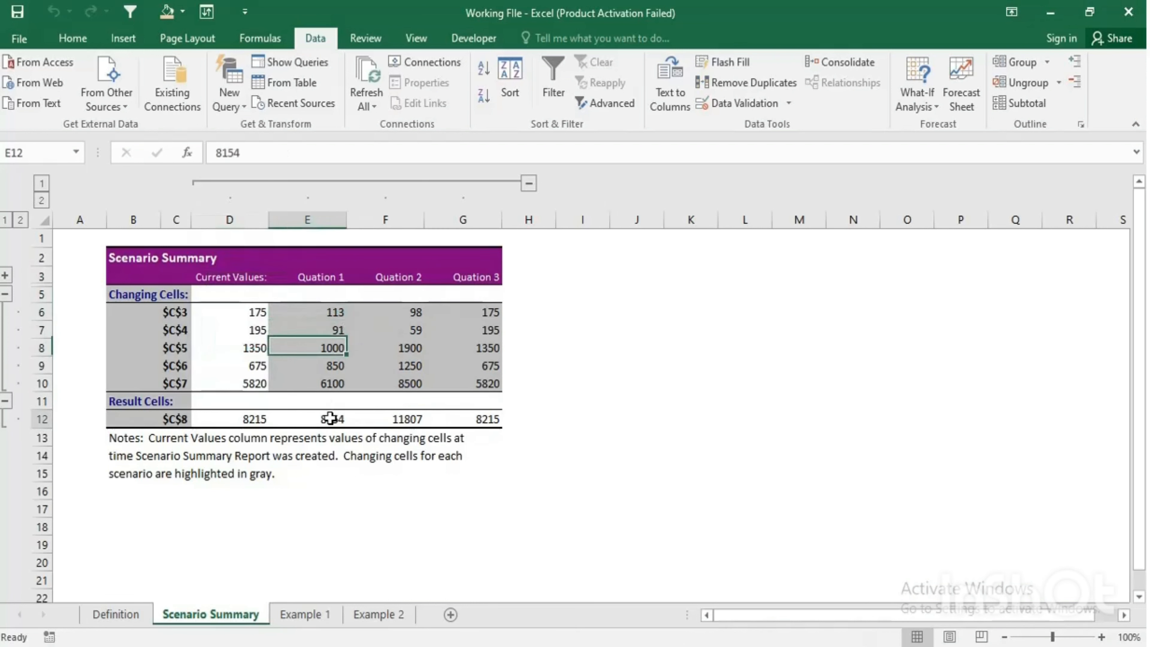
- Compare the $C$8 result cell reference with the Total row on Example 1 and review each quotation's result in the summary
left_click(163, 419)
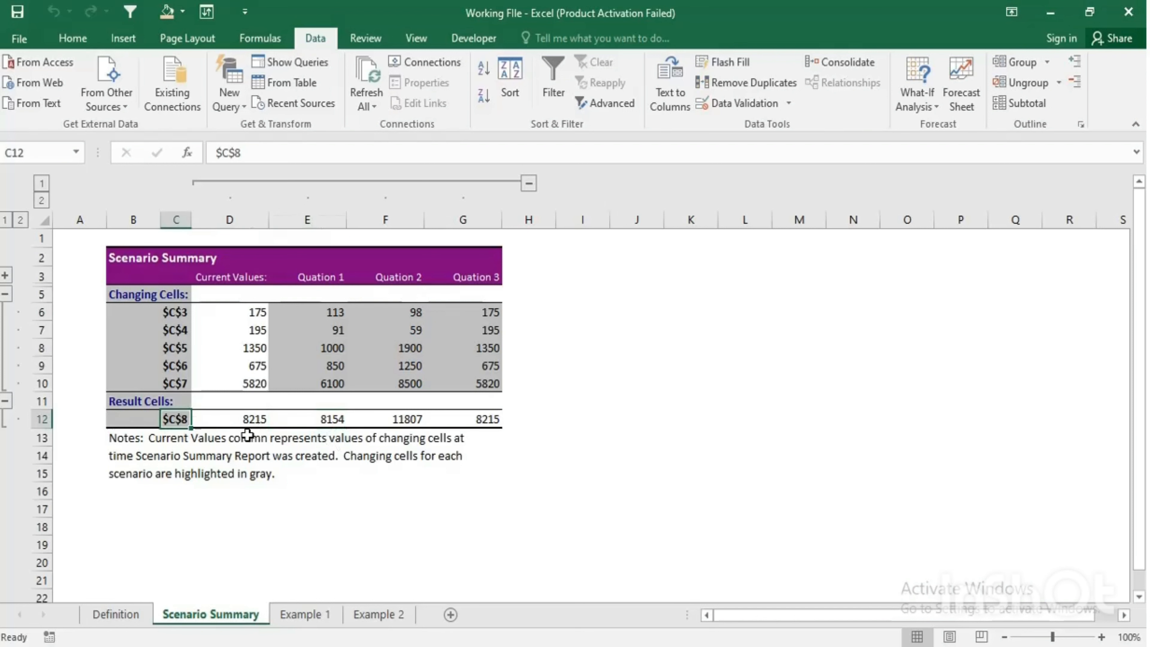
left_click(290, 612)
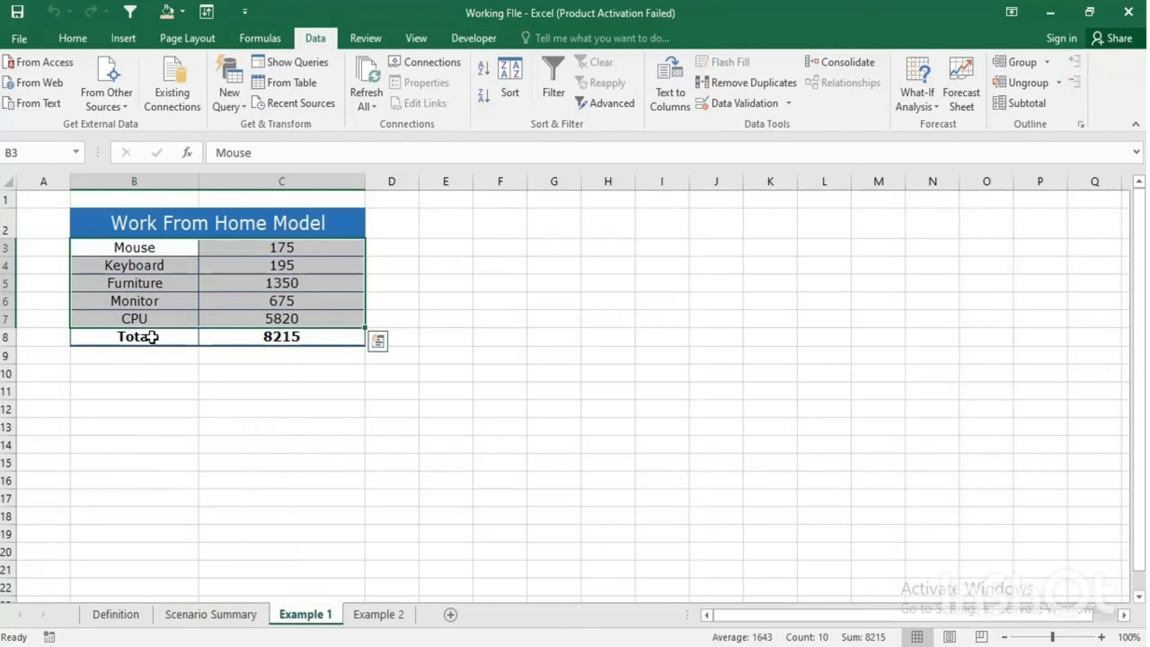
left_click(254, 616)
left_click(340, 421)
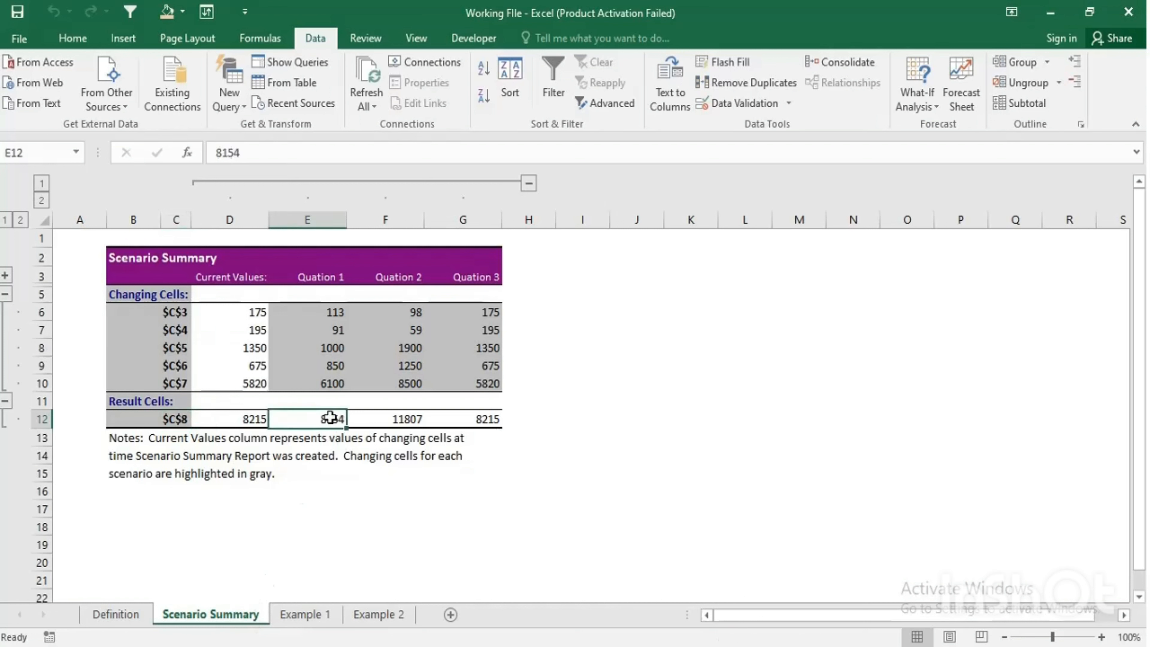
left_click(406, 418)
left_click(485, 422)
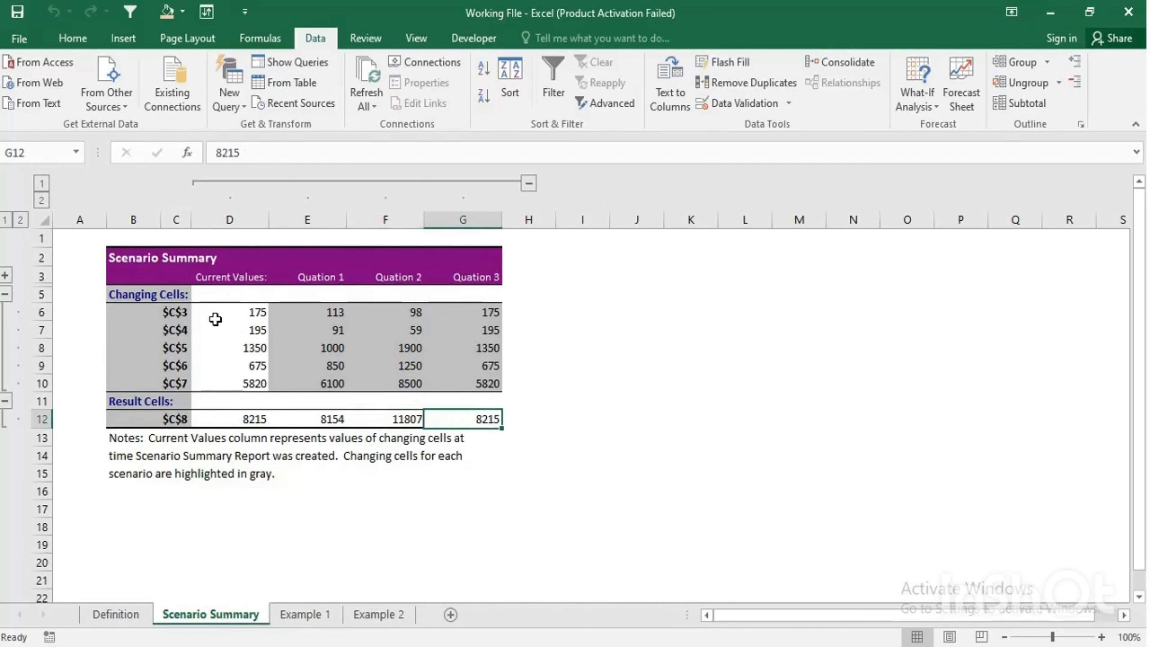
- Match the $C$3 and $C$4 references in the Scenario Summary with the Mouse and Keyboard rows on Example 1
left_click(176, 310)
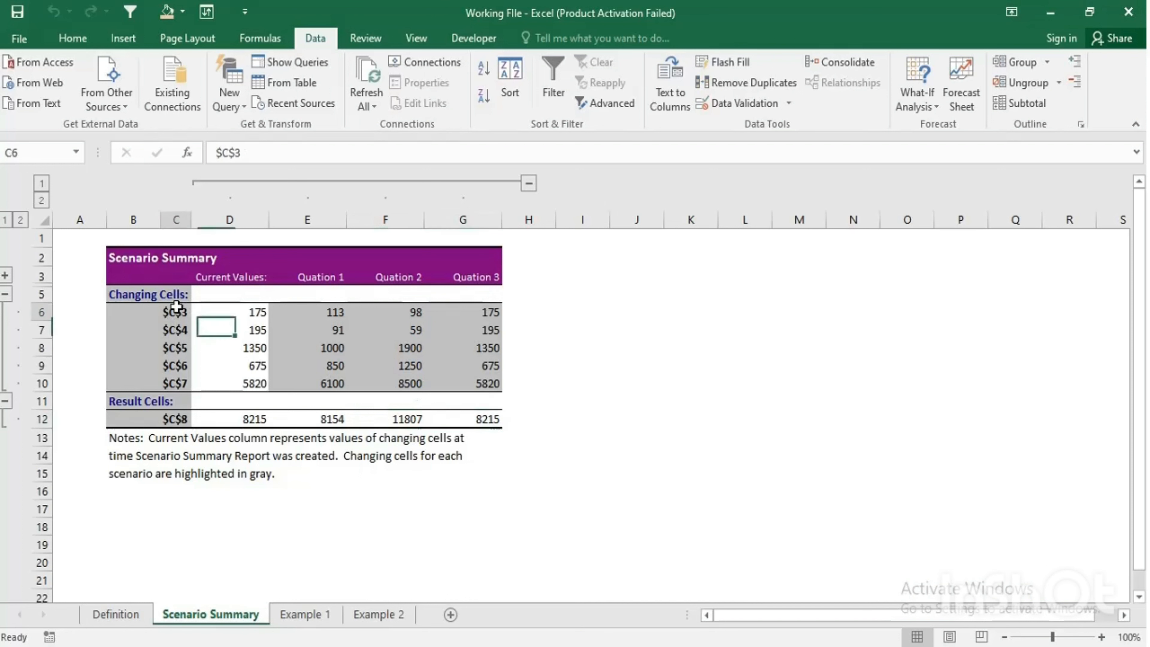
left_click(290, 616)
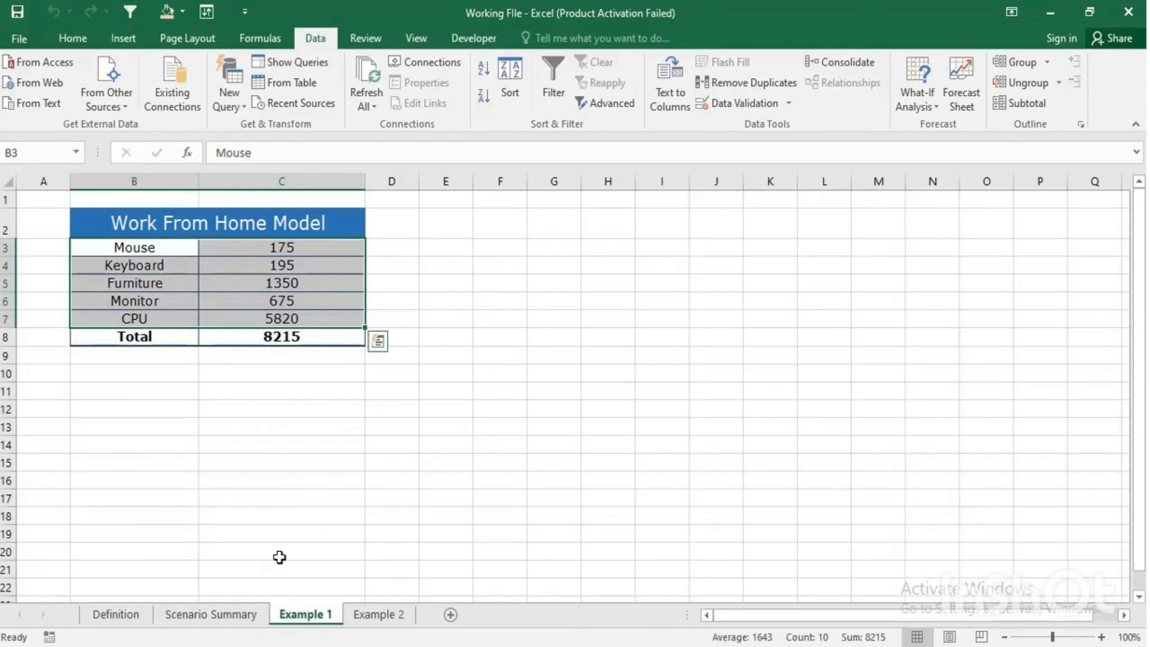
left_click(146, 248)
left_click(211, 614)
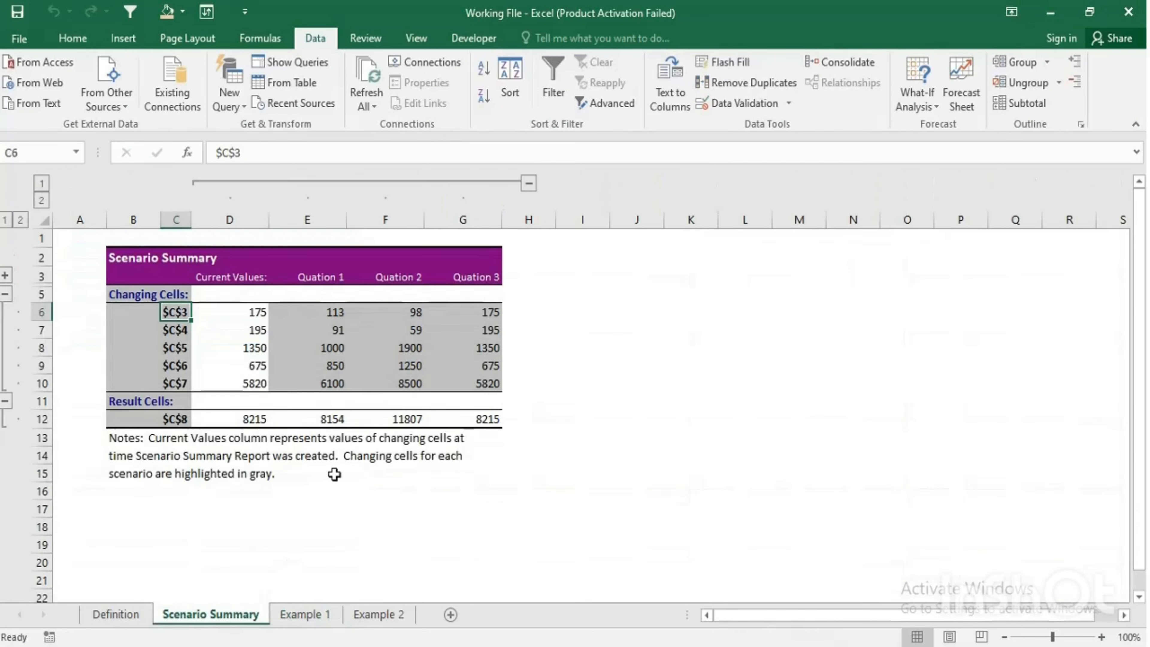
left_click(177, 330)
left_click(303, 615)
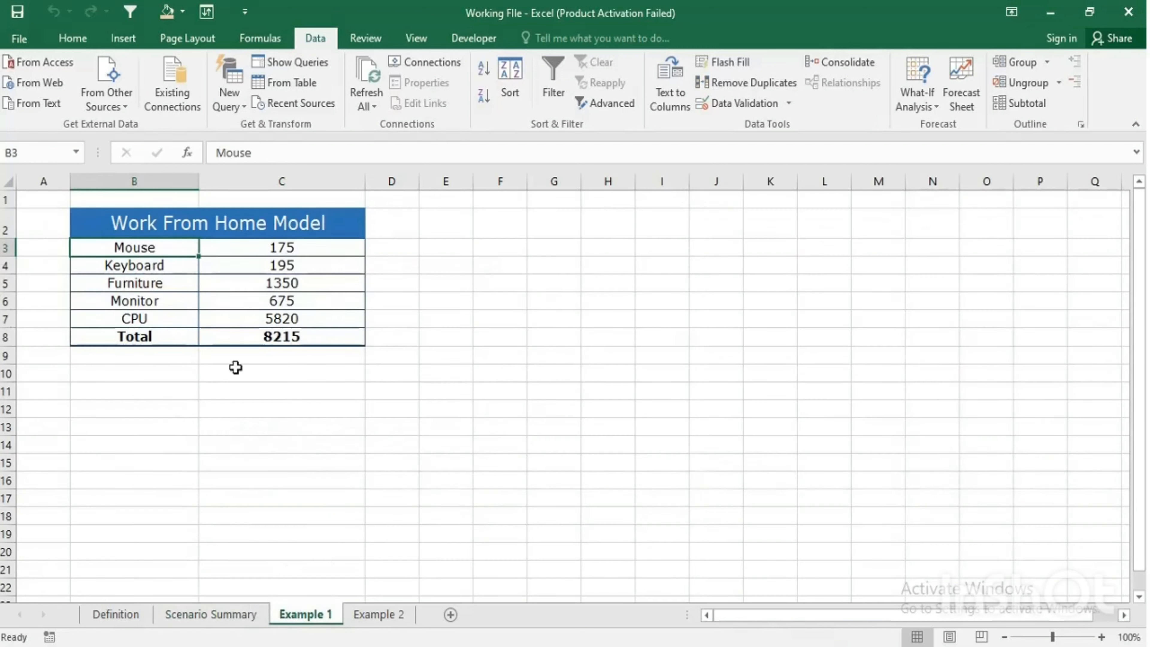
left_click(144, 266)
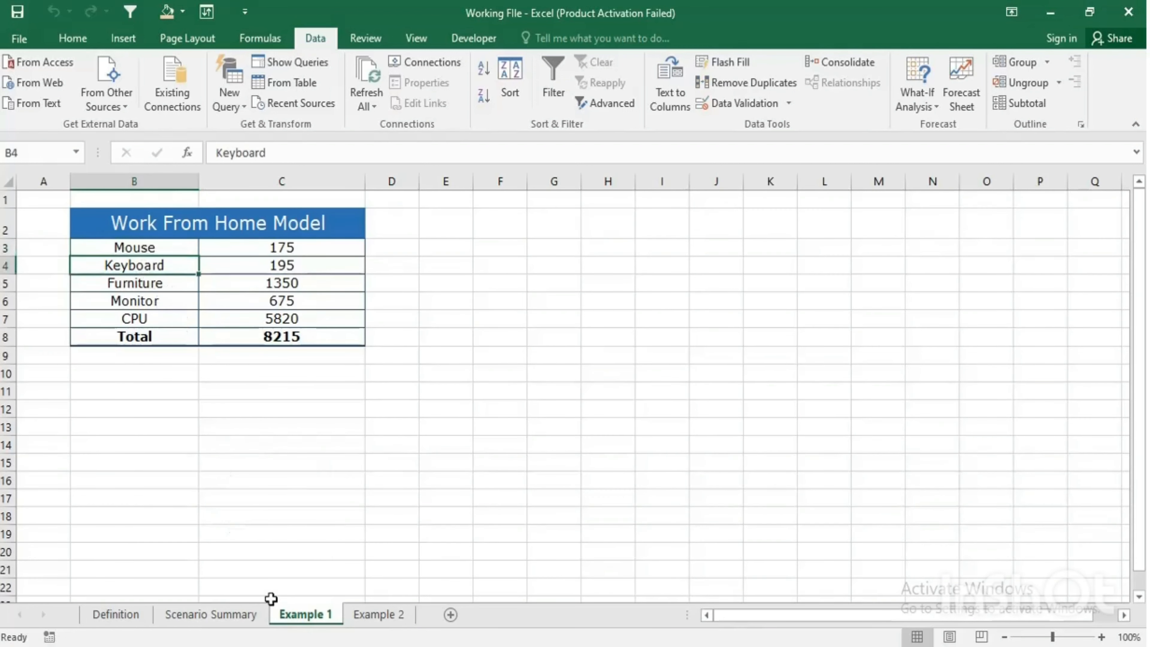
left_click(248, 615)
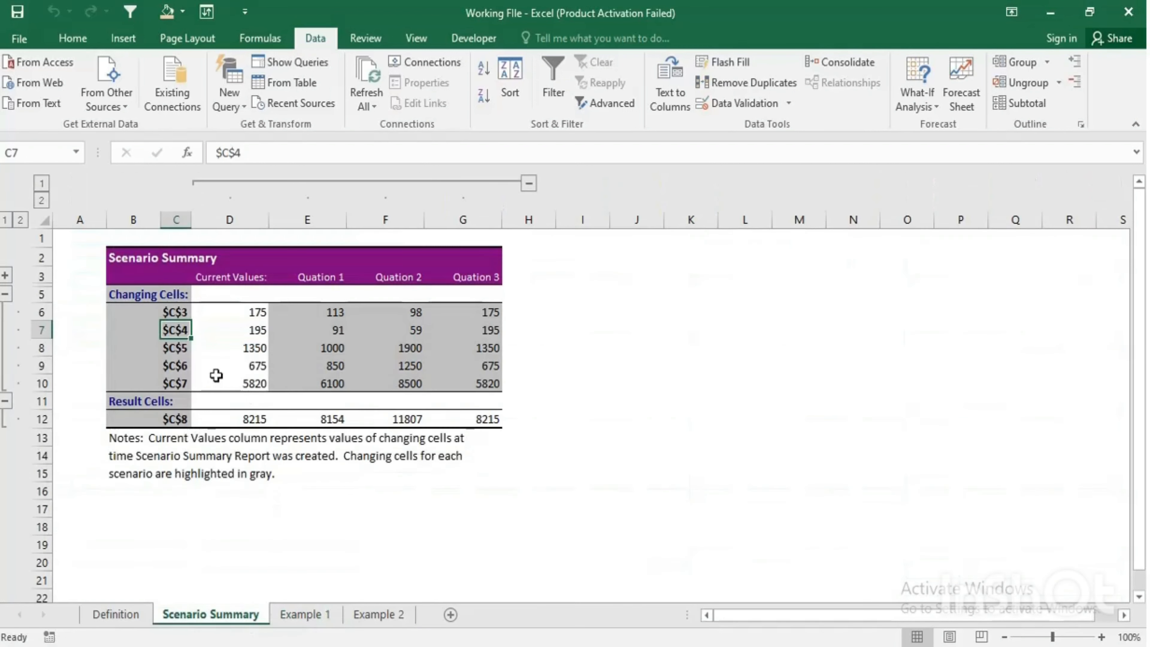
- Review the changing cell references $C$3 to $C$7 in the Scenario Summary against the Example 1 item list
left_click(183, 383)
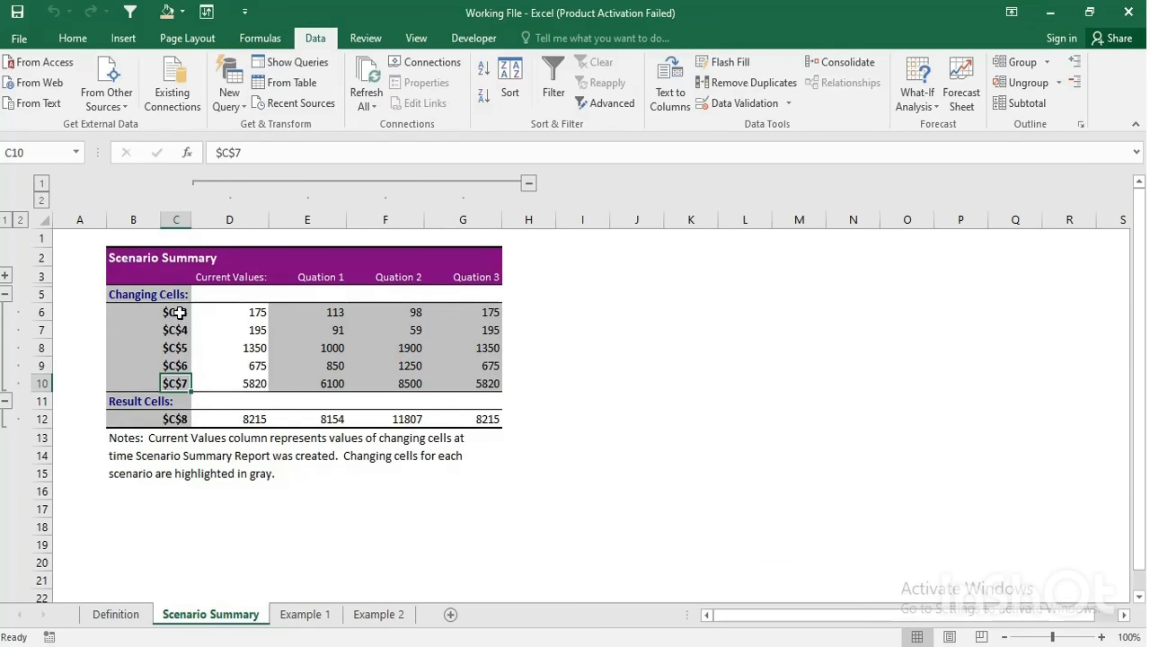
left_click_drag(180, 313, 166, 385)
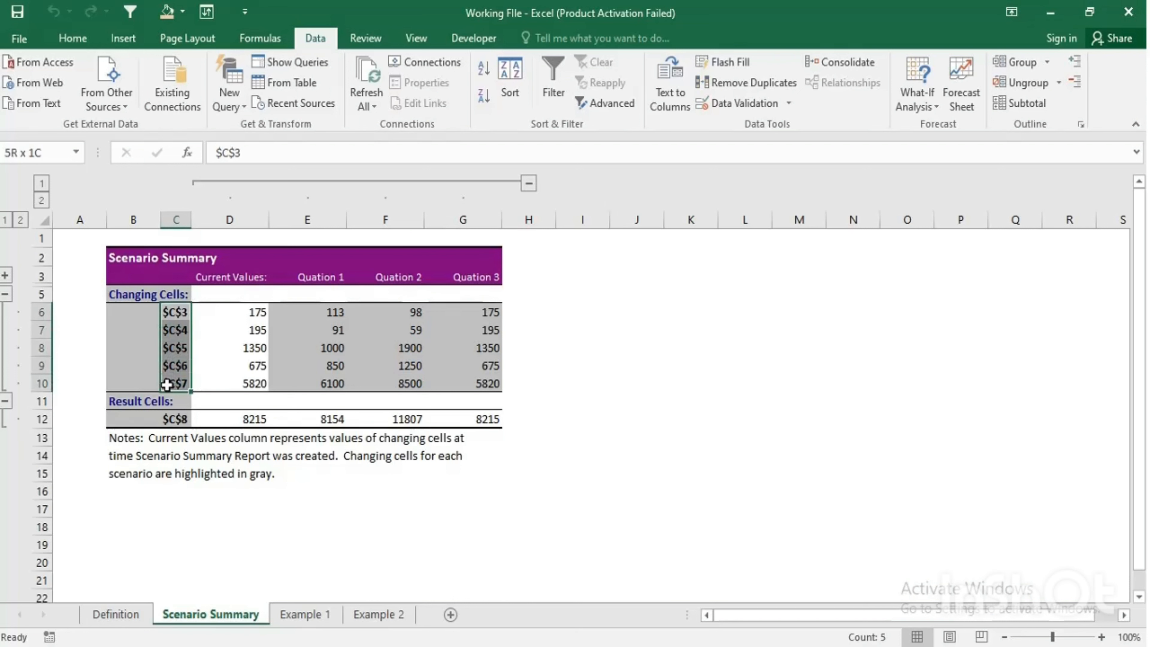
left_click(177, 317)
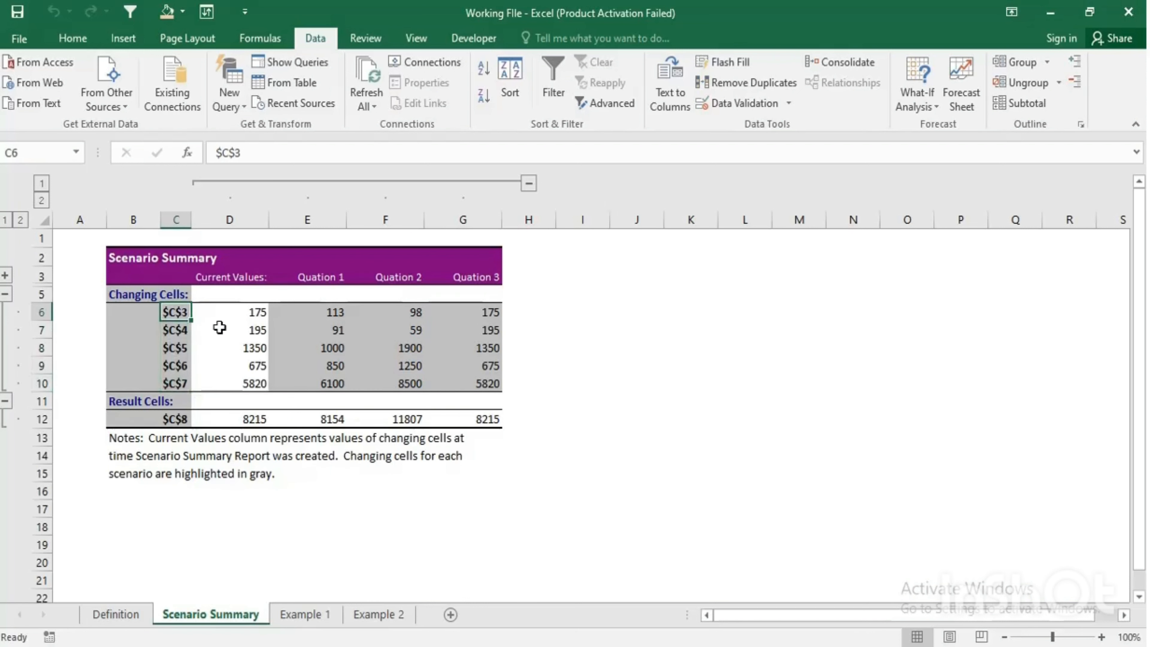
left_click(297, 614)
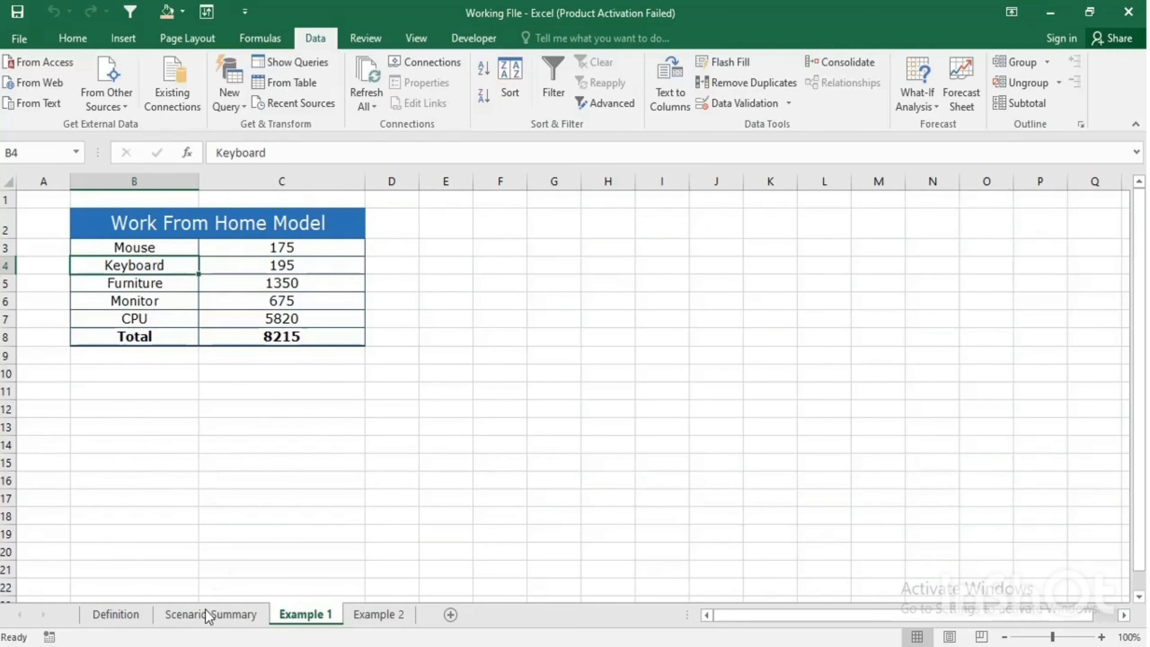
left_click(195, 615)
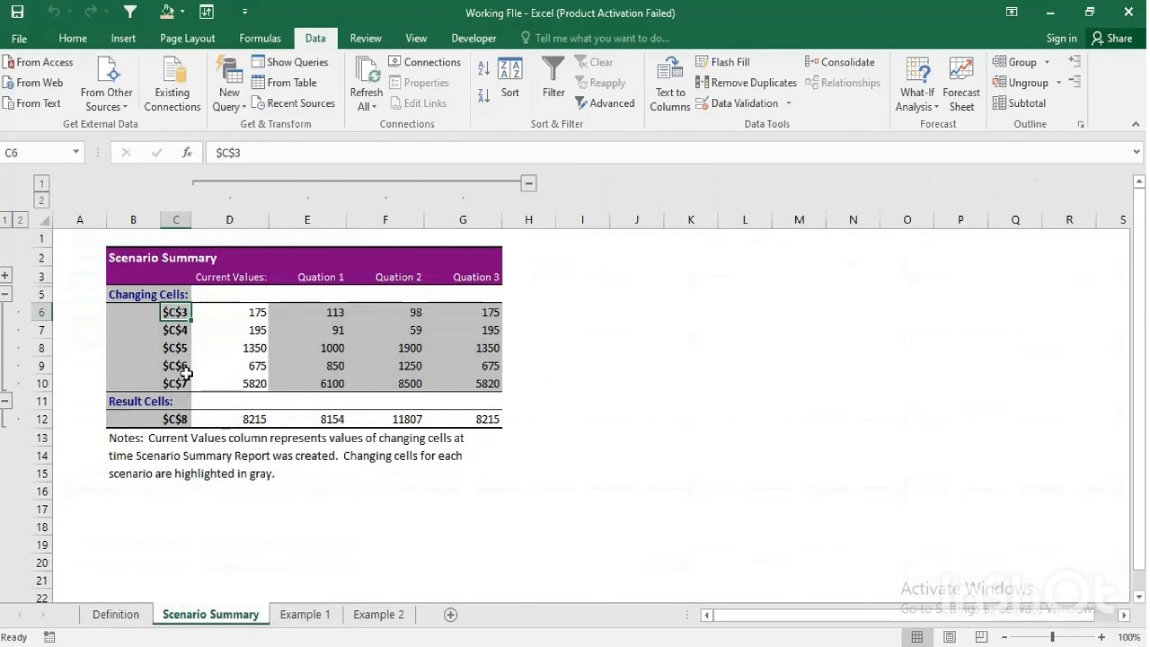
- On the Example 1 sheet, give the mouse cost cell C3 the defined name "Mouse"
left_click(308, 616)
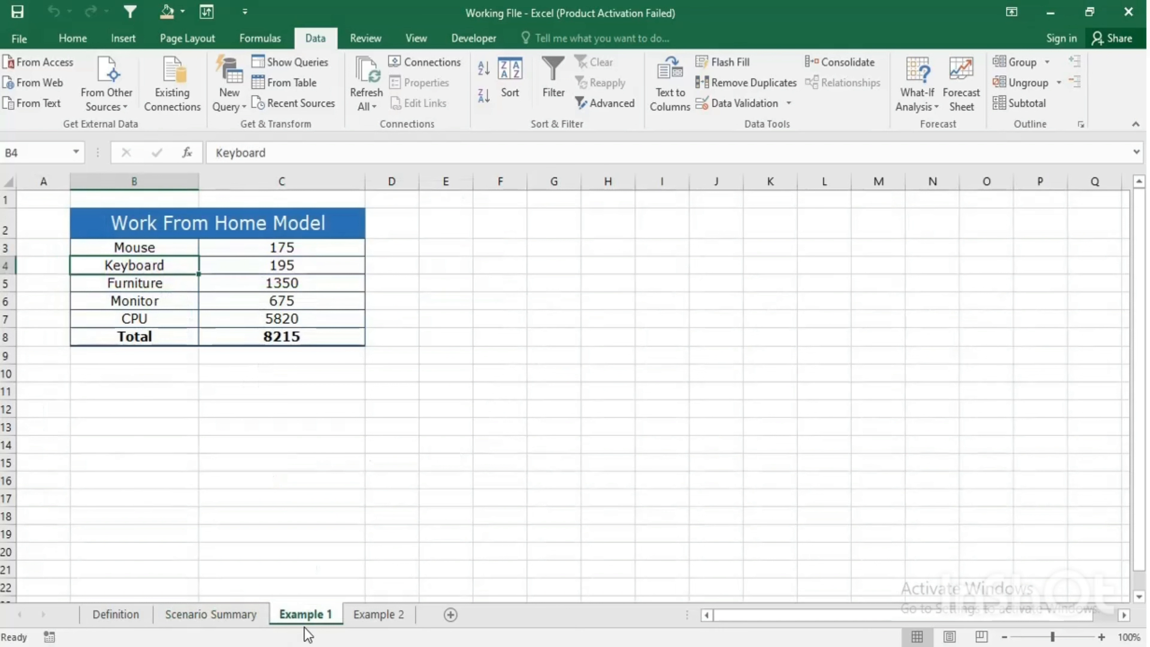
left_click(264, 248)
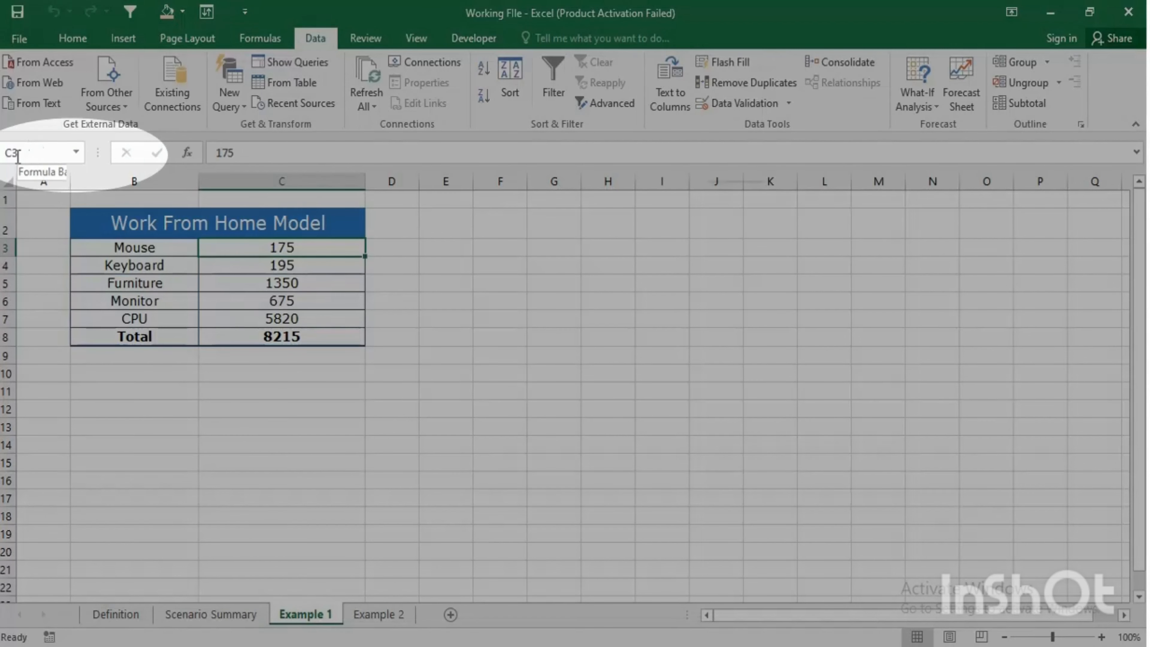
left_click(18, 154)
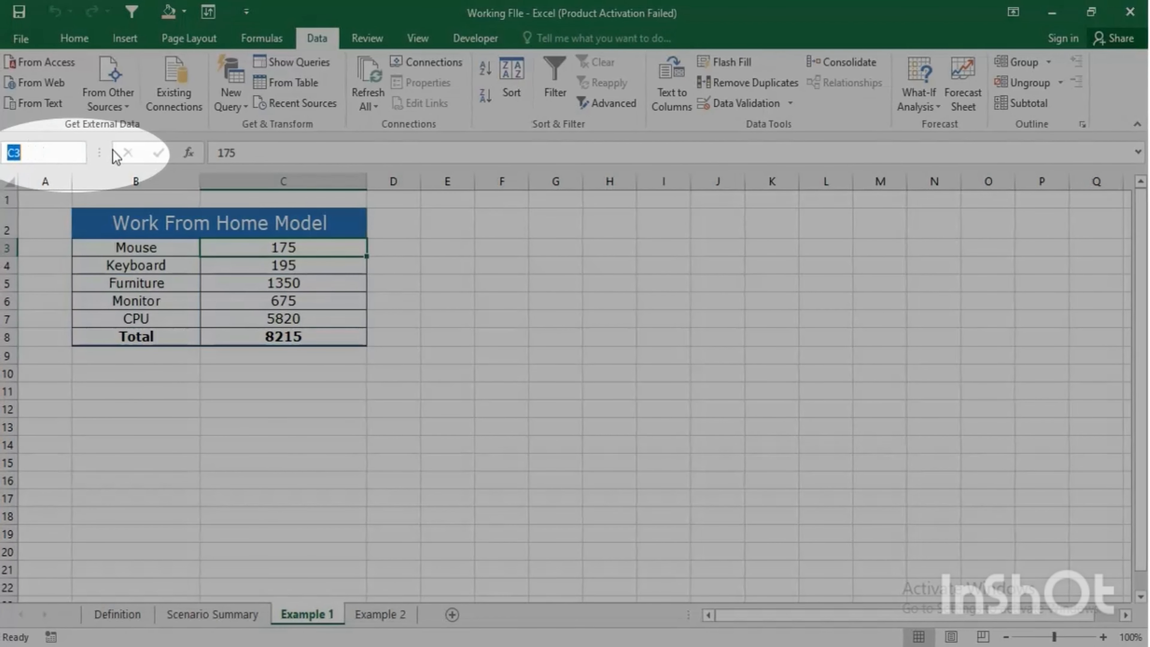
type("Mouse")
key("Return")
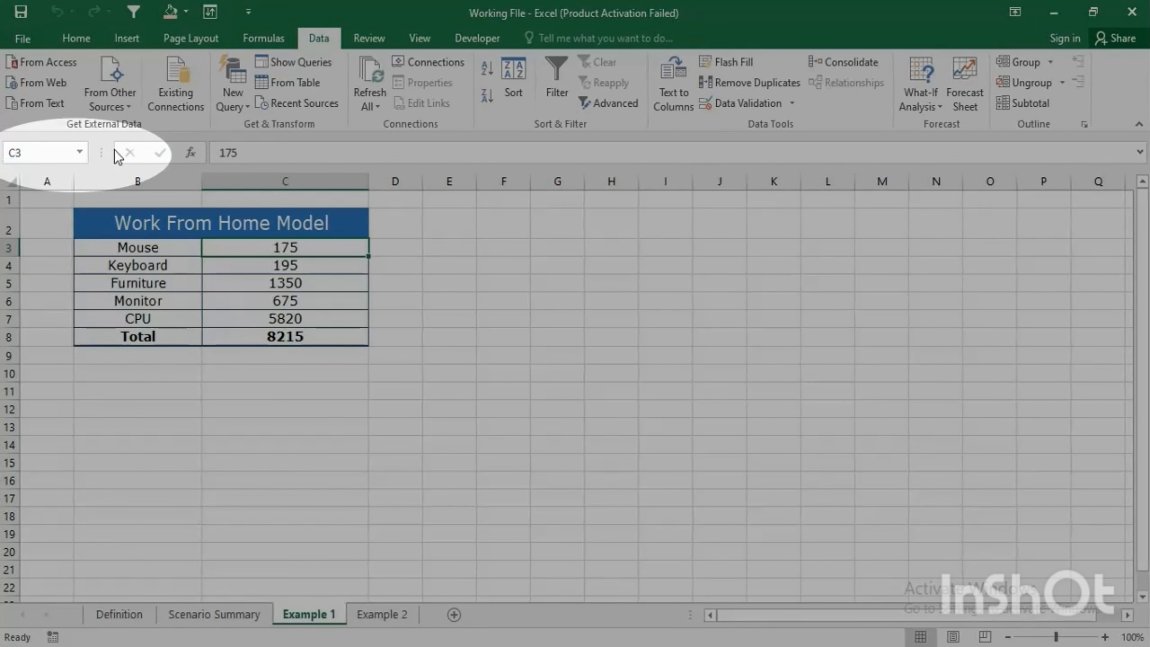
- Give the keyboard cost cell C4 the defined name "Keyboard"
left_click(292, 264)
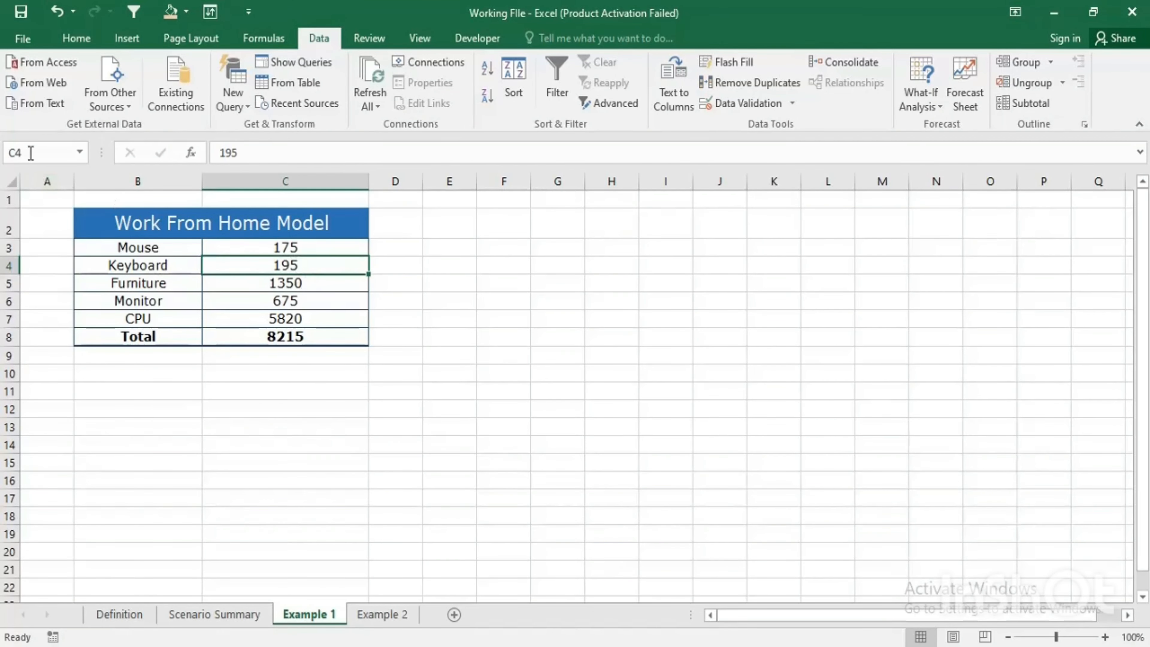
left_click(44, 150)
type("Keyboard")
key("Return")
- Give the furniture cost cell C5 the defined name "Furniture"
left_click(238, 286)
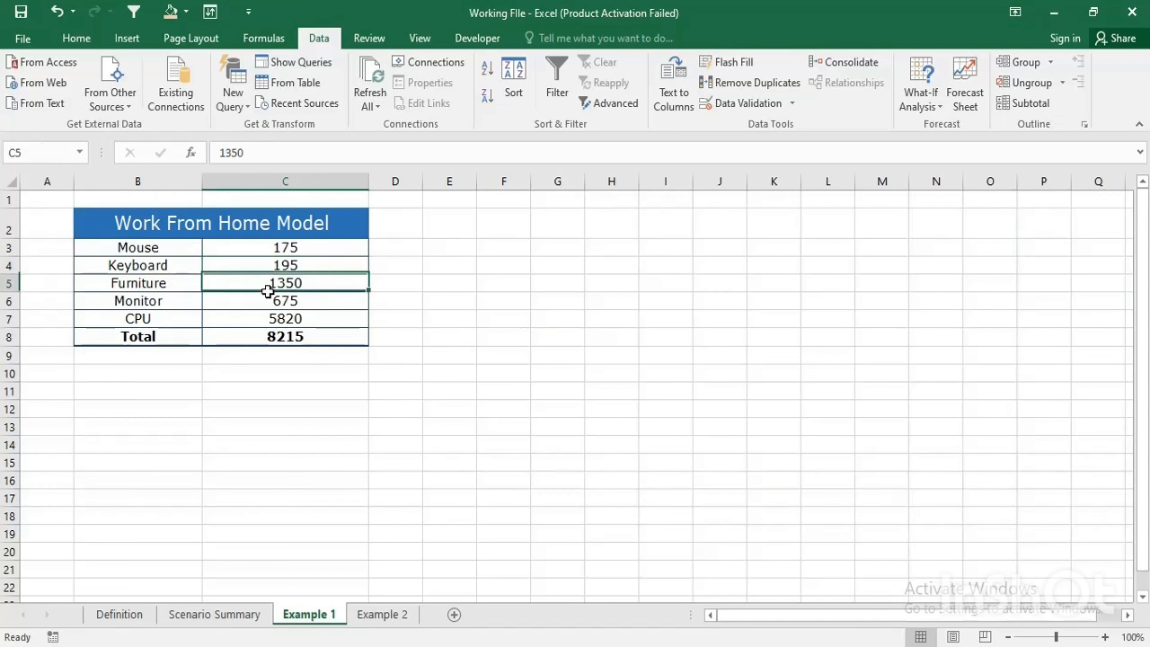
left_click(40, 144)
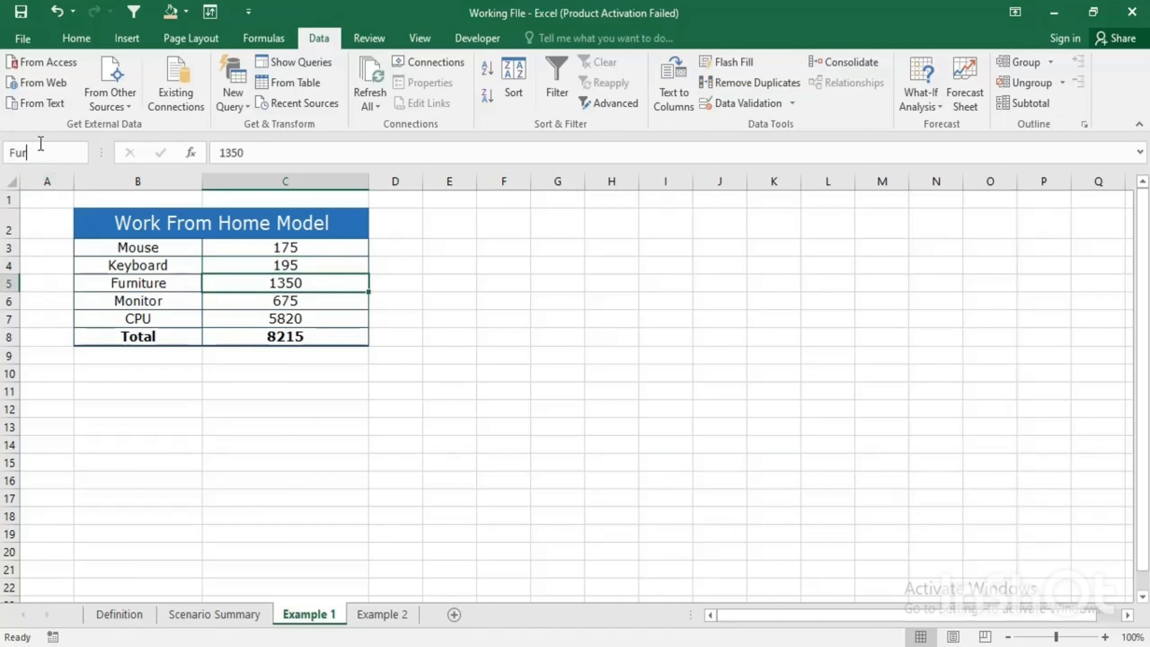
key("Return")
- Give the monitor cost cell C6 the defined name "Monitor" and the CPU cost cell C7 the name "CPU"
left_click(246, 299)
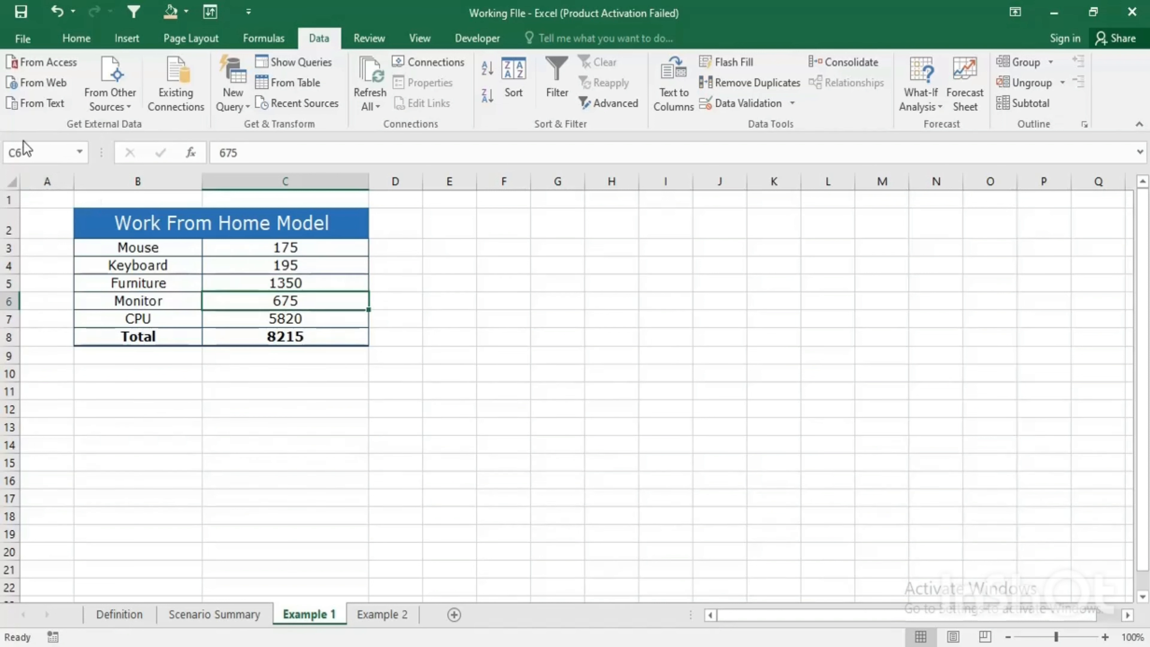
left_click(28, 148)
type("Monitor")
key("Return")
left_click(308, 319)
left_click(39, 151)
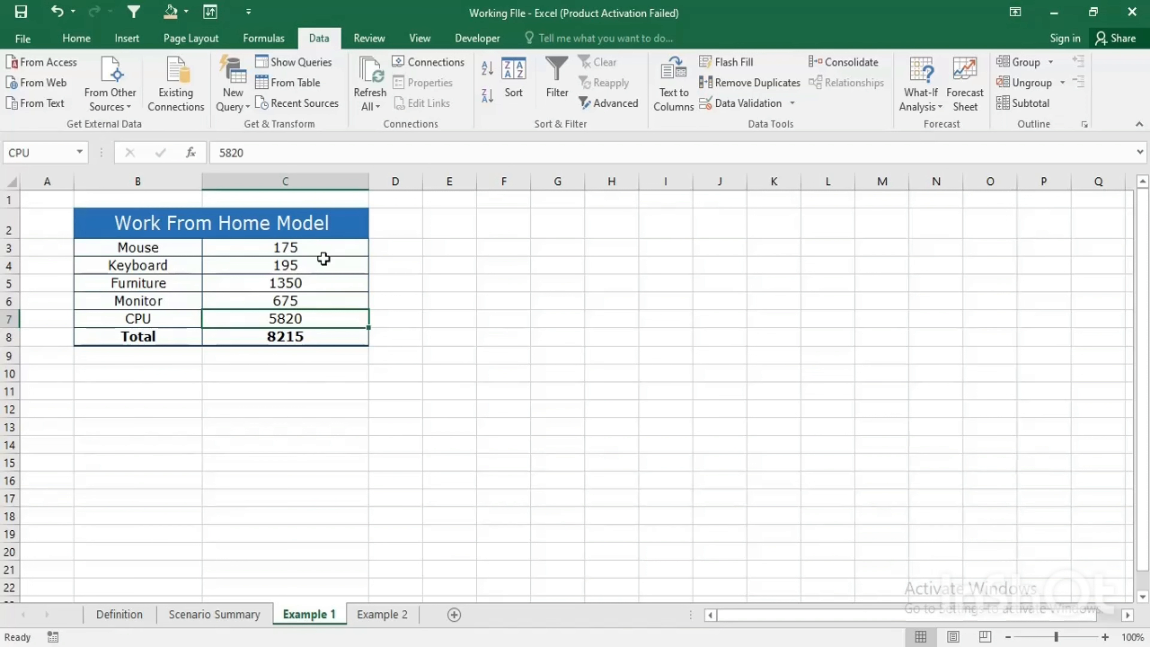
- Delete the Scenario Summary sheet that lists the changing cells as plain cell references
left_click_drag(311, 249, 308, 312)
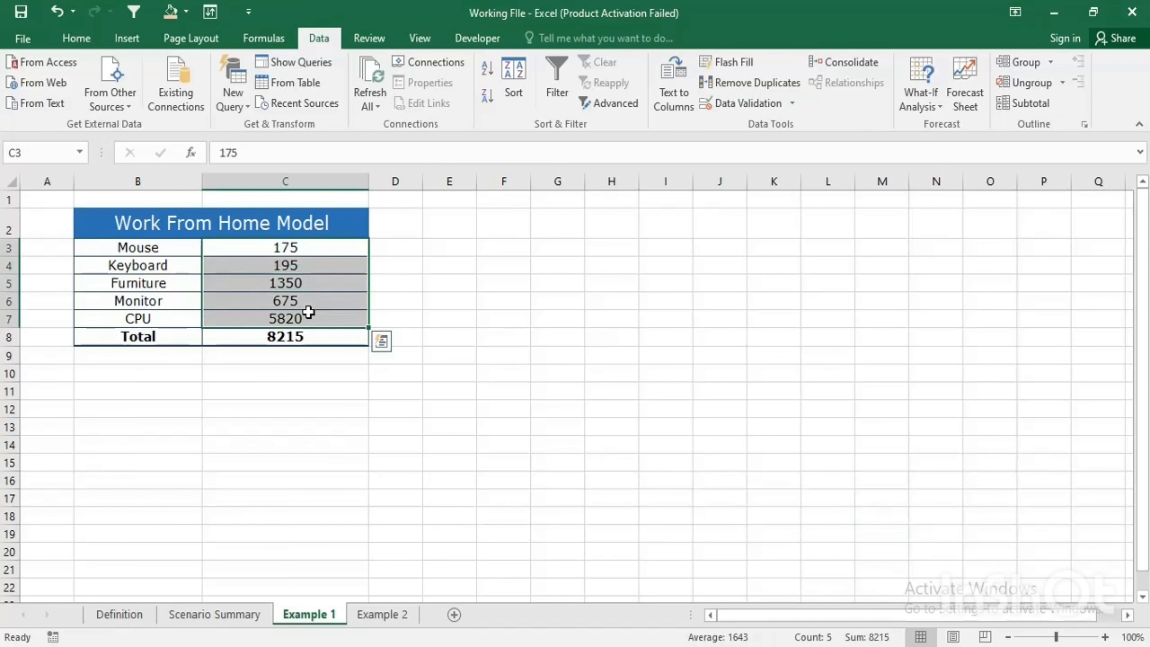
left_click(221, 611)
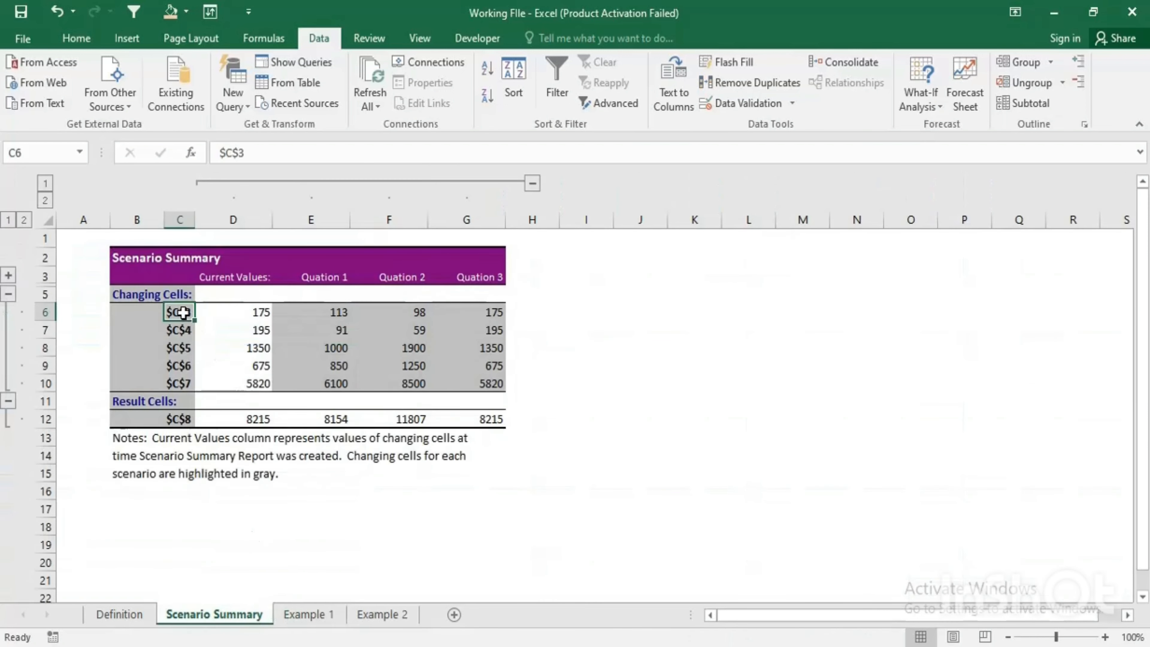
left_click_drag(180, 312, 186, 388)
right_click(246, 614)
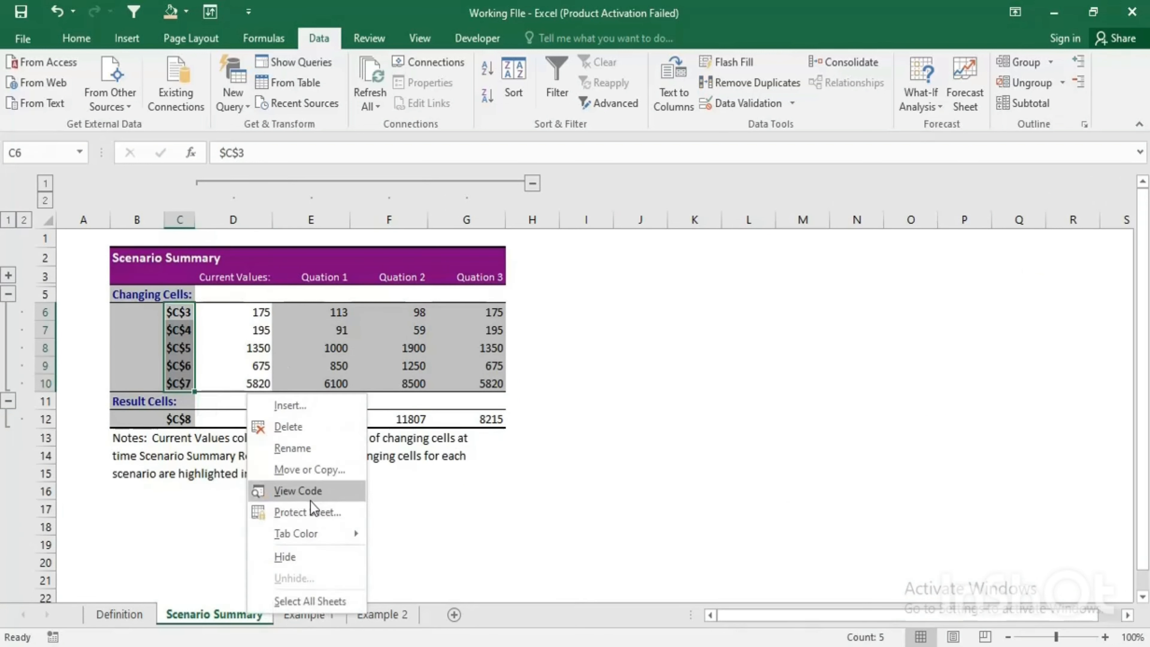
left_click(290, 429)
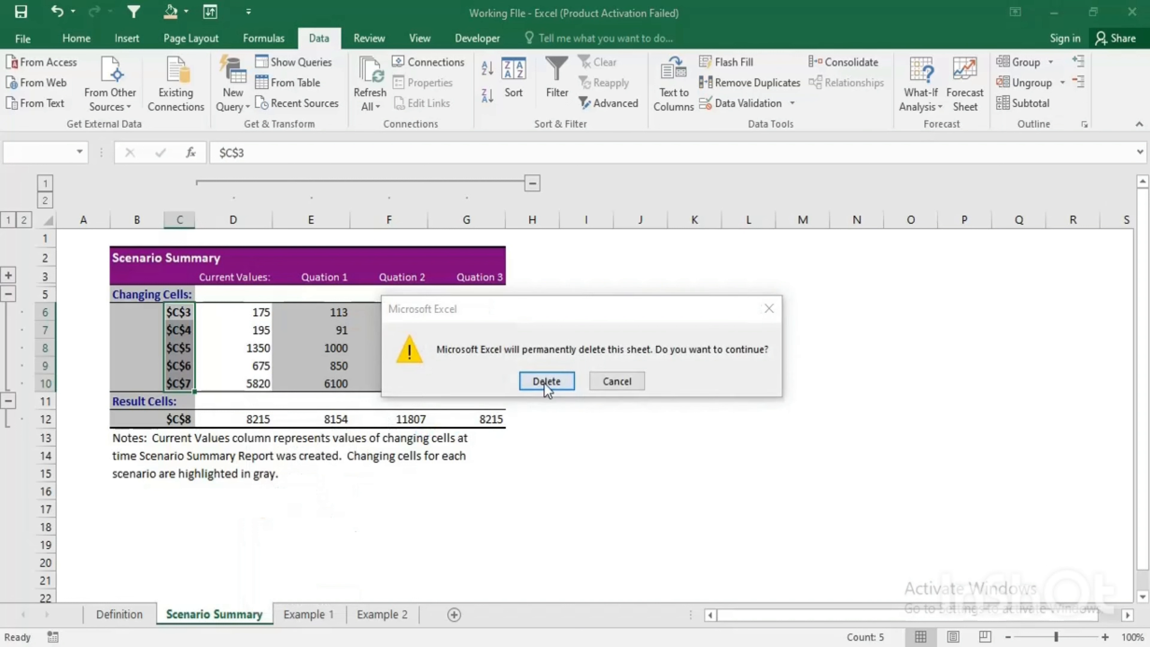
left_click(546, 381)
- Generate a new scenario summary report from the Example 1 scenarios with C8 as the result cell
left_click(287, 282)
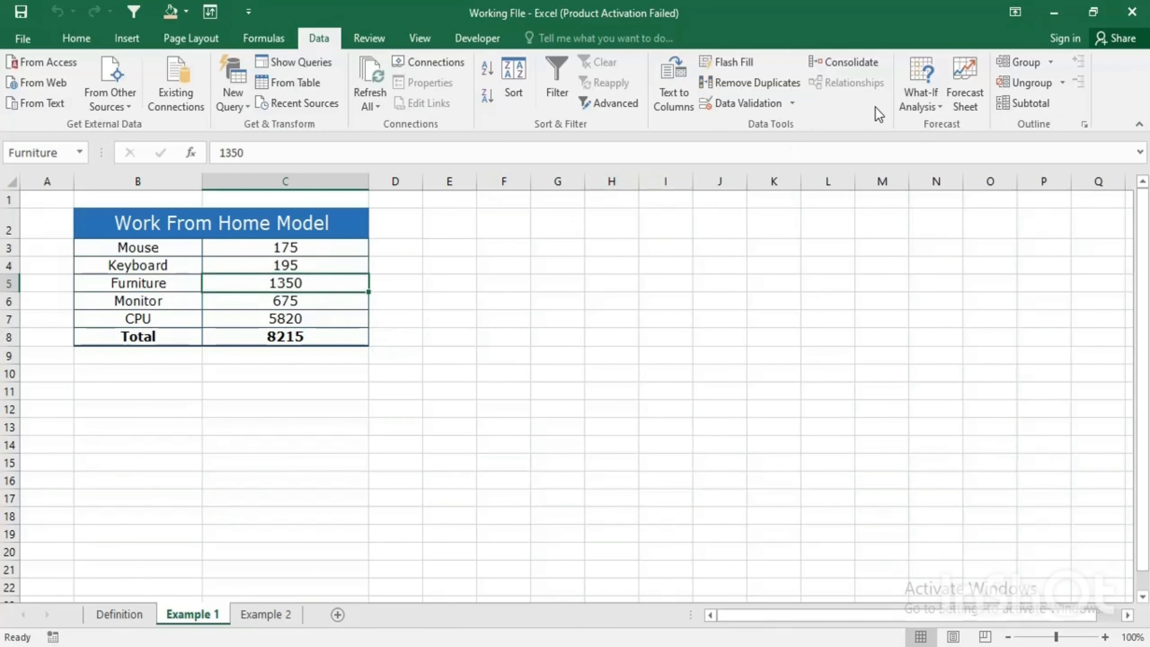
left_click(919, 94)
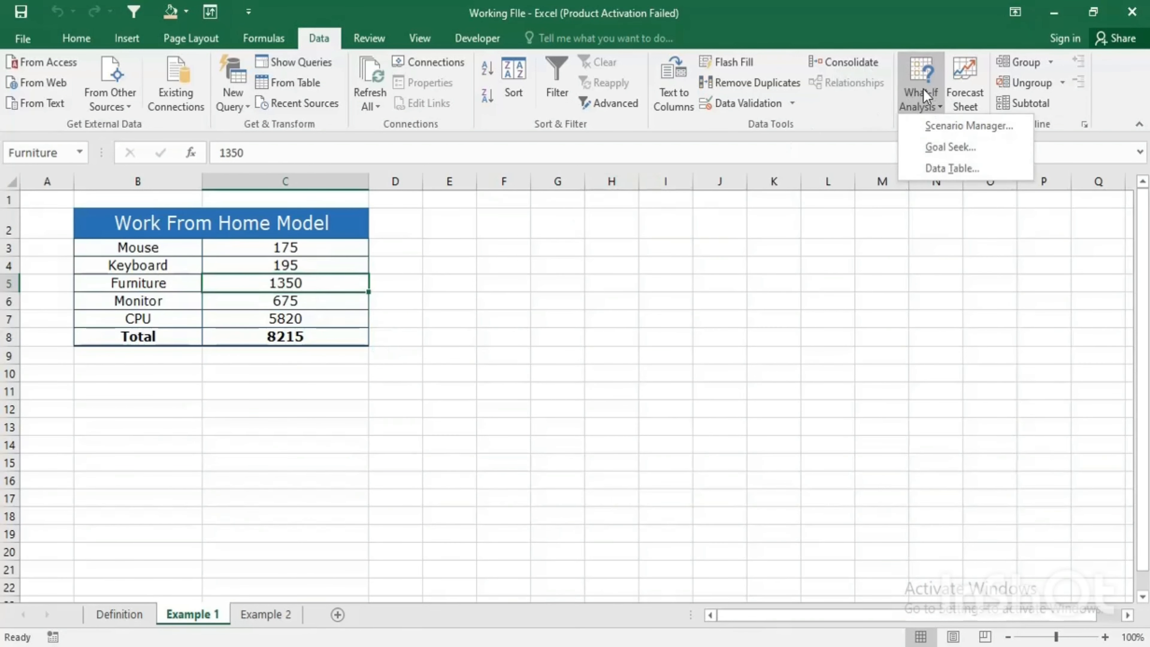
left_click(955, 127)
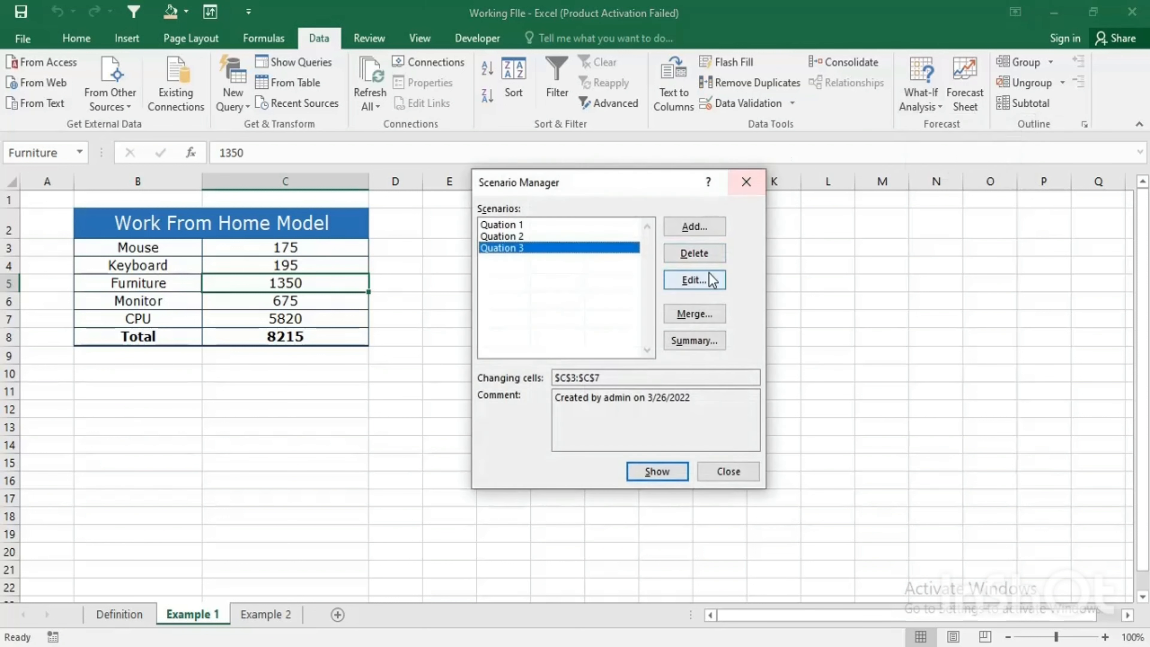
left_click(698, 348)
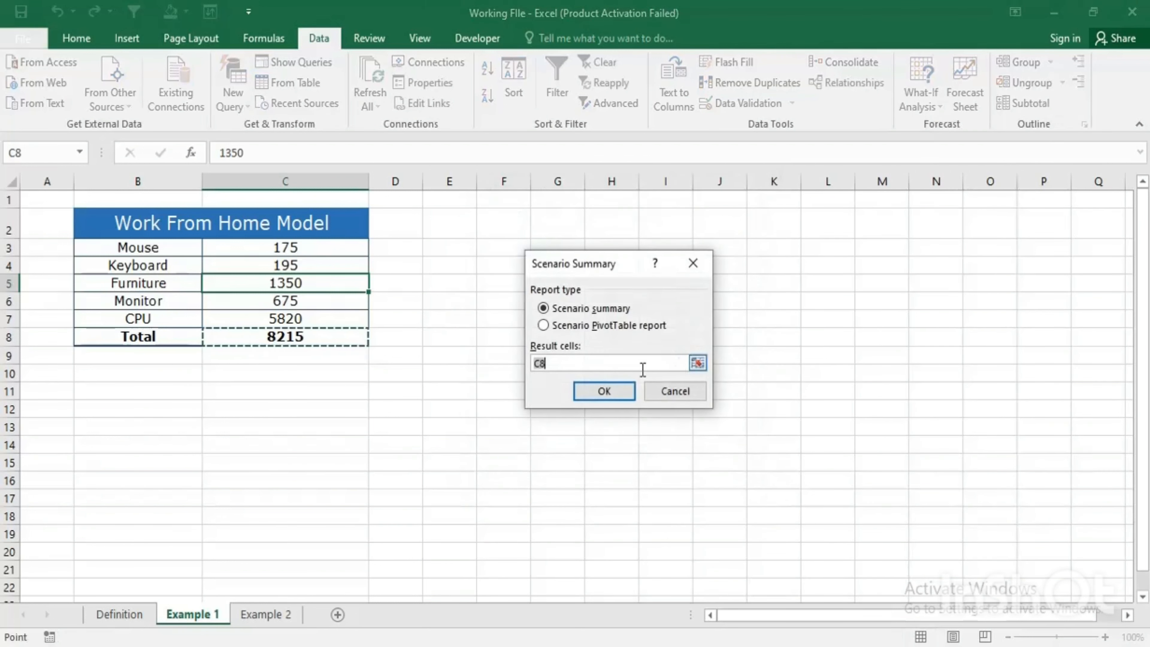
left_click(605, 391)
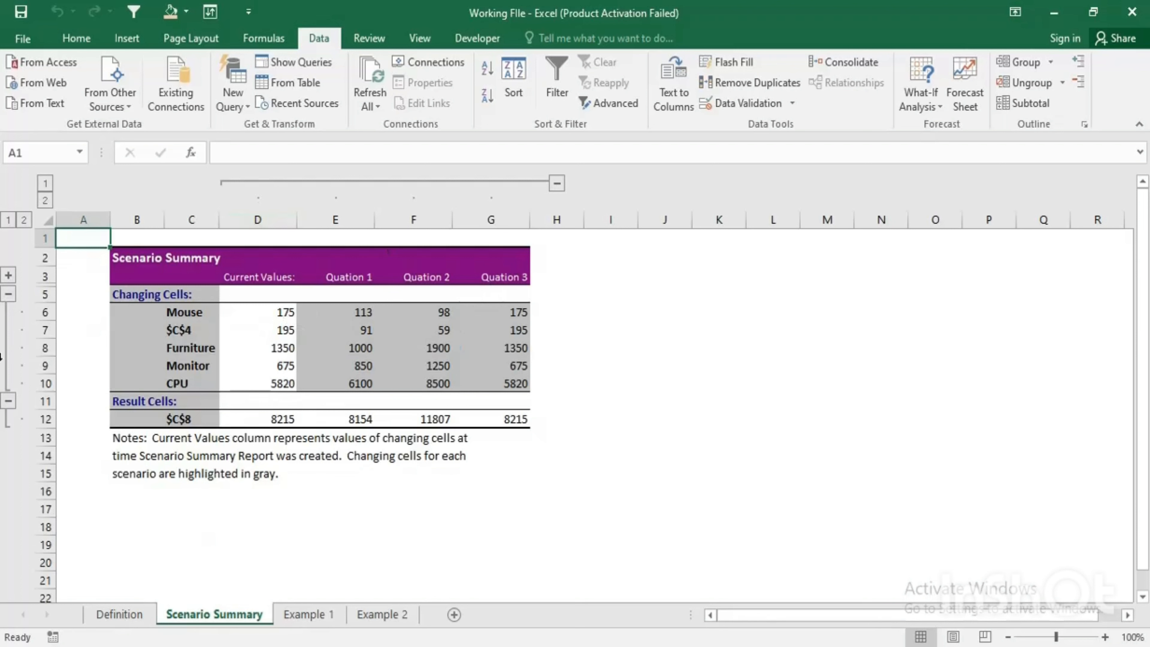
- Check the changing cell labels in the new Scenario Summary for any remaining plain cell reference
left_click(183, 310)
left_click(185, 330)
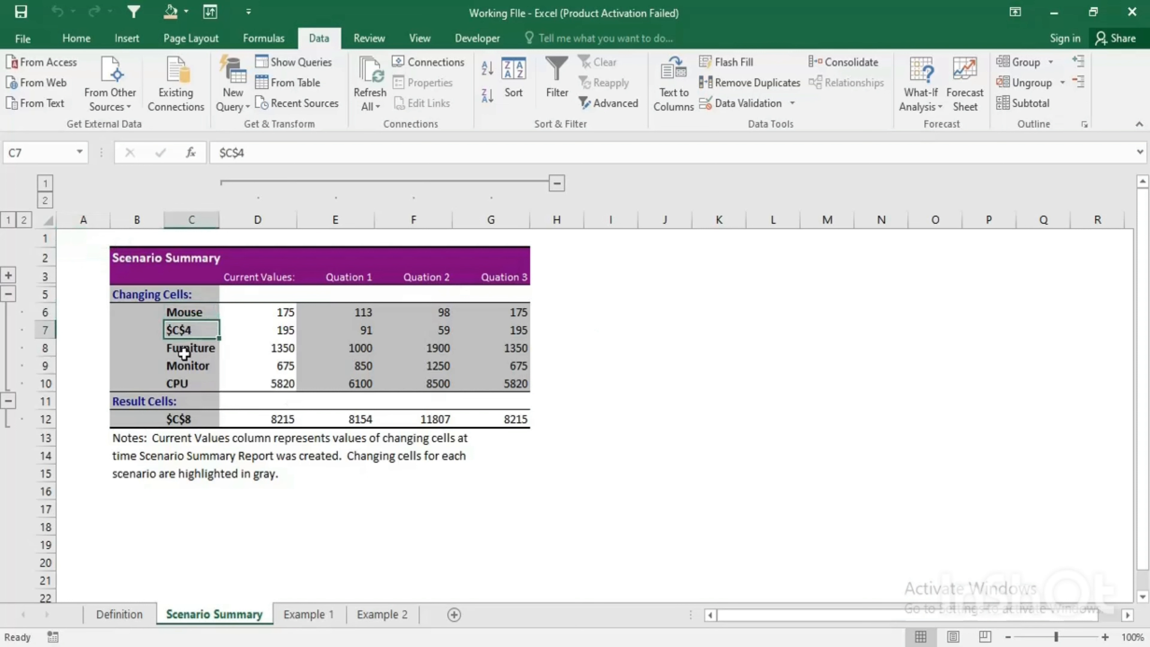
left_click(185, 350)
left_click(204, 317)
left_click(201, 348)
left_click(209, 369)
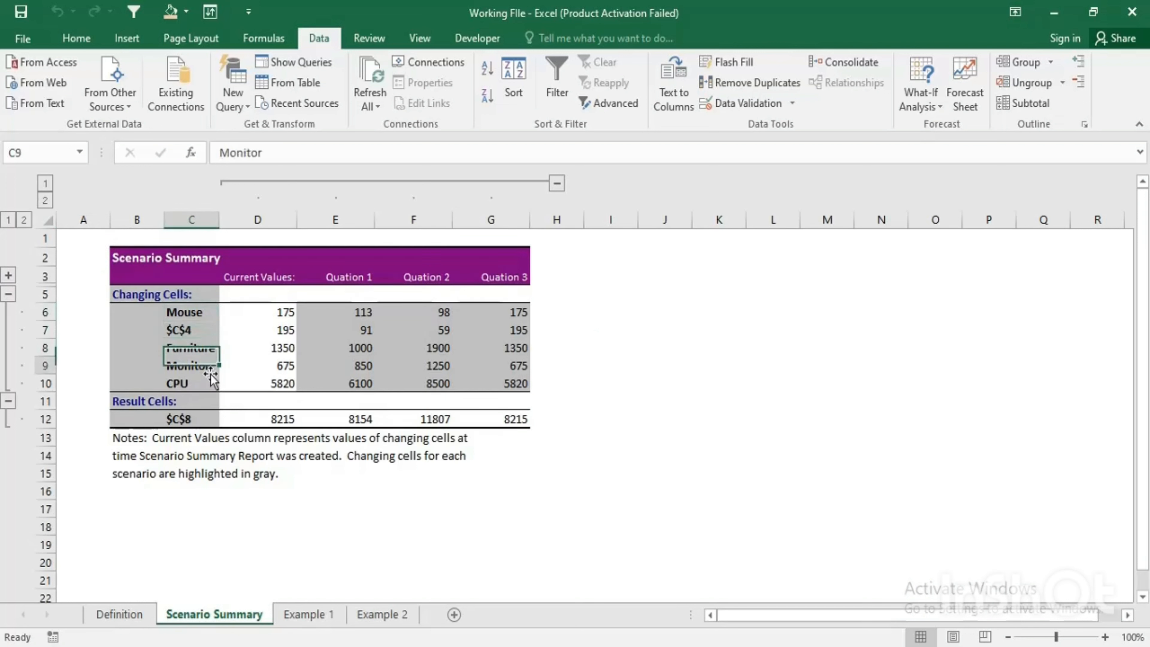
left_click(189, 335)
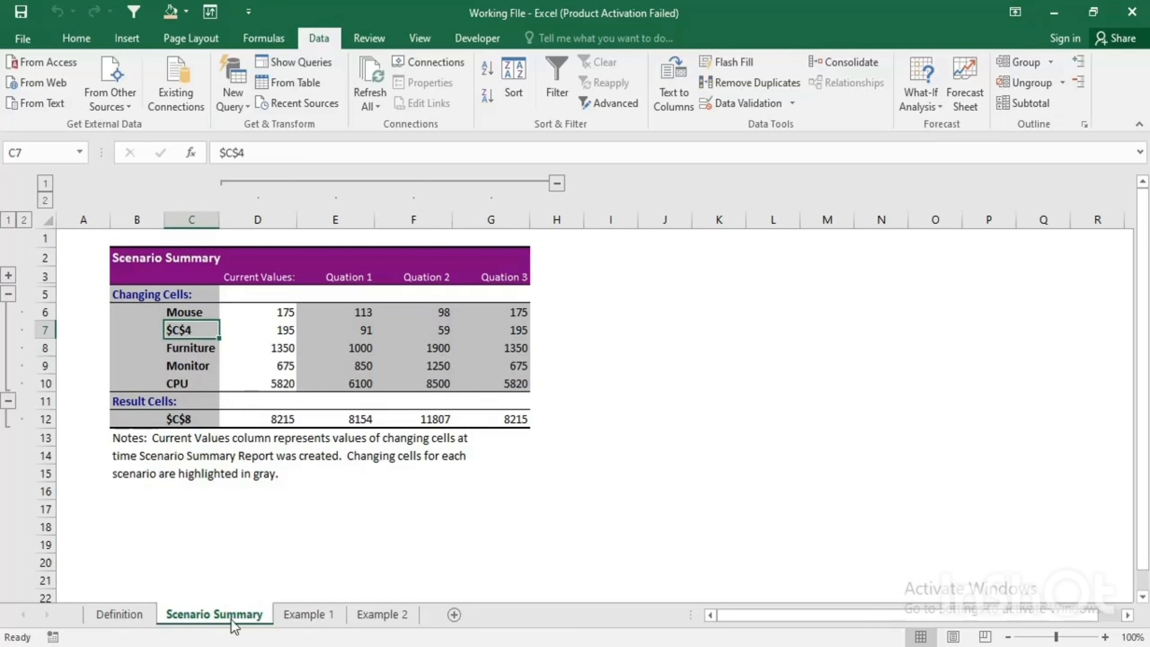
- Inspect the cost cells C3 to C6 on the Example 1 sheet to see which ones carry a defined name
left_click(309, 614)
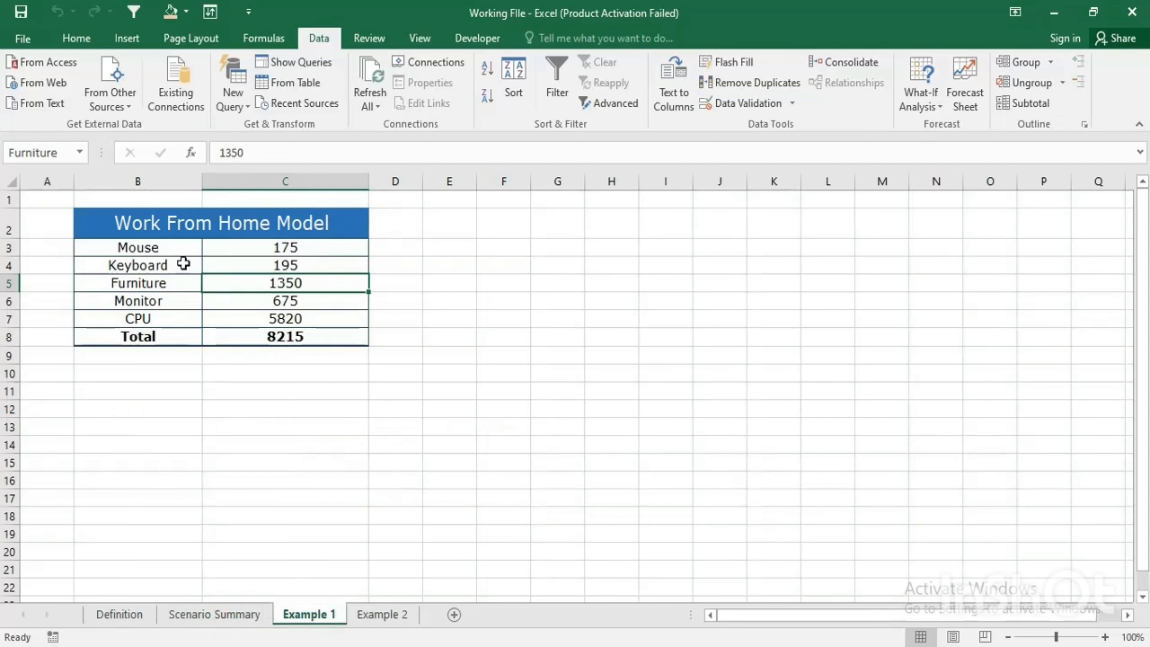
left_click(155, 269)
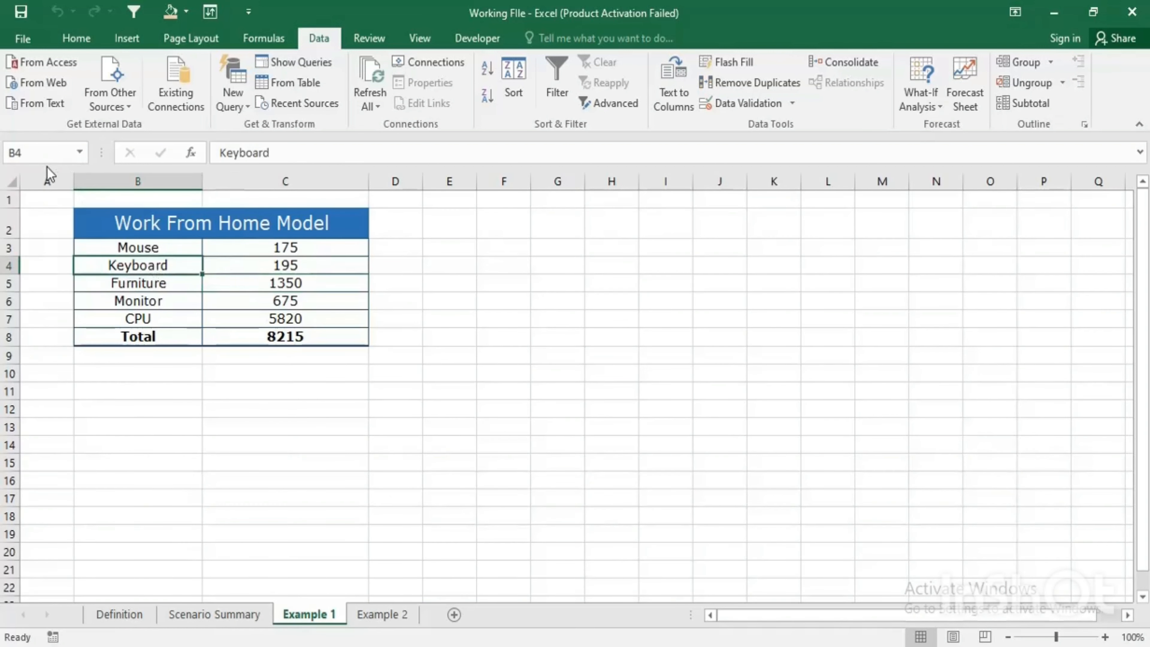
left_click(274, 266)
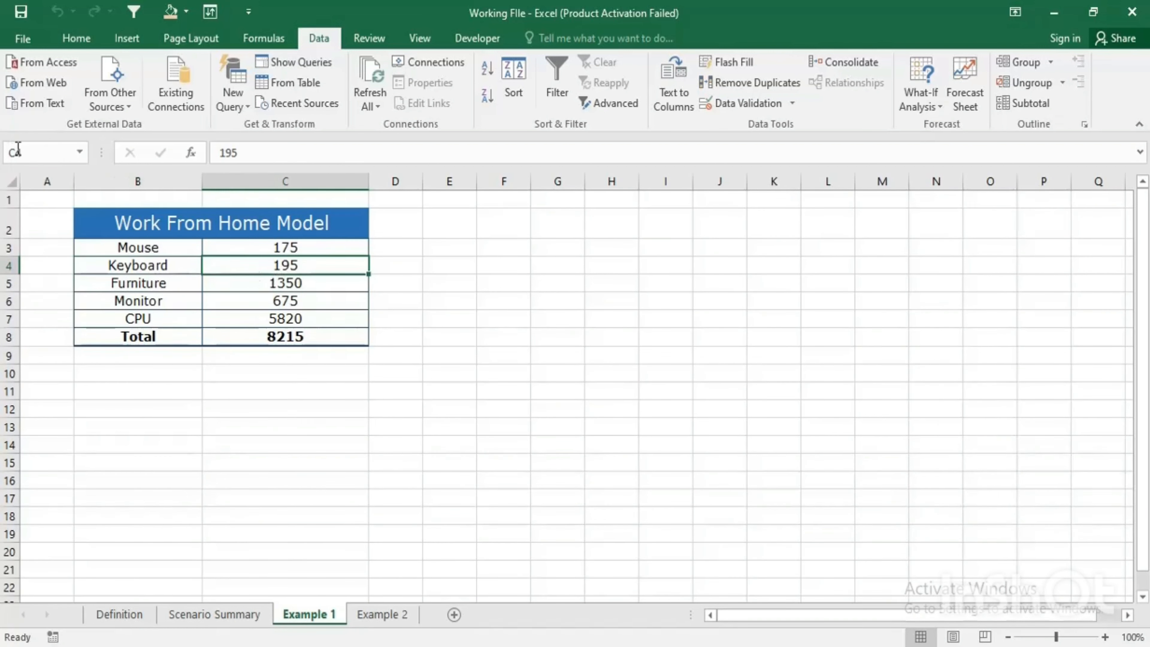
left_click(265, 212)
left_click(261, 250)
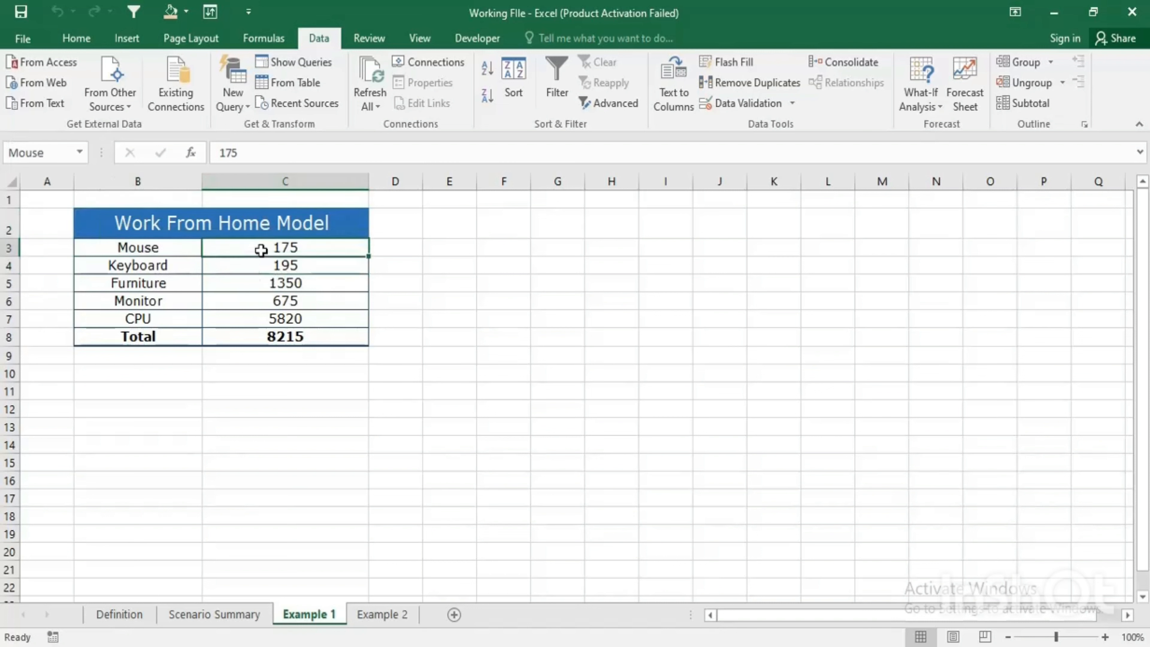
left_click(274, 282)
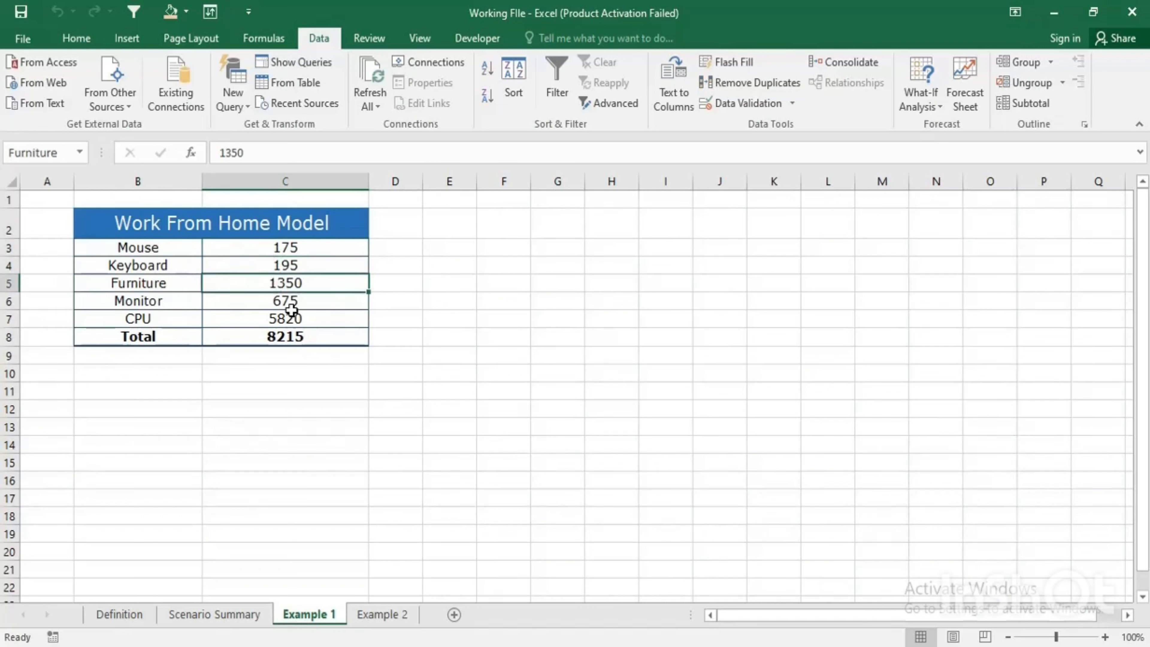
left_click(291, 307)
left_click(295, 264)
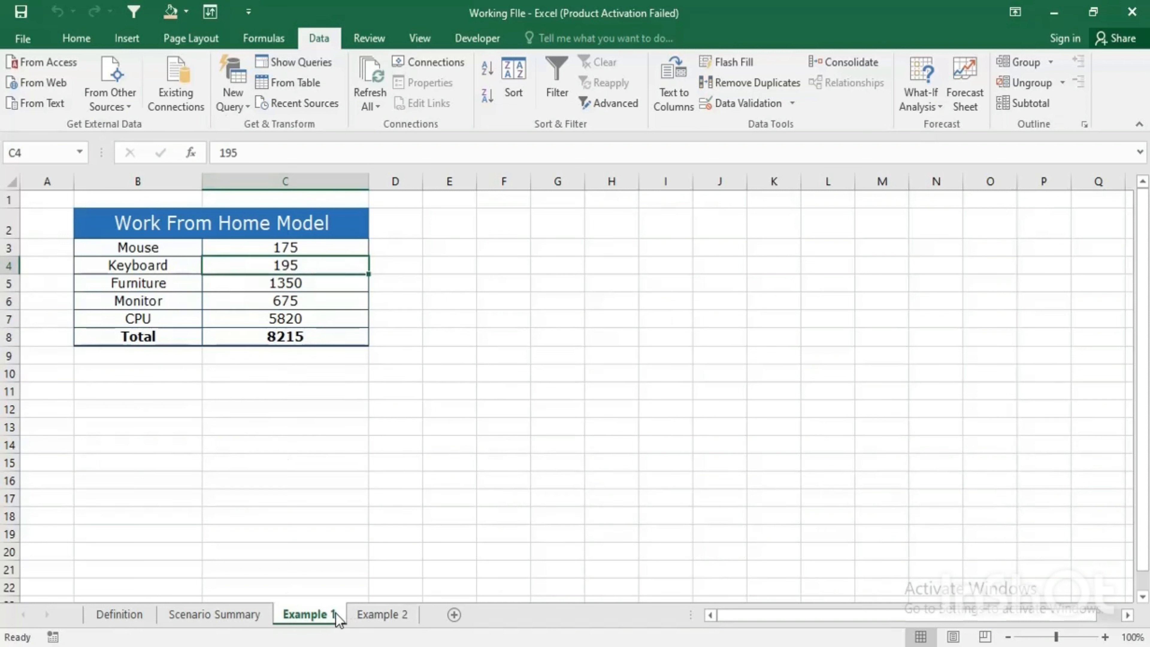
- Review the name list, the Jan-22 values and the total in C8 on the Example 2 sheet
left_click(362, 616)
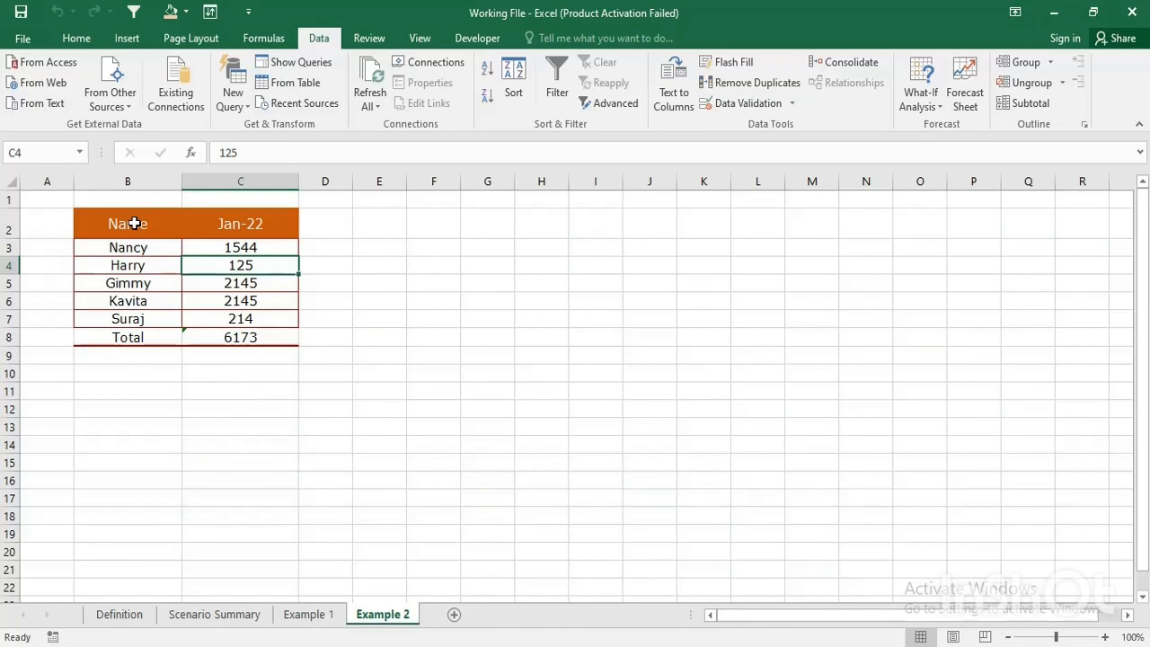
left_click_drag(134, 223, 134, 317)
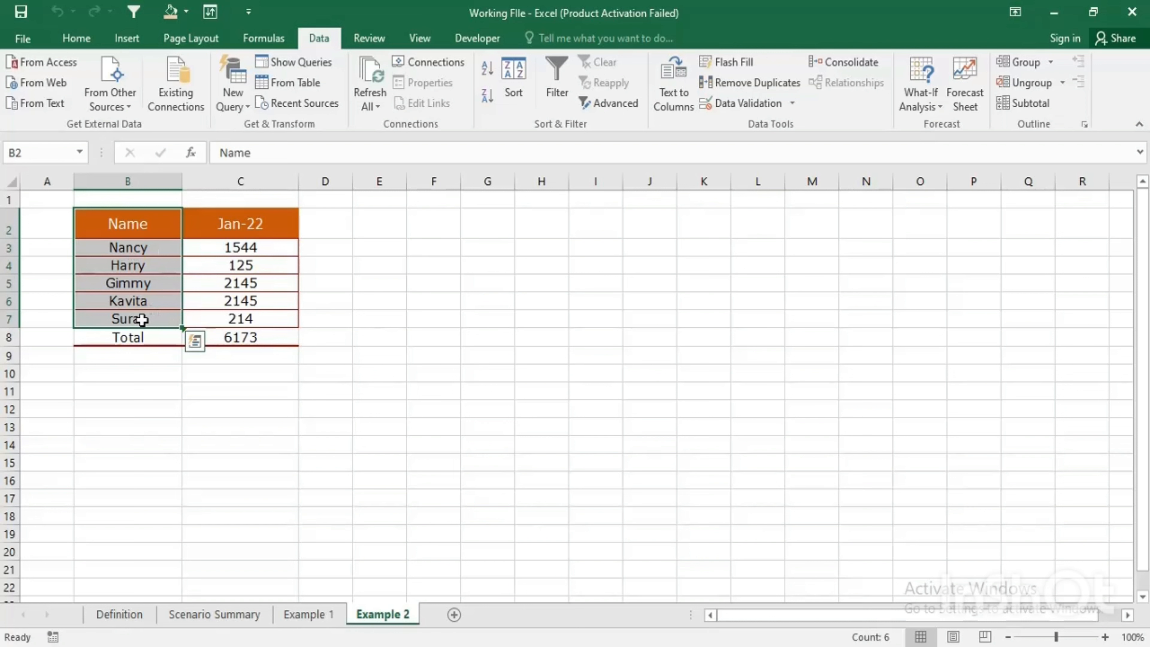
left_click_drag(252, 248, 253, 319)
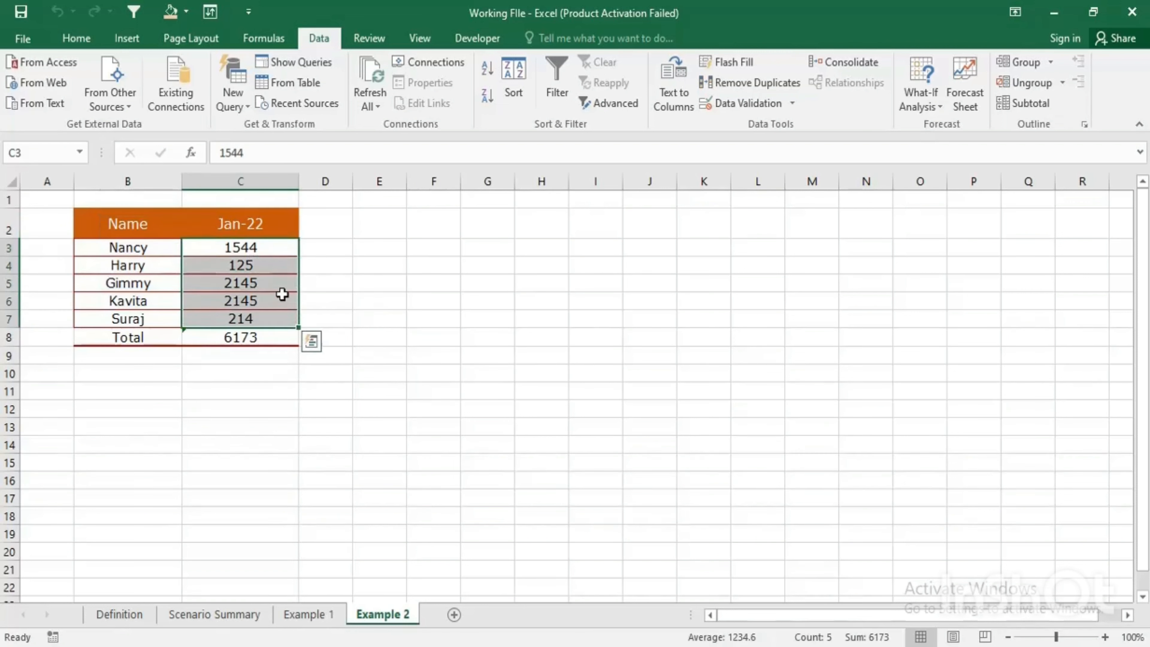
left_click(258, 341)
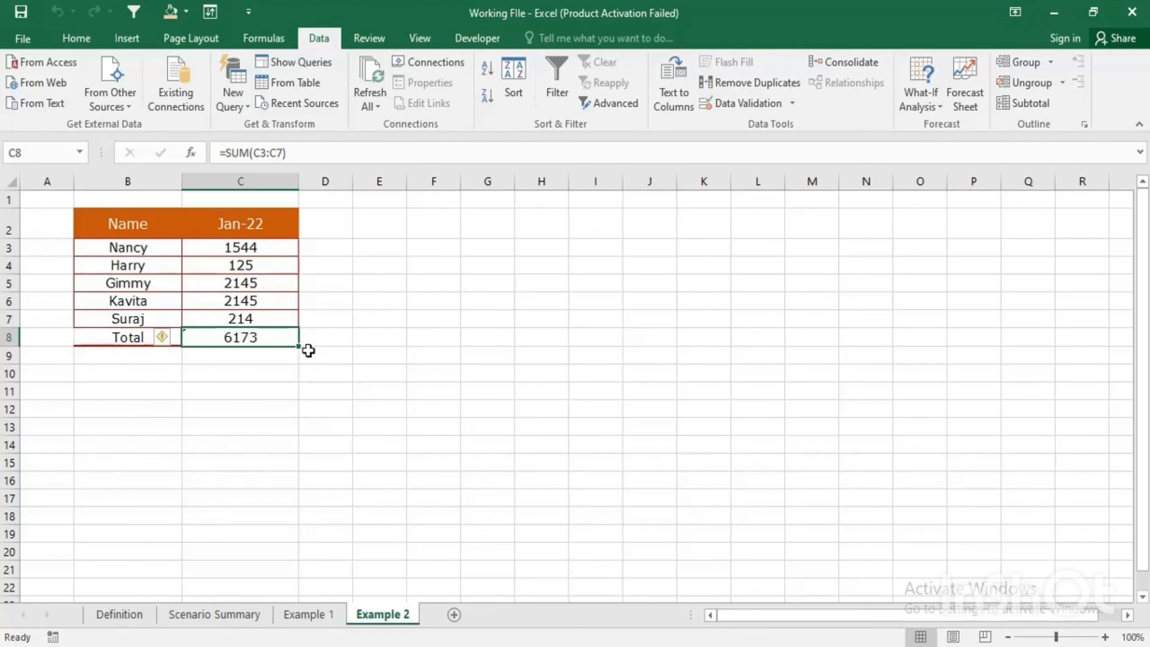
- Delete the existing scenarios 1 and 2 from the Example 2 sheet's Scenario Manager
left_click(249, 253)
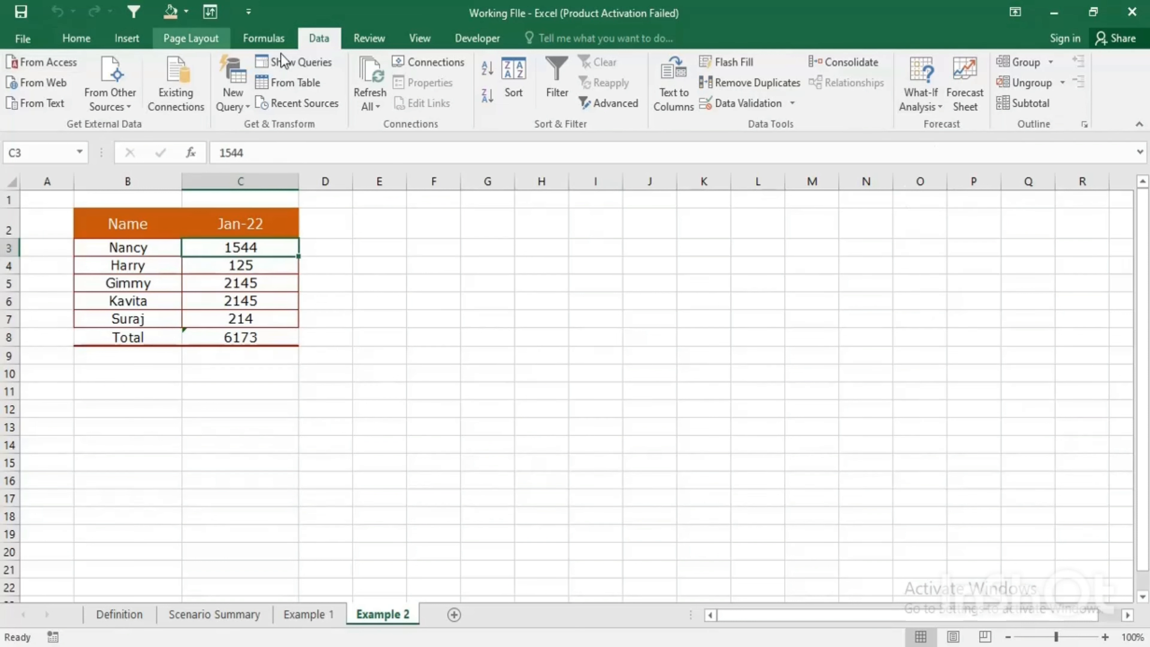
left_click(926, 102)
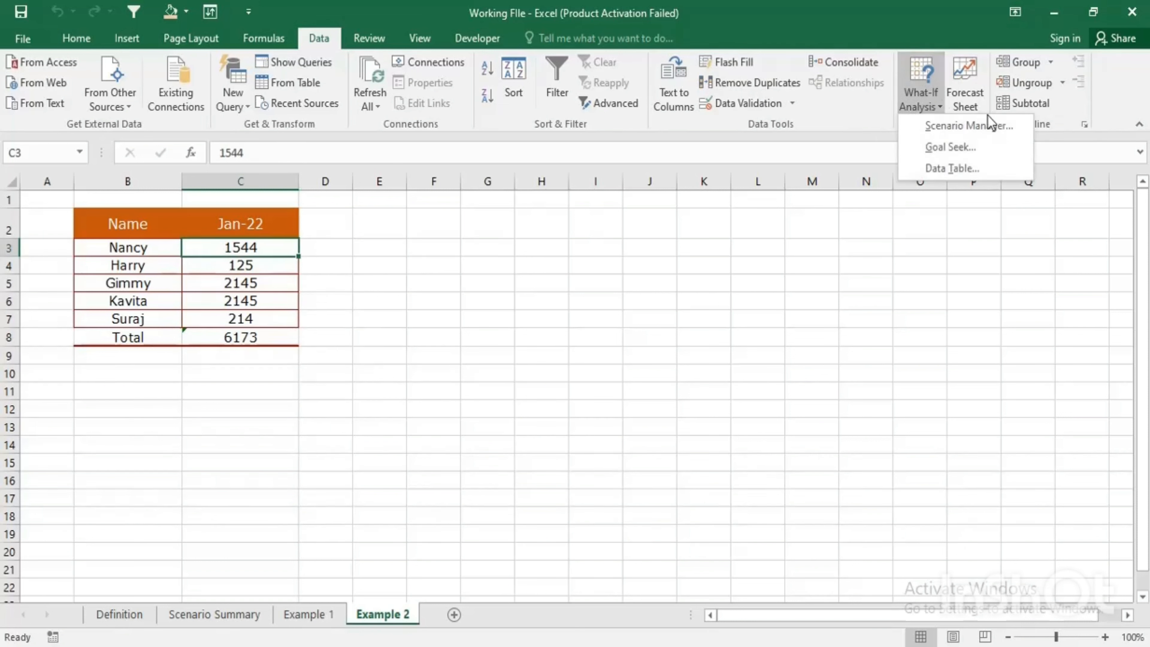
left_click(970, 123)
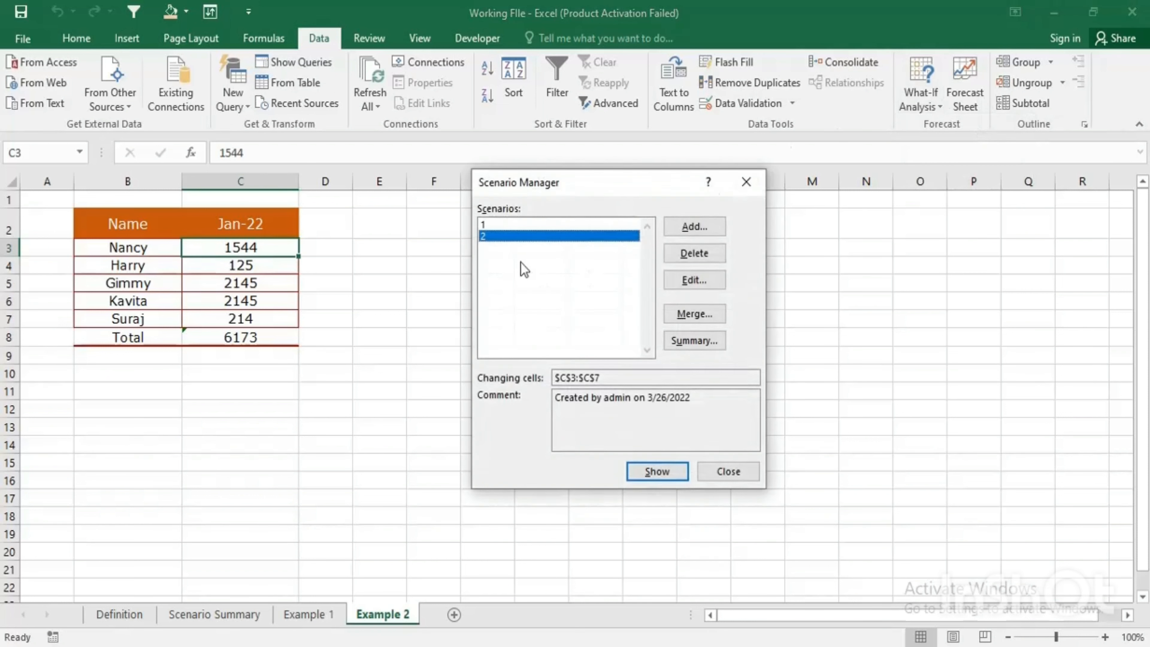
left_click(692, 254)
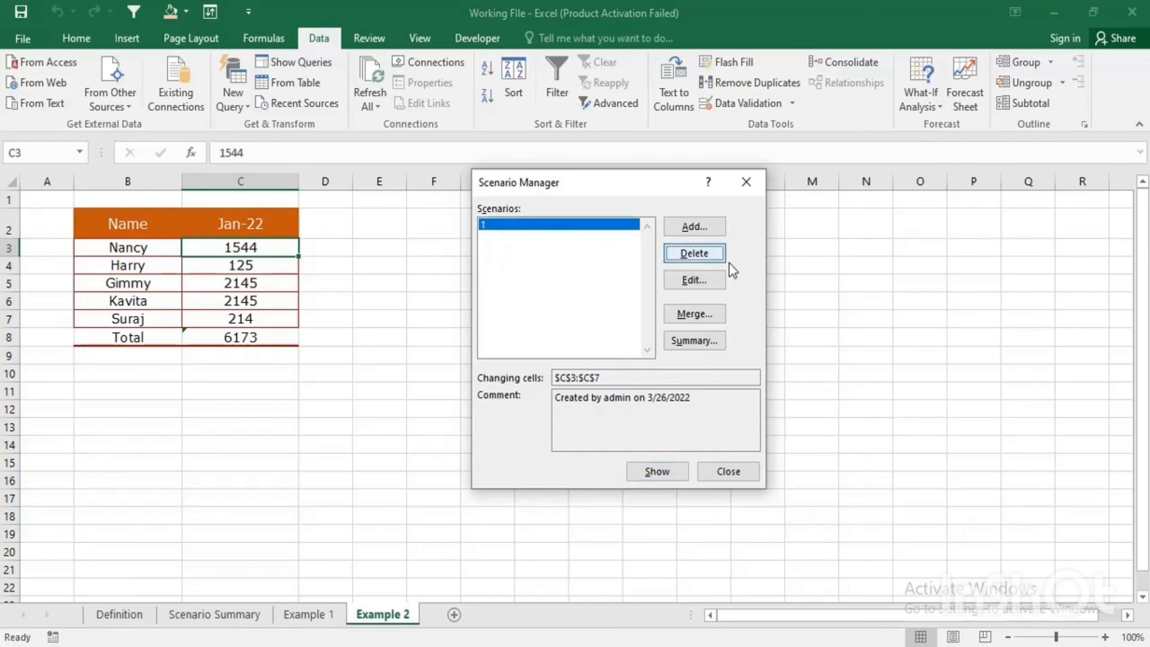
left_click(702, 261)
left_click(716, 466)
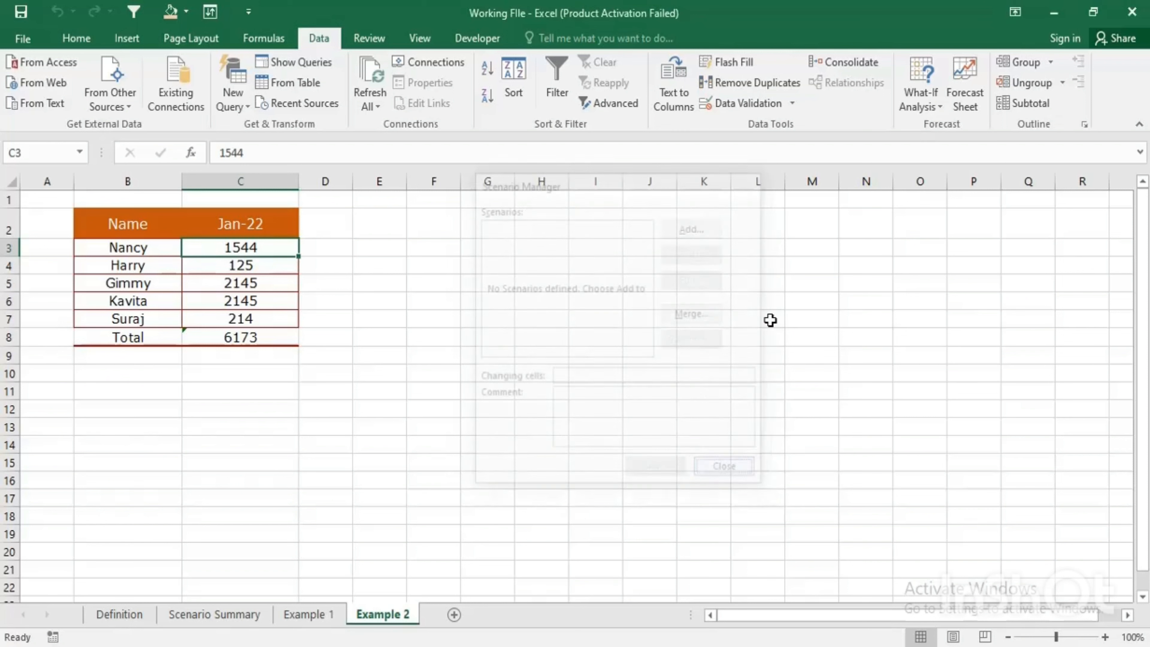
- Add a scenario named Feb-22 on the Example 2 sheet with C3:C7 as its changing cells
left_click(919, 102)
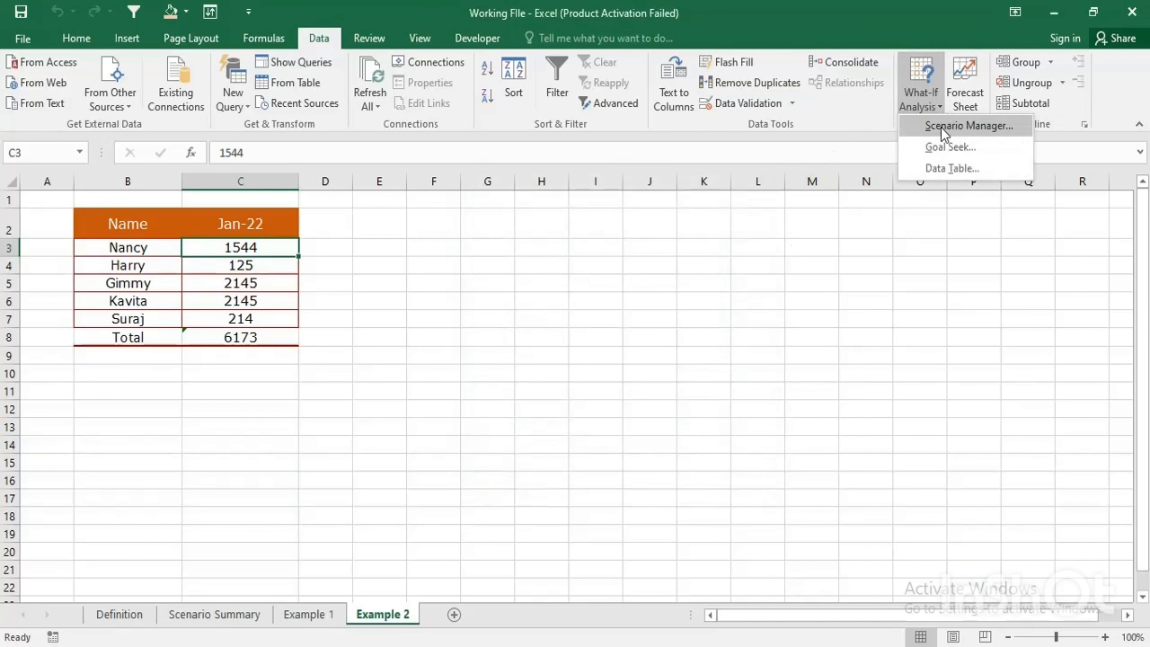
left_click(944, 126)
left_click(739, 227)
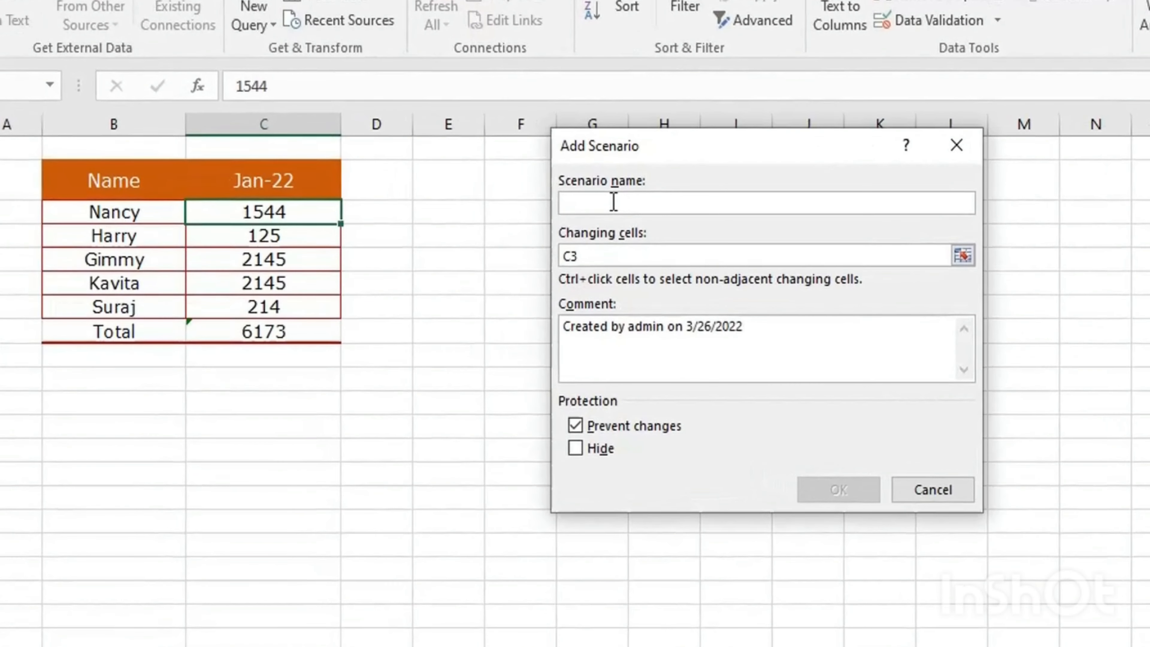
type("Feb")
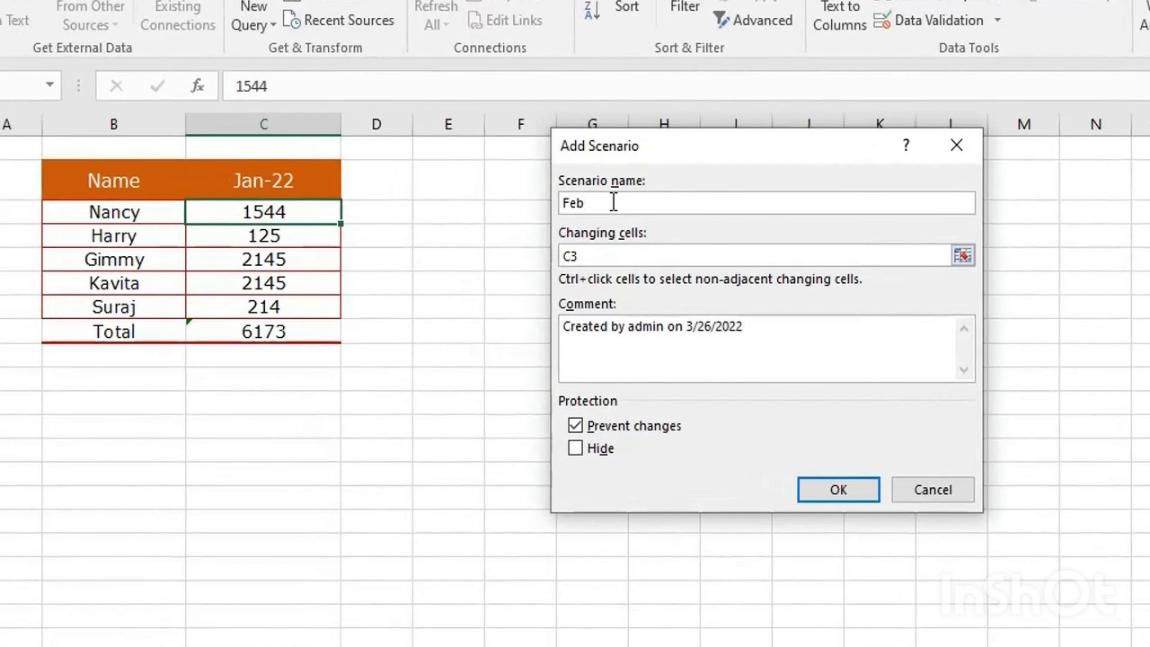
type("-22")
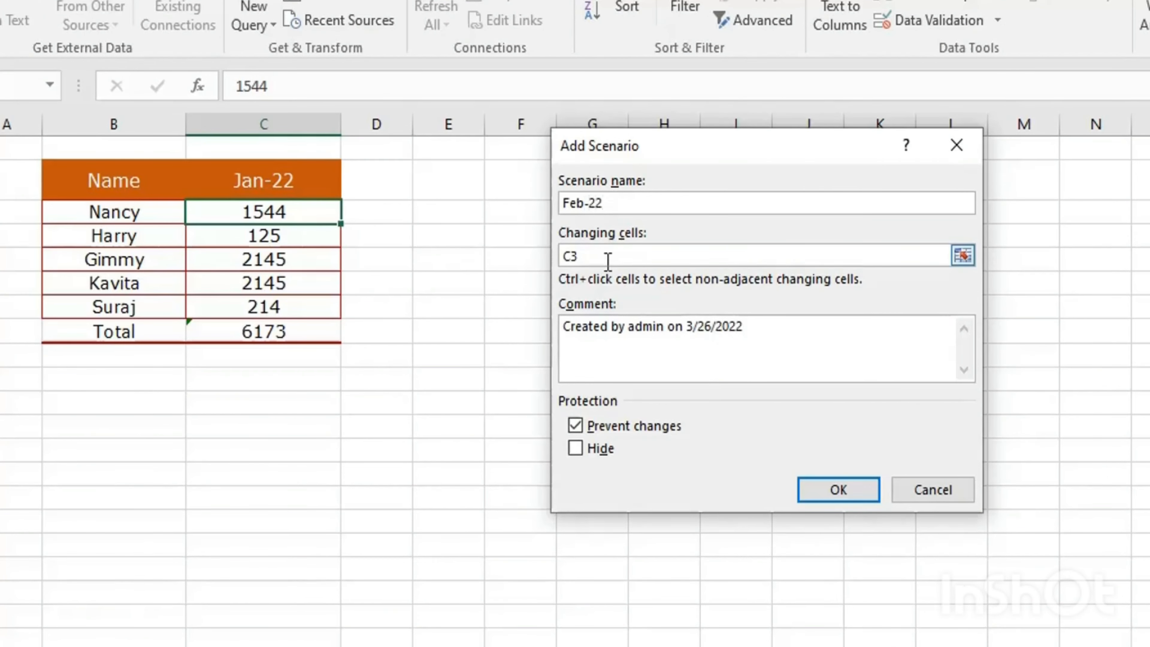
left_click(966, 249)
left_click_drag(273, 210, 251, 308)
left_click(969, 177)
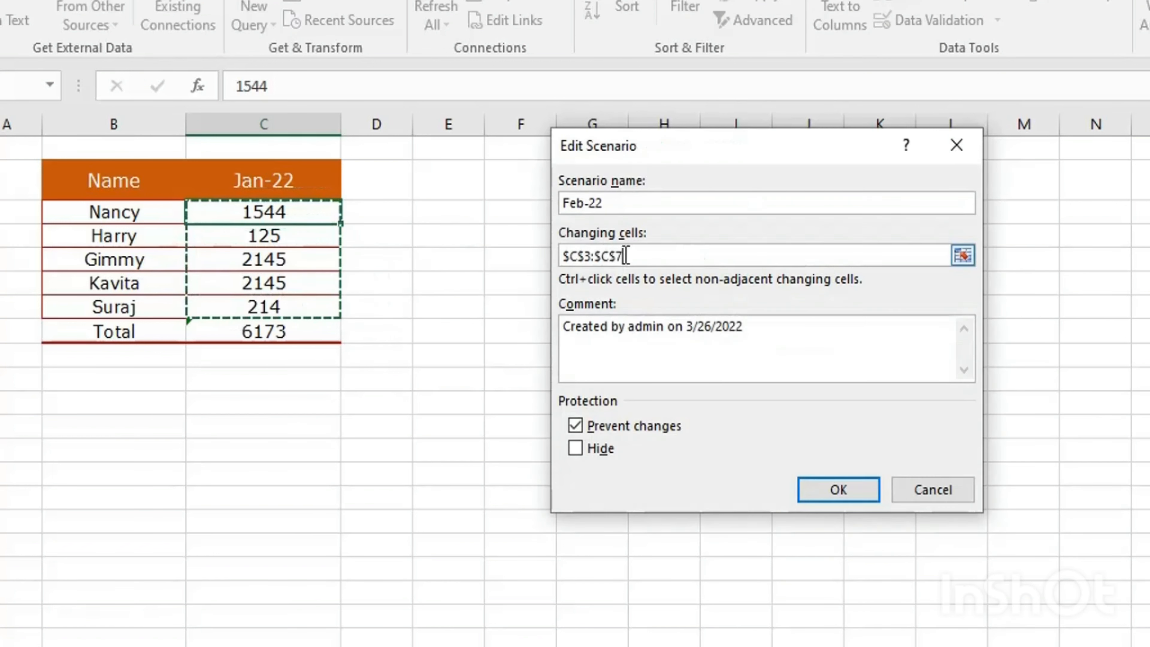
left_click(842, 490)
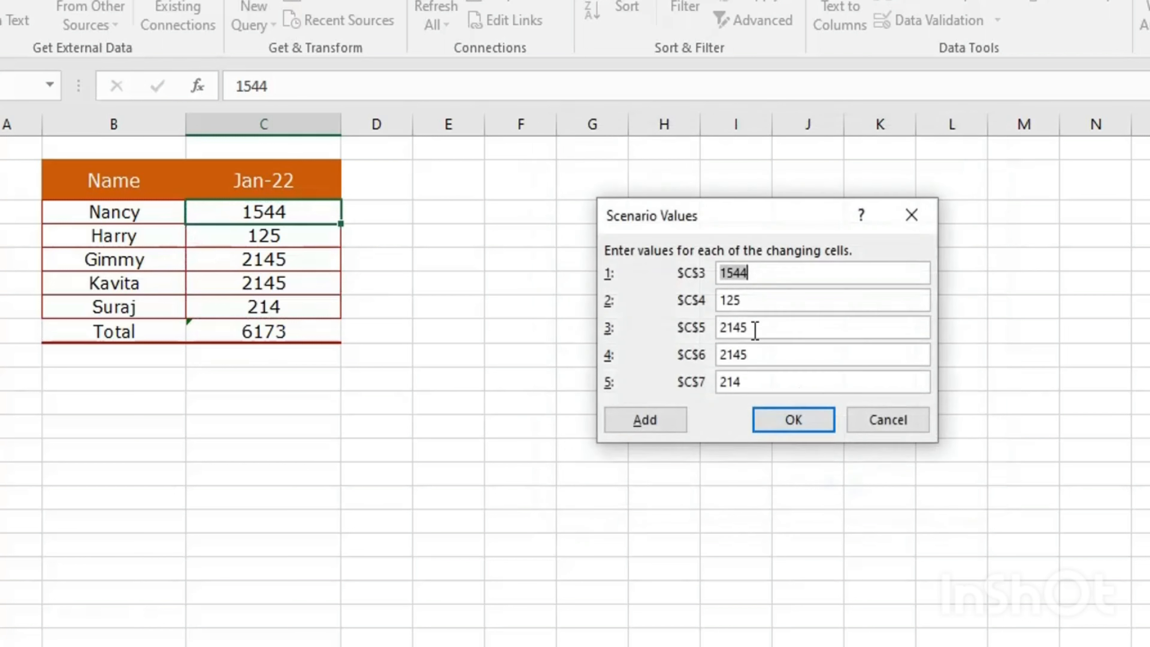
- Enter 1650*5%+1650 as the Feb-22 scenario value for C3
type("1650")
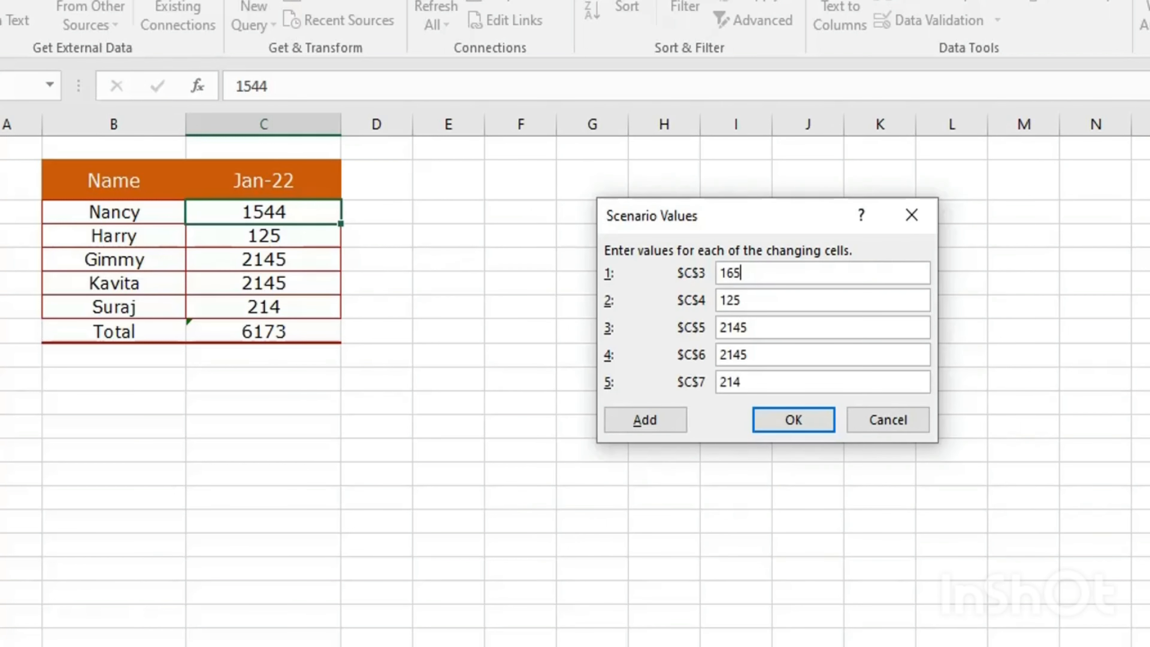
key("Tab")
left_click_drag(750, 274, 709, 272)
left_click(764, 271)
type("%")
type("4")
key("BackSpace")
type("1650")
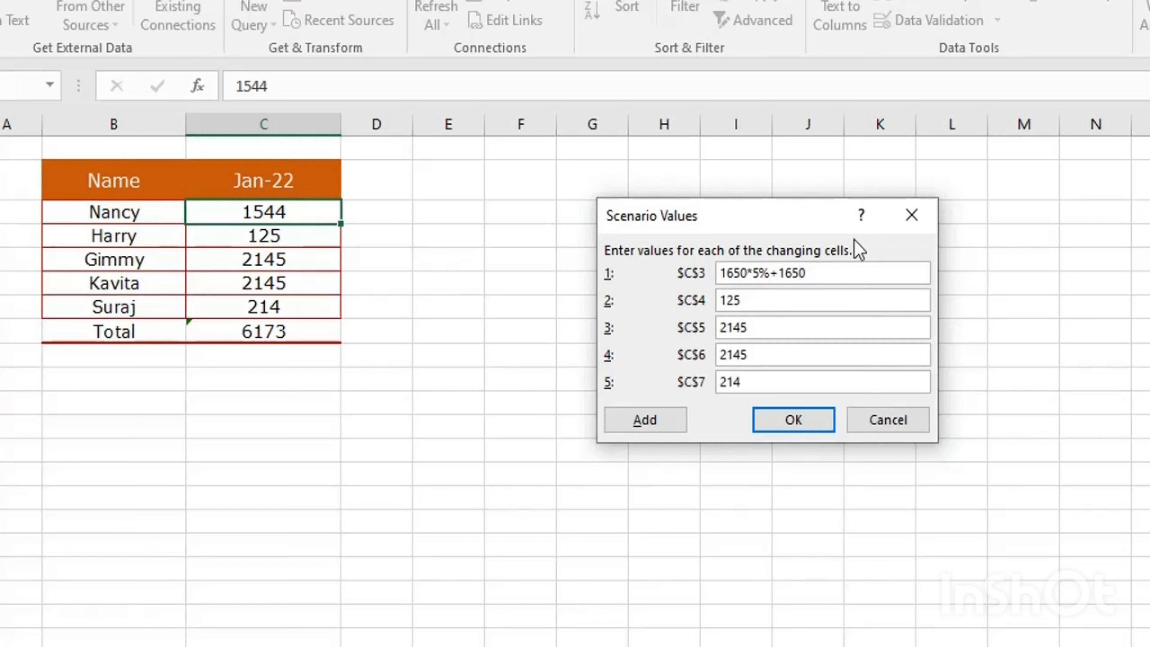
- Set the Feb-22 scenario values to 125*5%+125 for C4, 2145*5%+125 for C5 and C6, and 214*5%+125 for C7
left_click(767, 297)
type("*5%+125")
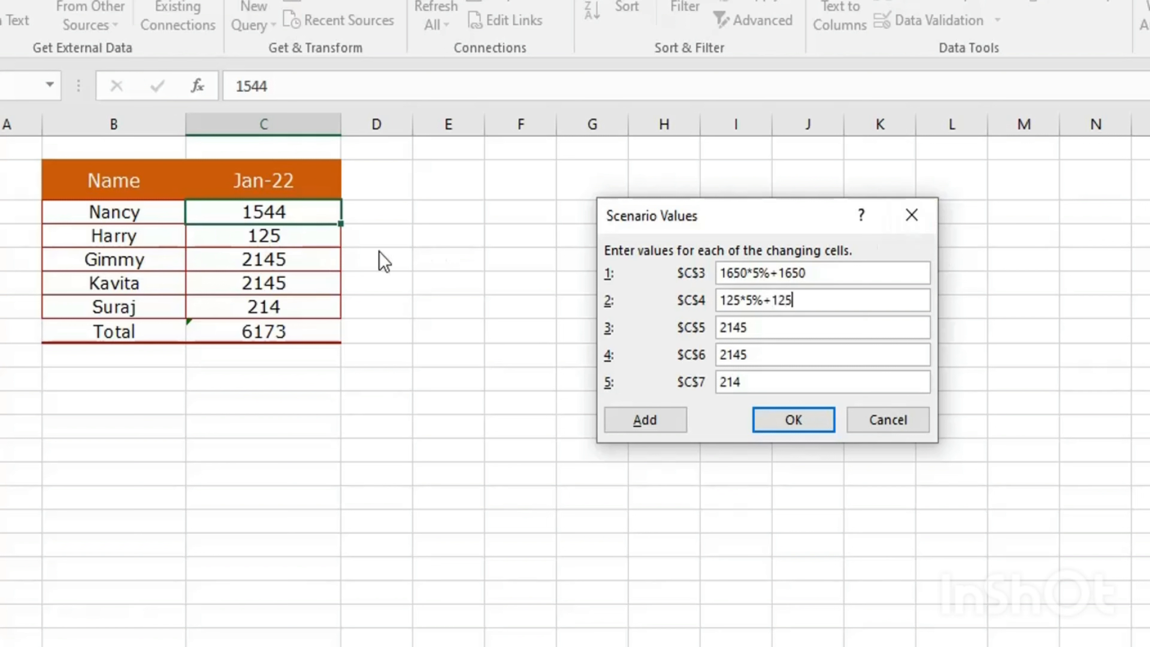
left_click(748, 327)
type("*5%+125")
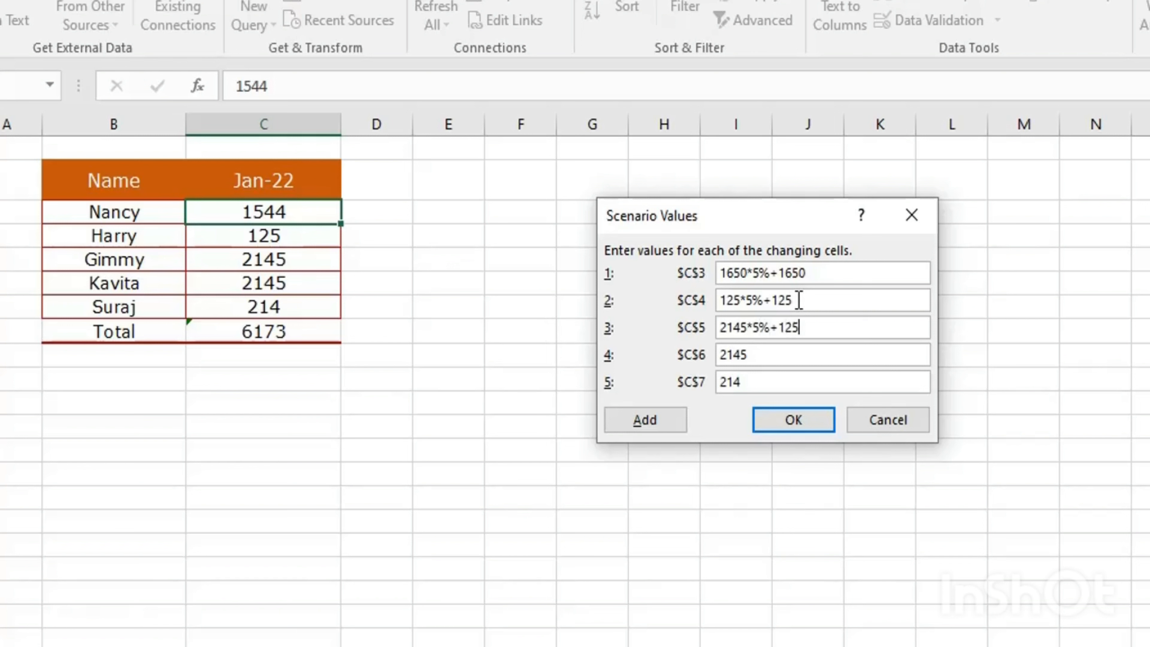
left_click(770, 358)
type("*5%+125")
left_click(775, 382)
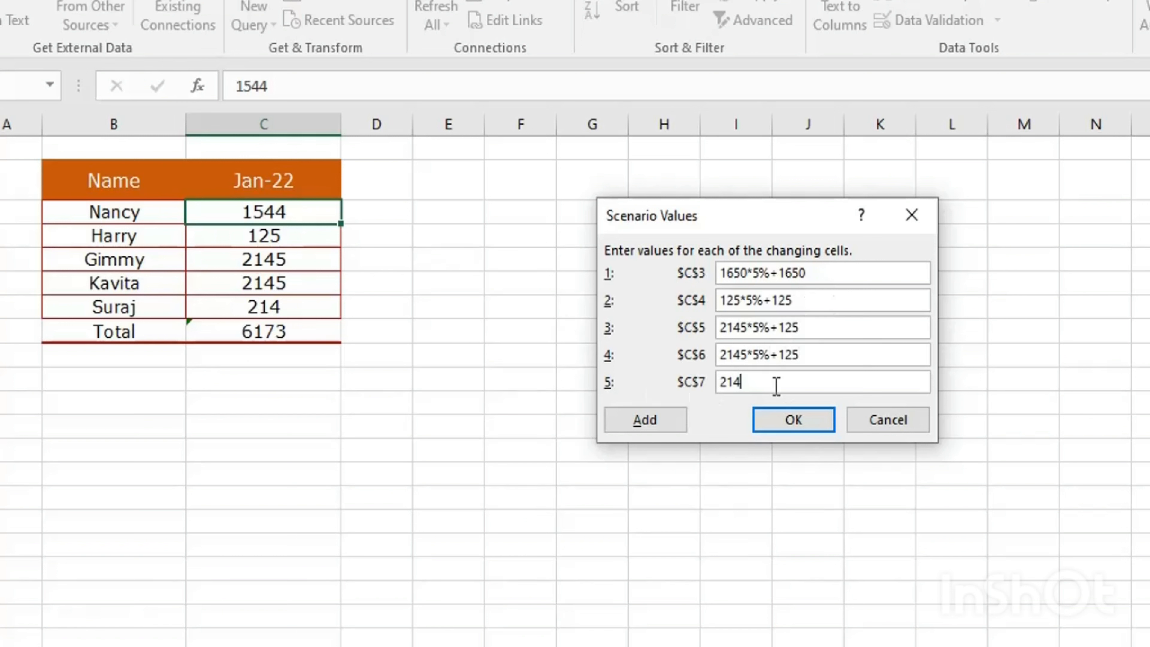
type("*5%+125")
left_click(791, 428)
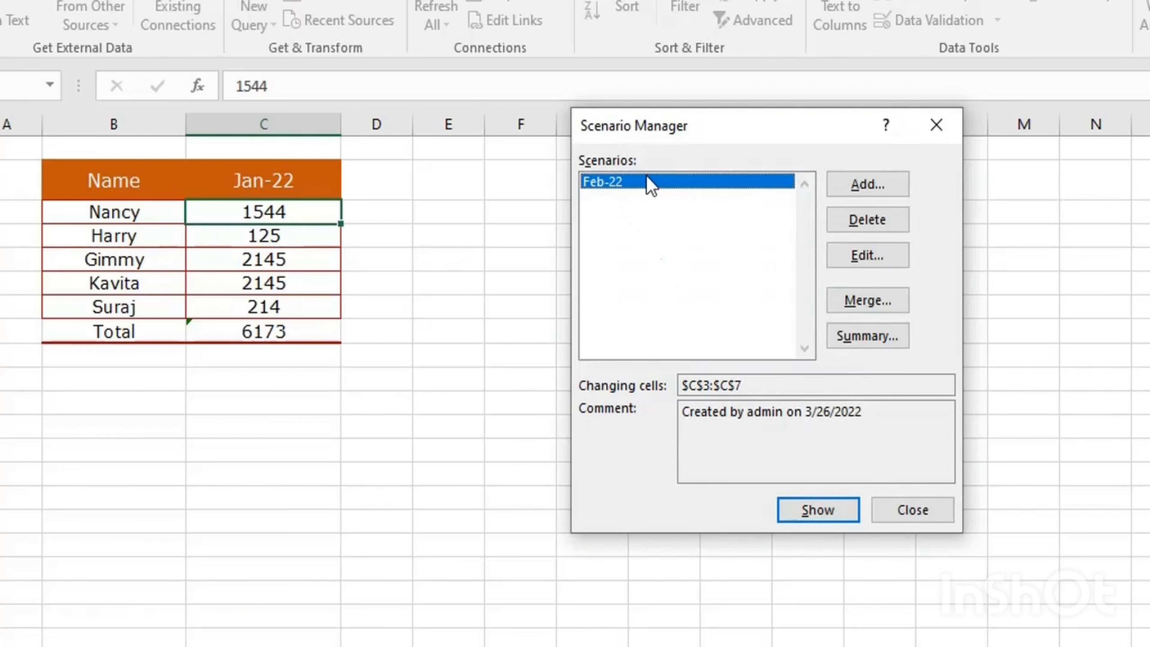
- Rename the Feb-22 scenario as Feb-22 - 5% and show it on the sheet
left_click(857, 264)
left_click(624, 202)
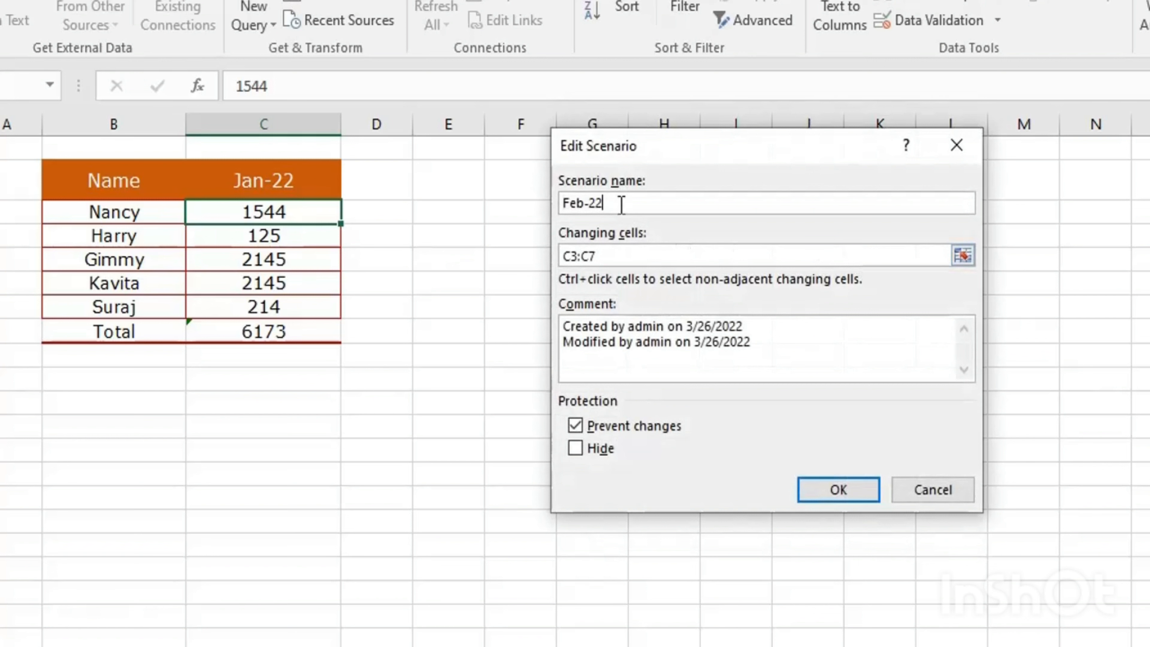
type("- 5%")
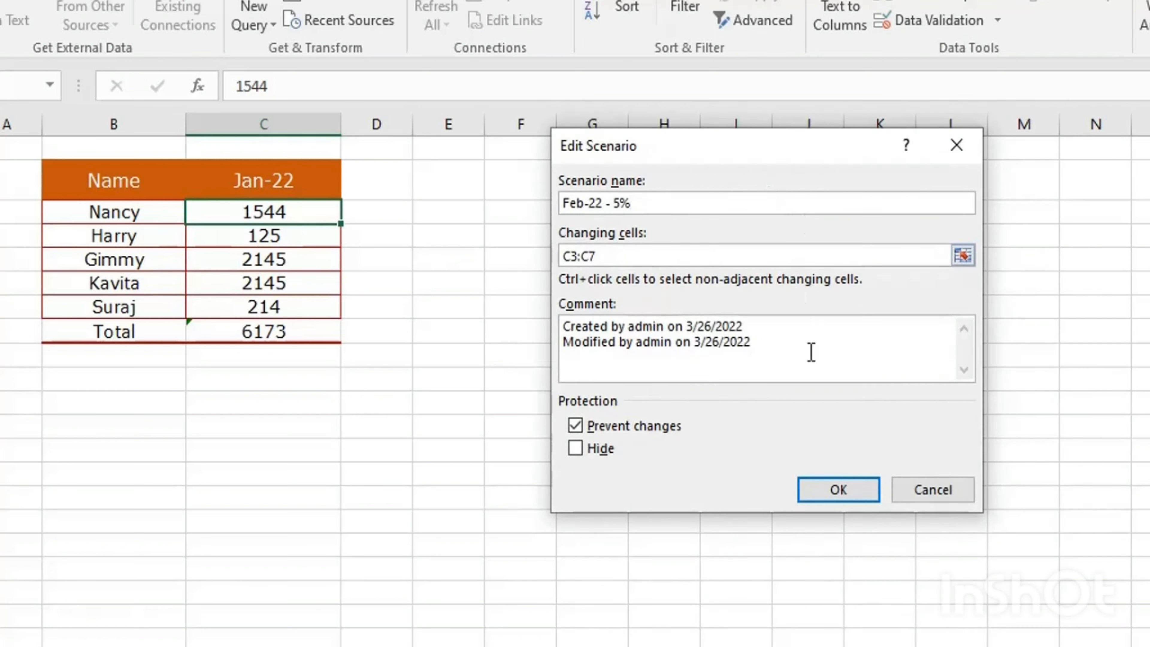
left_click(841, 492)
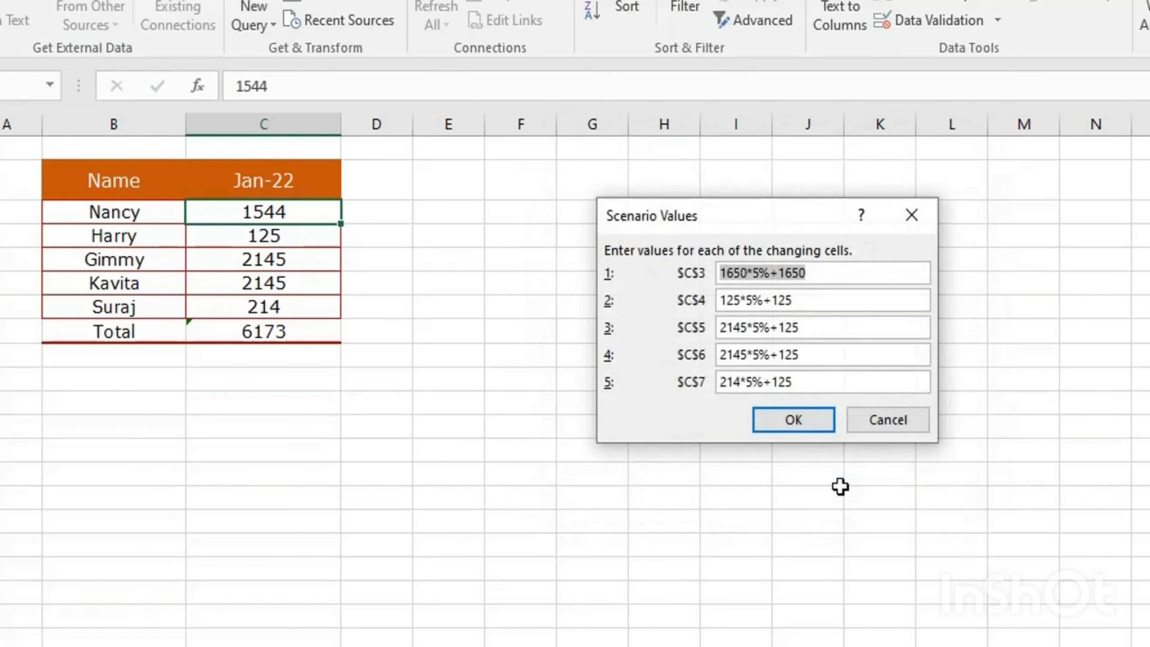
left_click(793, 418)
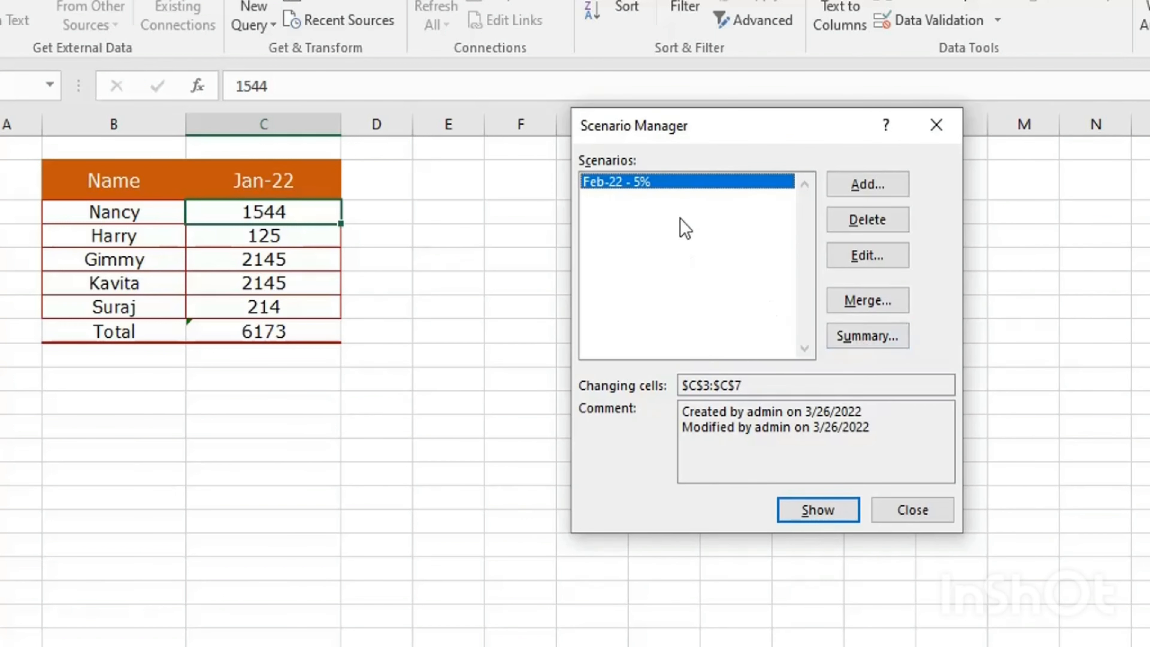
left_click(822, 512)
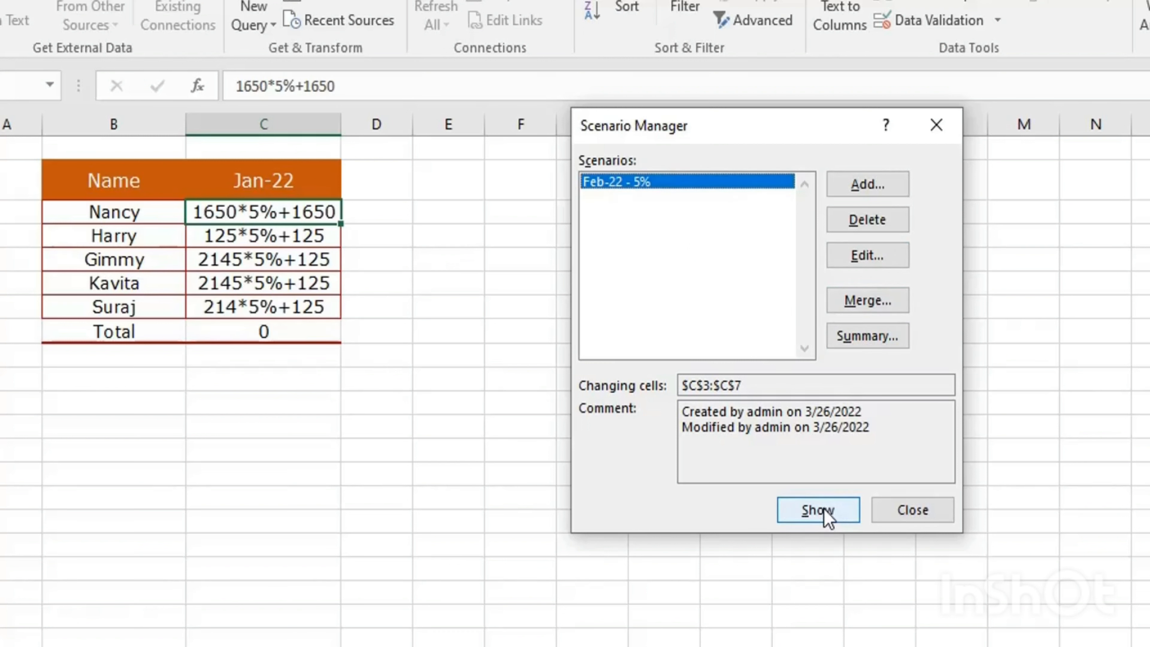
- Edit the Feb-22 - 5% scenario values so the C3 and C4 expressions begin with an equals sign
left_click(878, 257)
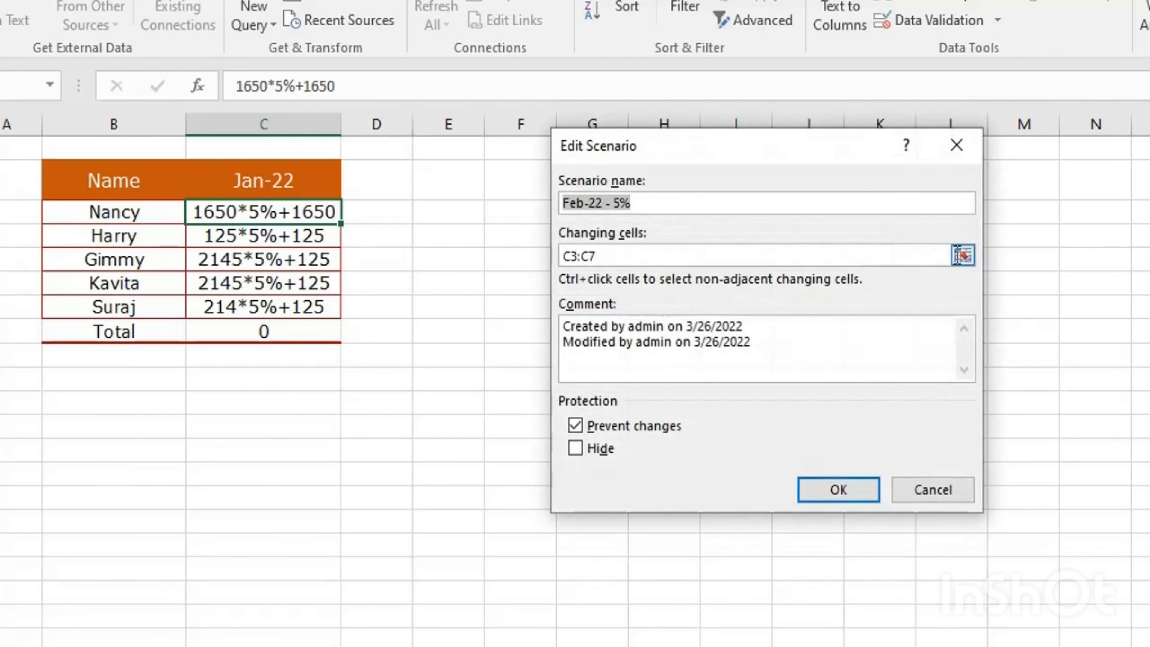
left_click(962, 256)
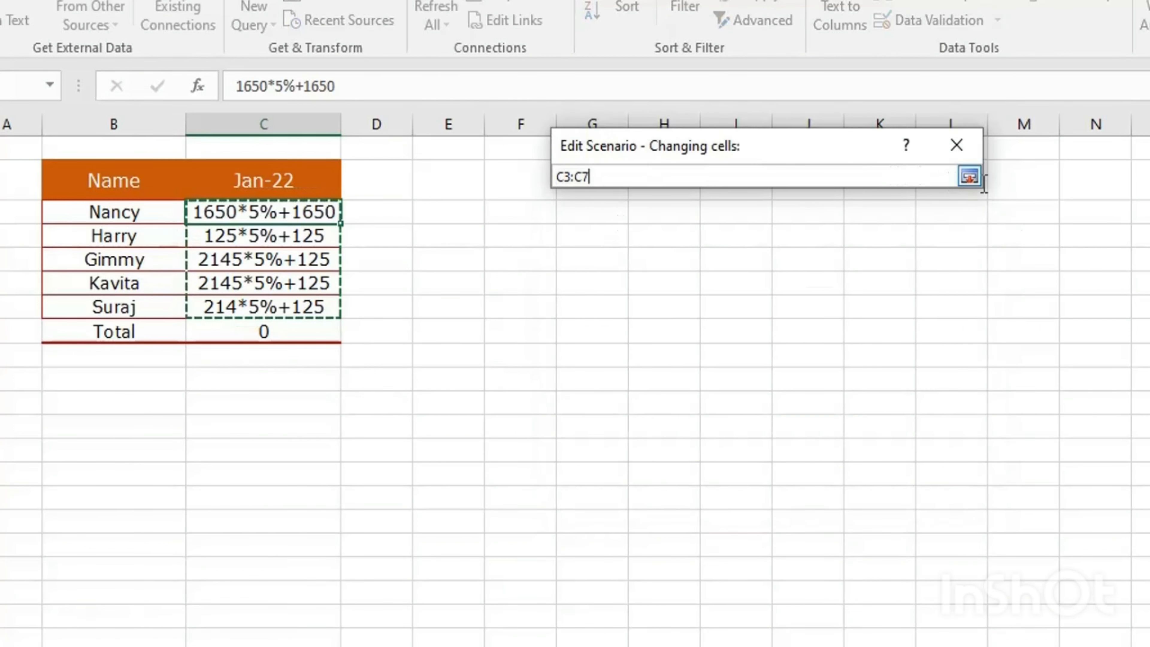
left_click(975, 180)
left_click(835, 502)
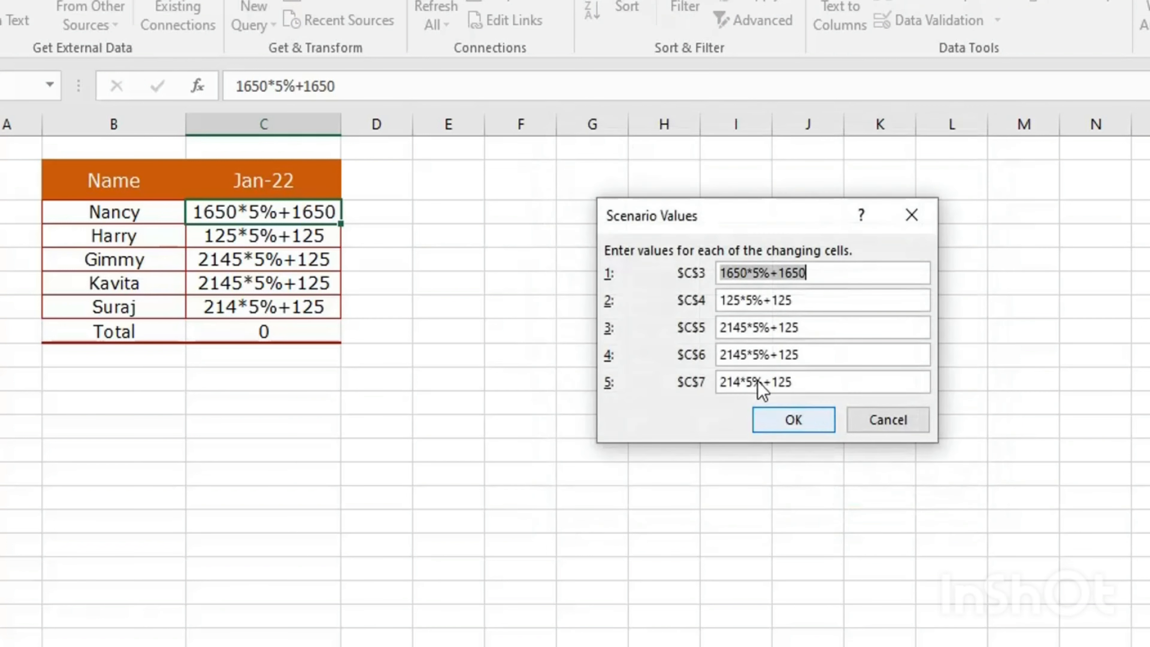
left_click(720, 273)
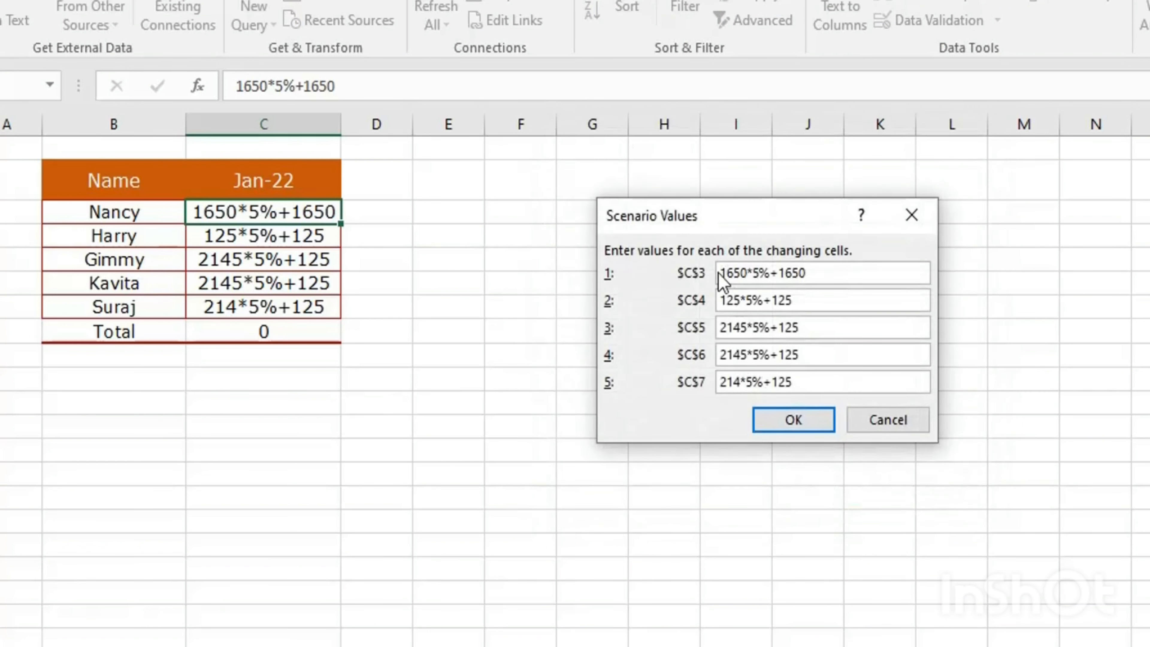
type("=")
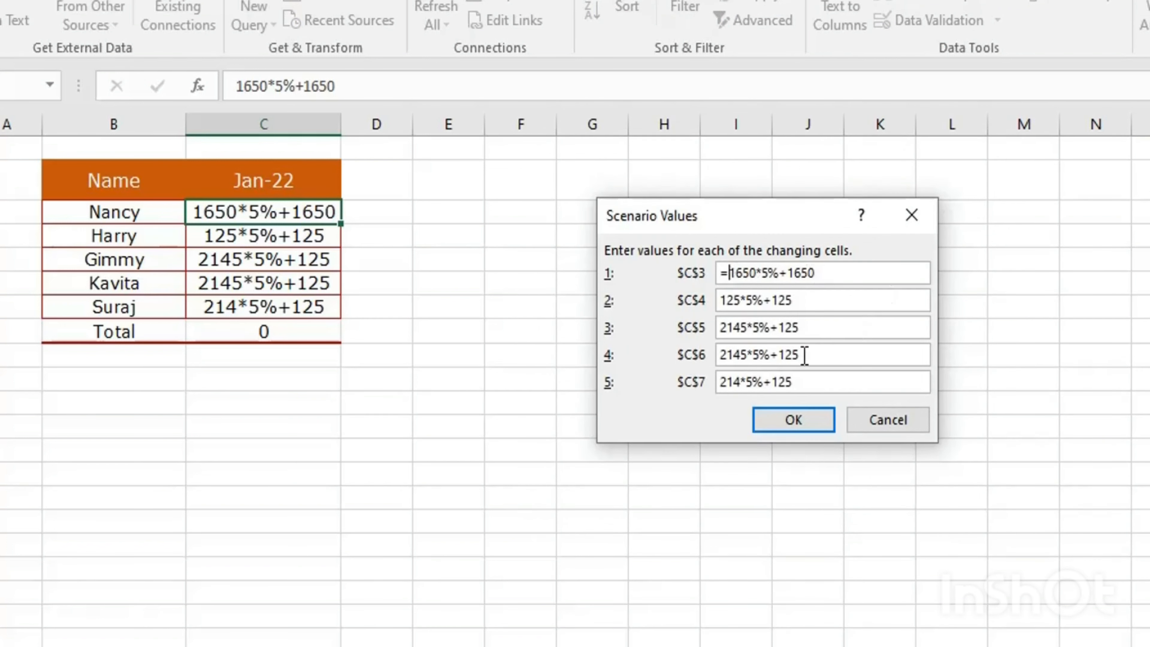
left_click(720, 299)
type("=")
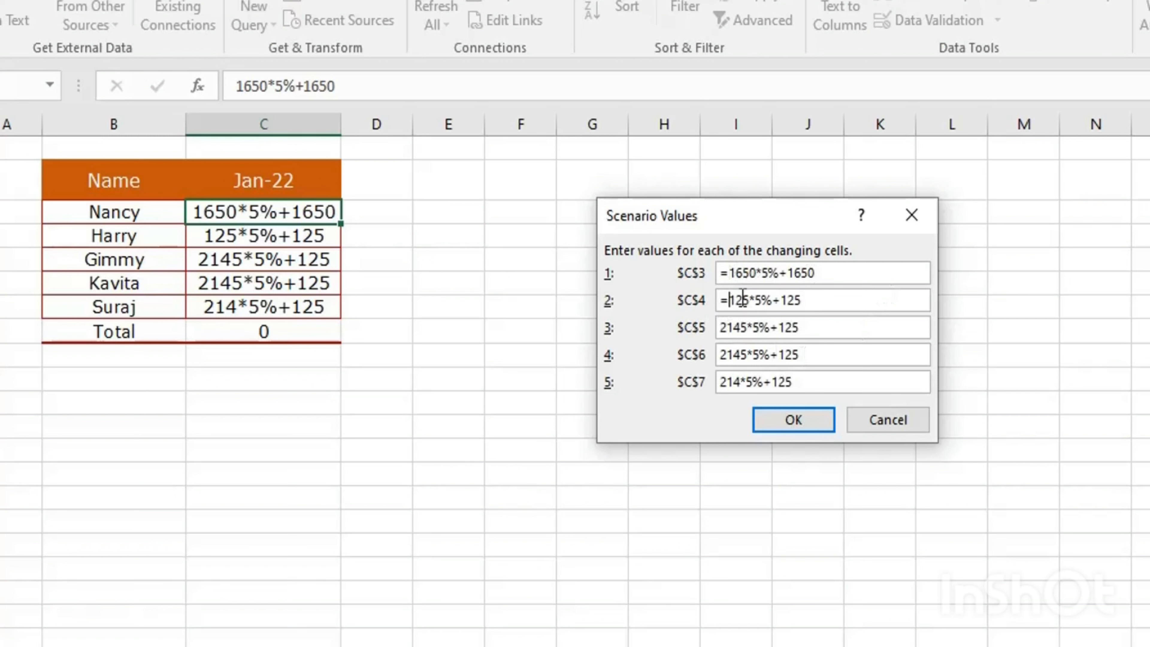
- Put an equals sign before the C5, C6 and C7 scenario expressions, and show the Feb-22 - 5% scenario on the sheet
left_click(721, 327)
type("=")
left_click(721, 354)
type("=")
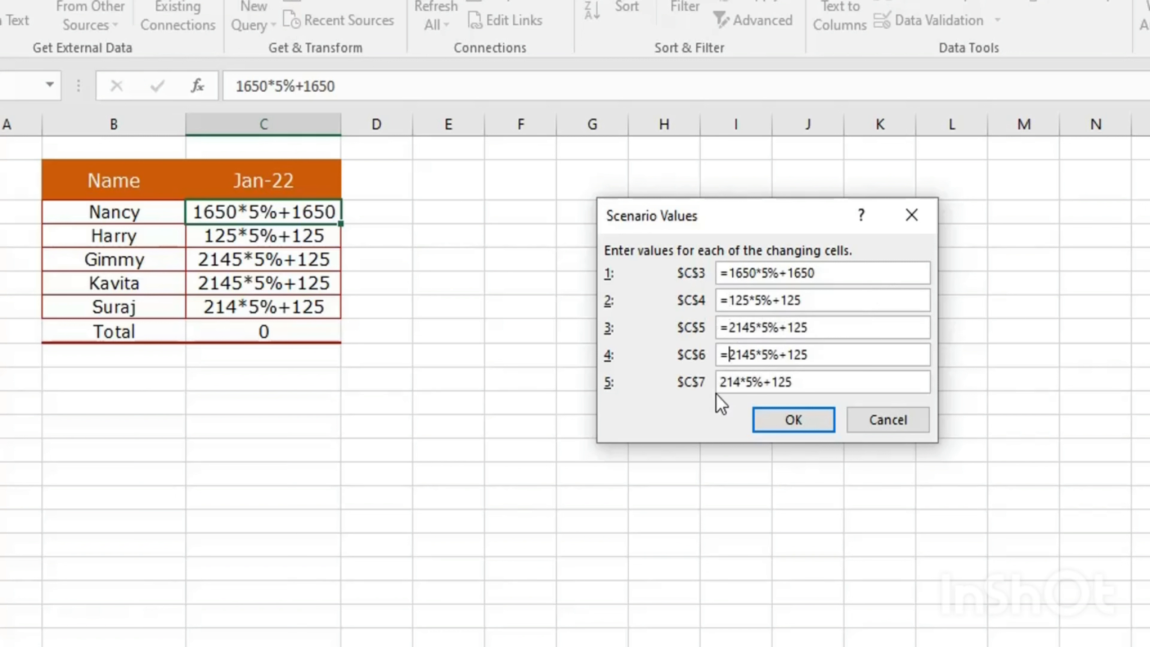
left_click(720, 381)
type("=")
left_click(790, 423)
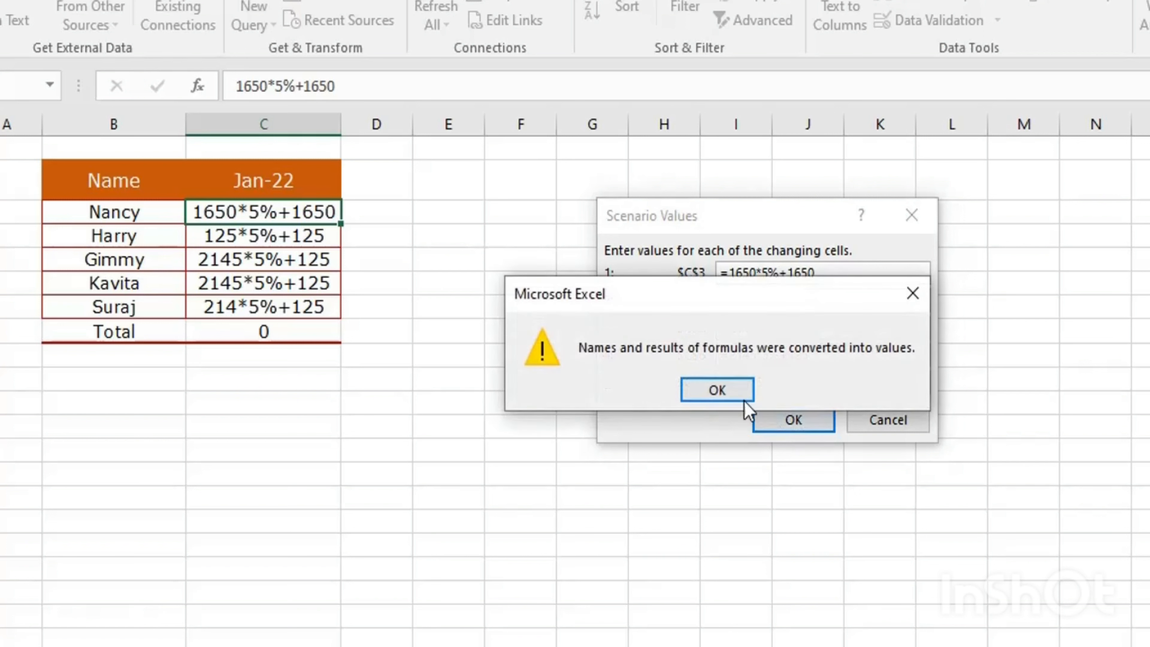
left_click(730, 389)
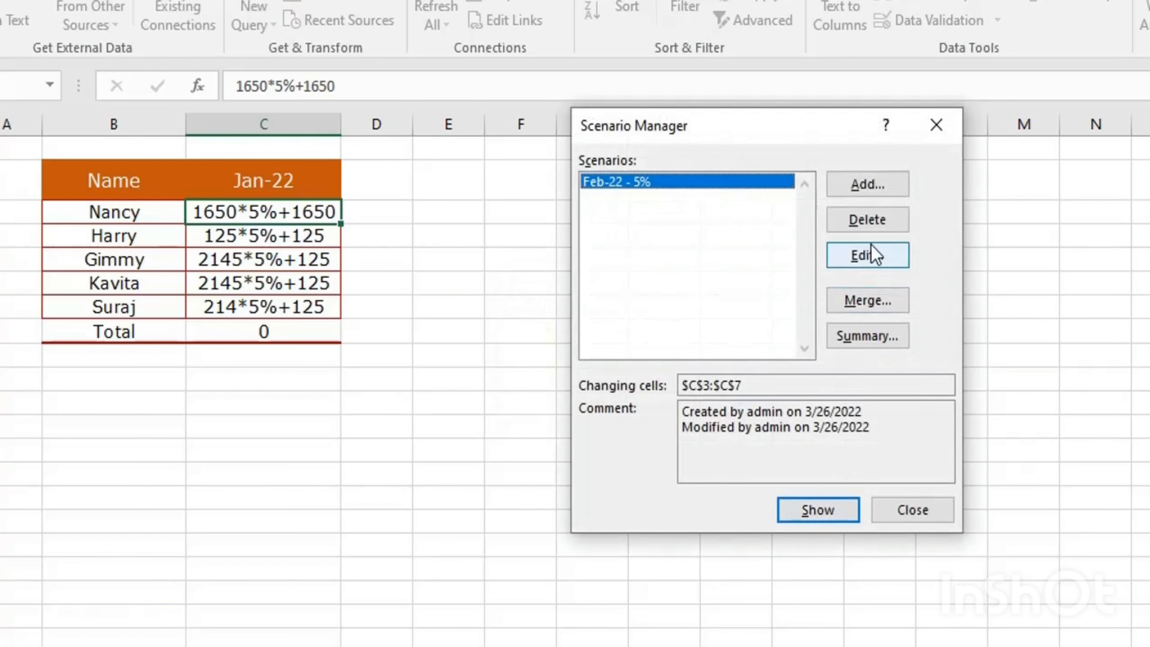
left_click(813, 515)
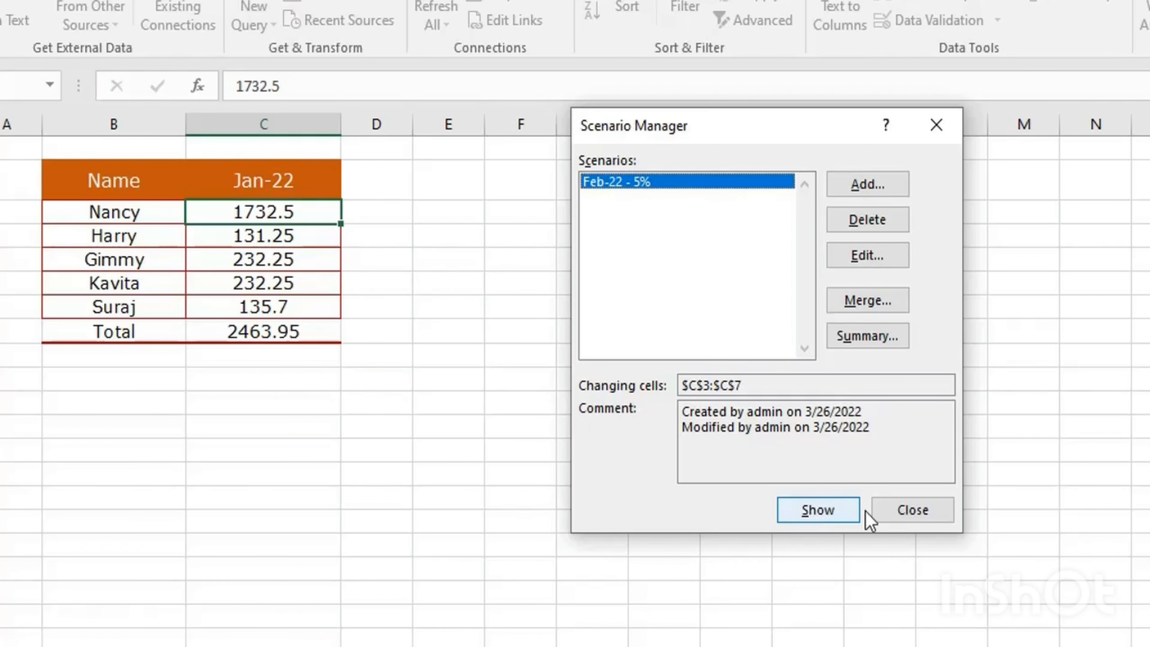
left_click(894, 514)
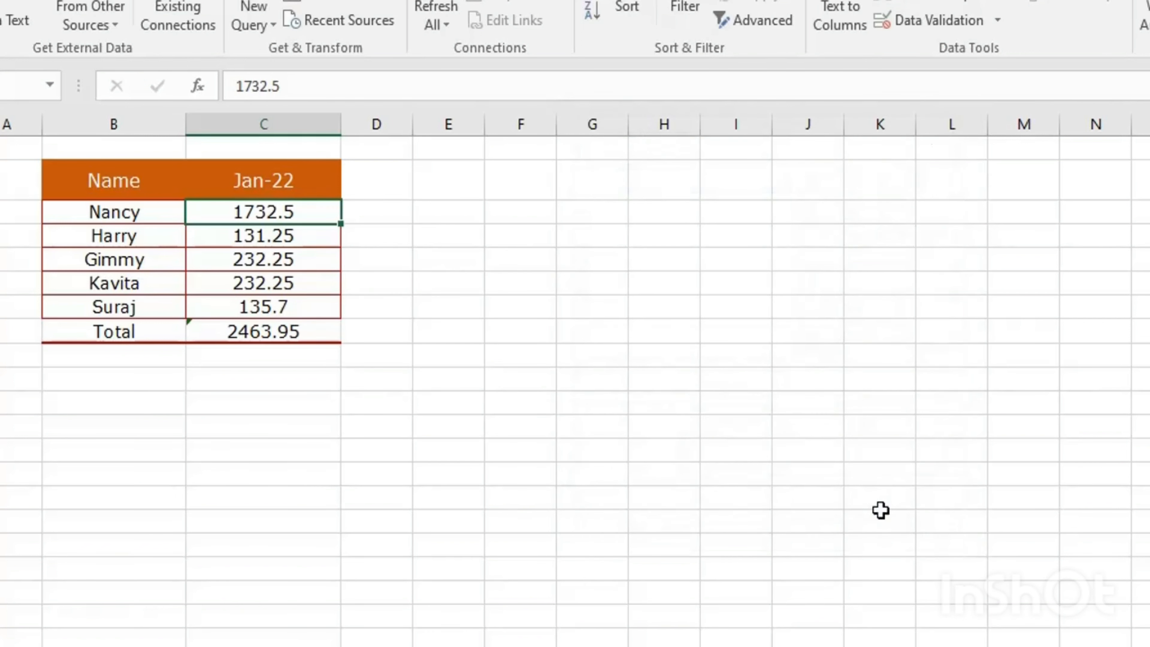
- Add a second scenario named Mar-10% with C3:C7 as its changing cells
left_click(1146, 19)
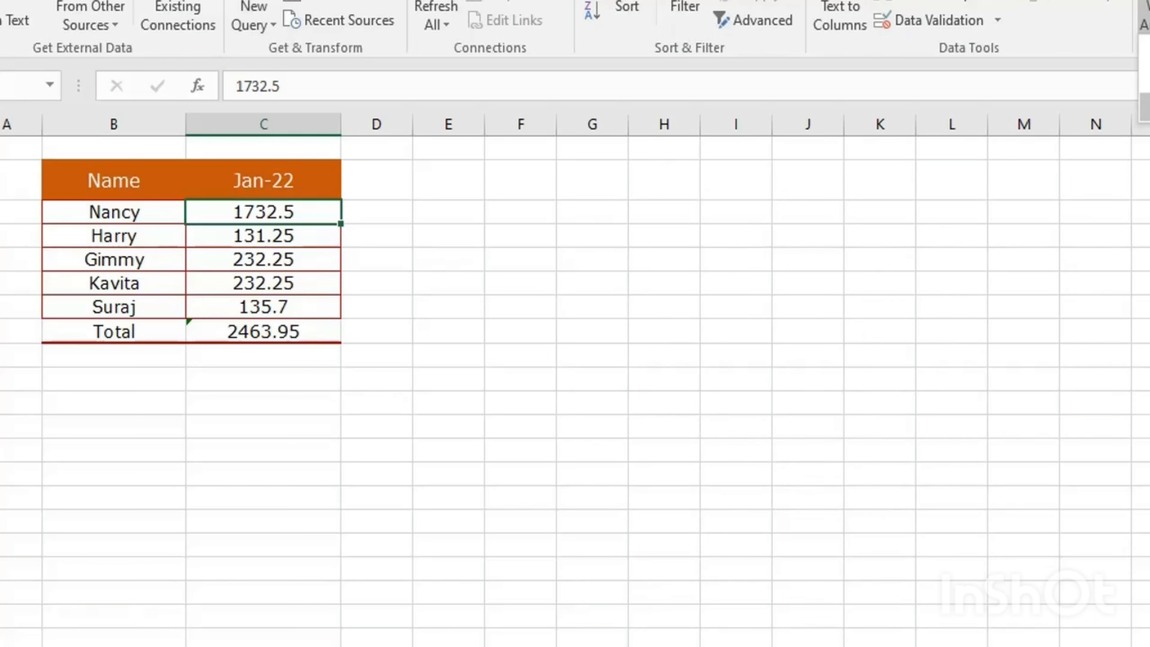
left_click(1146, 49)
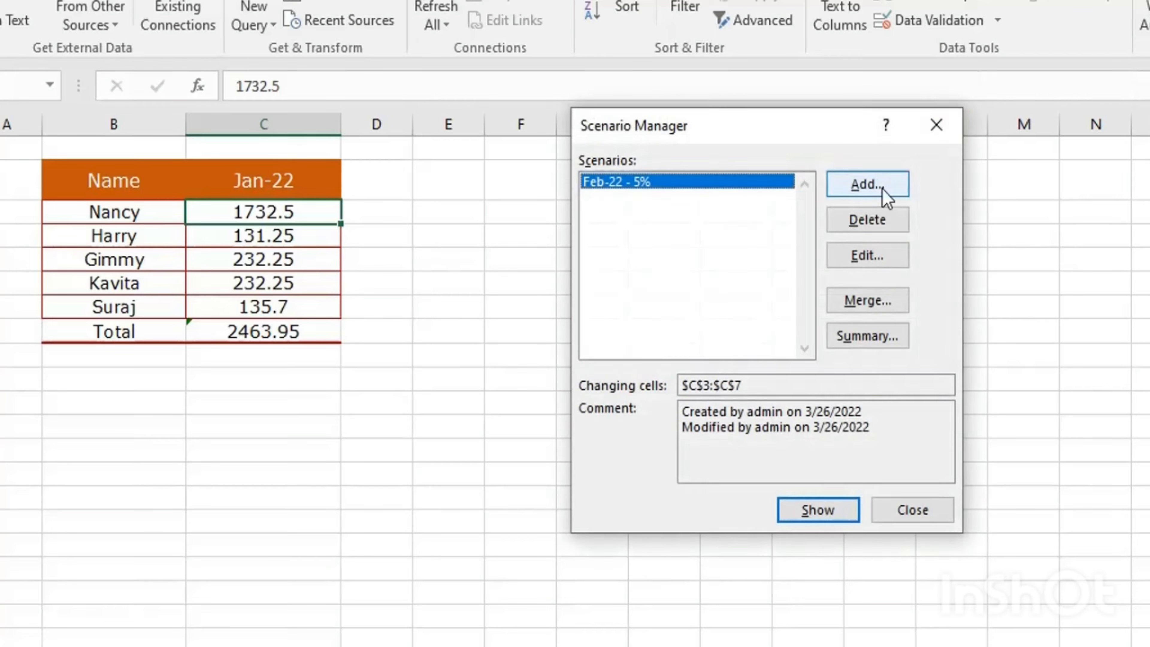
left_click(883, 193)
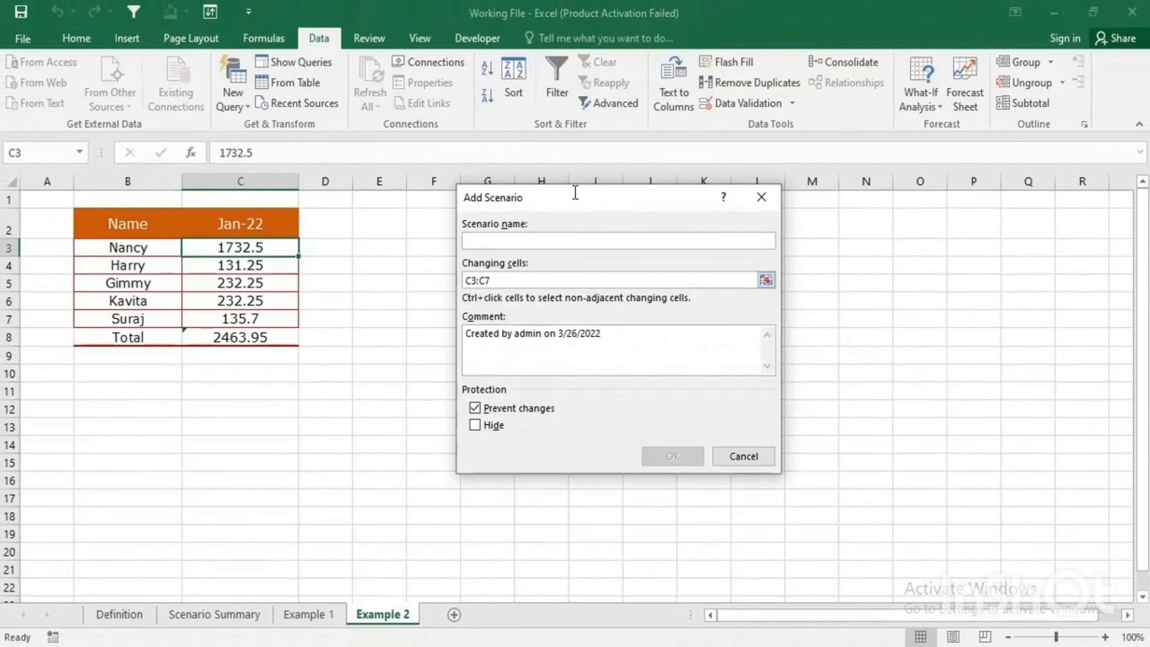
type("Mar-10")
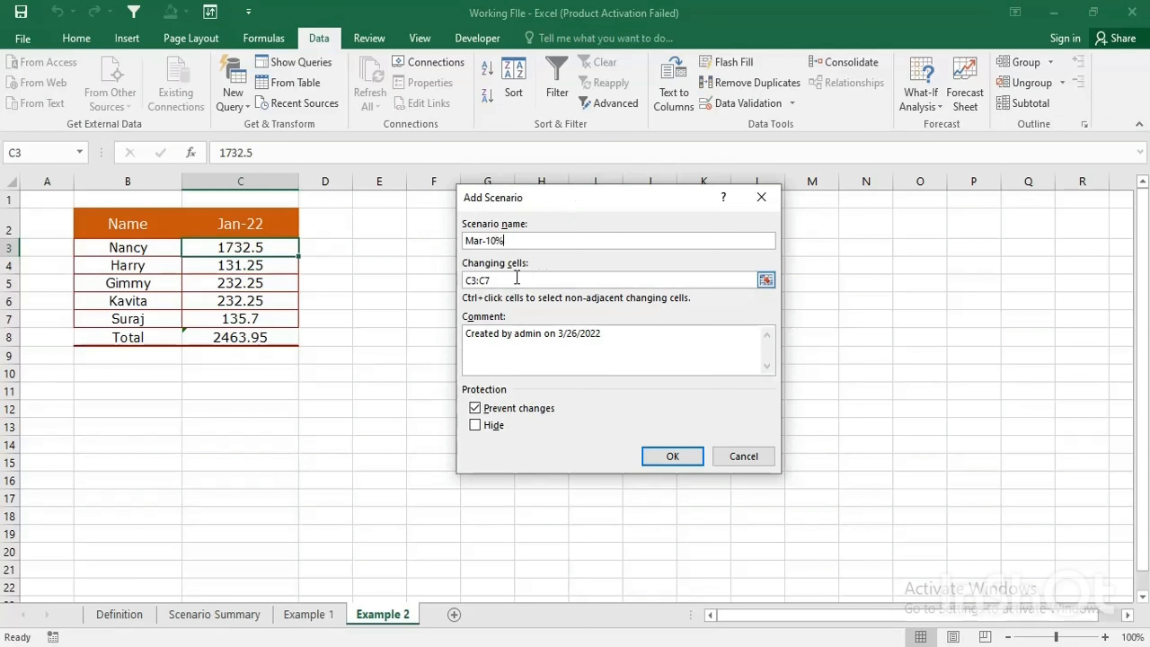
left_click(765, 280)
left_click(771, 221)
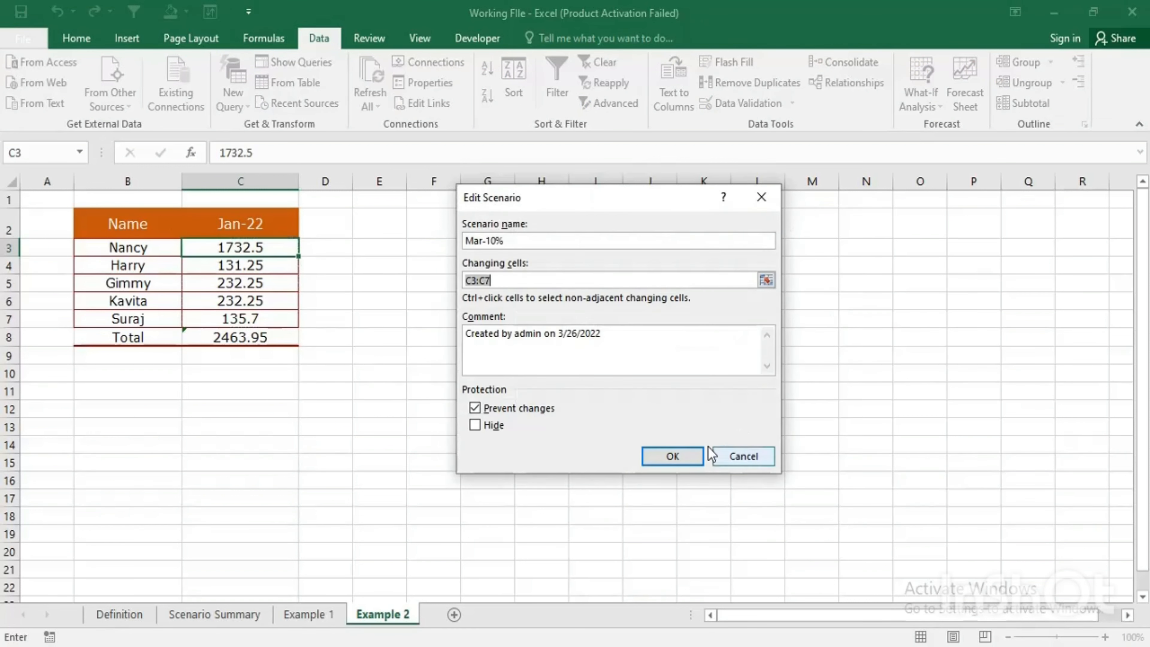
left_click(673, 455)
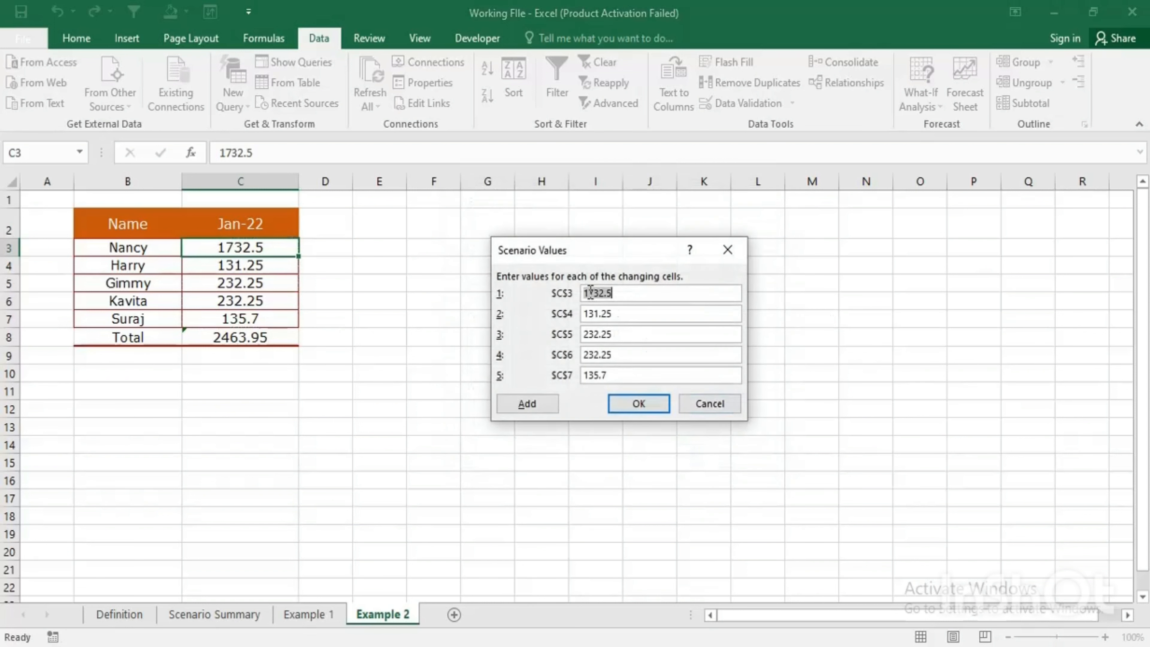
- Set the Mar-10% scenario value for C3 to =1732.5*10%+1732.5
key("Home")
type("=")
left_click(645, 291)
type("*10%+")
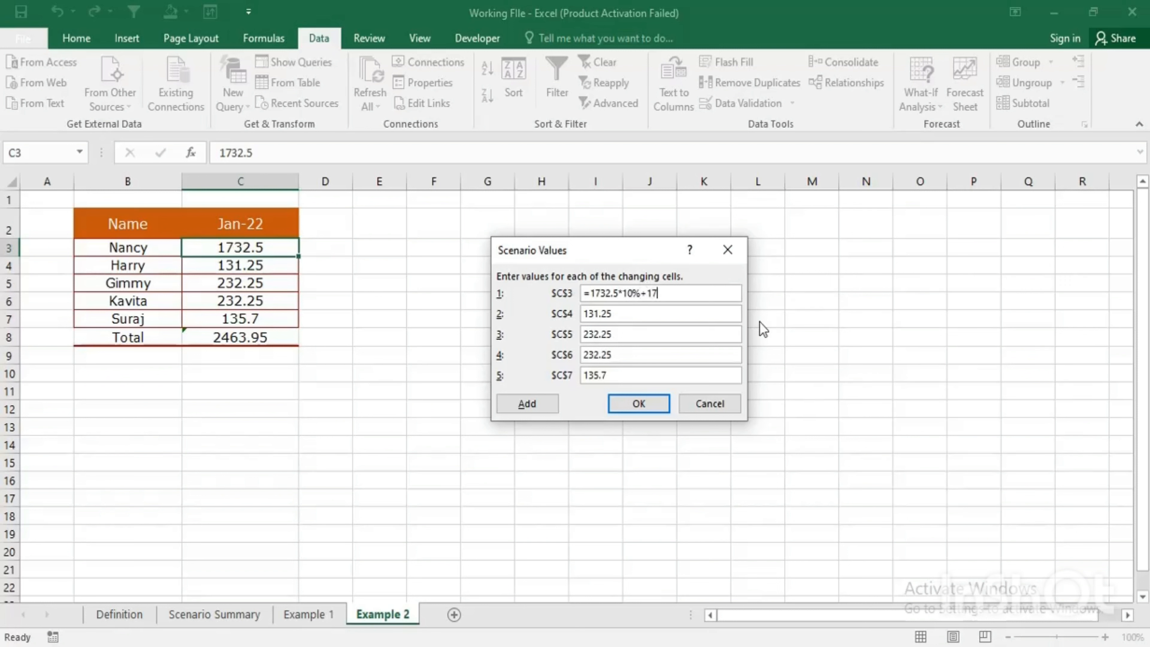
type("1732.5")
- Set the Mar-10% scenario value for C4 to =131.25*10%+131.25
left_click(632, 317)
double_click(632, 317)
key("ctrl+c")
left_click(634, 316)
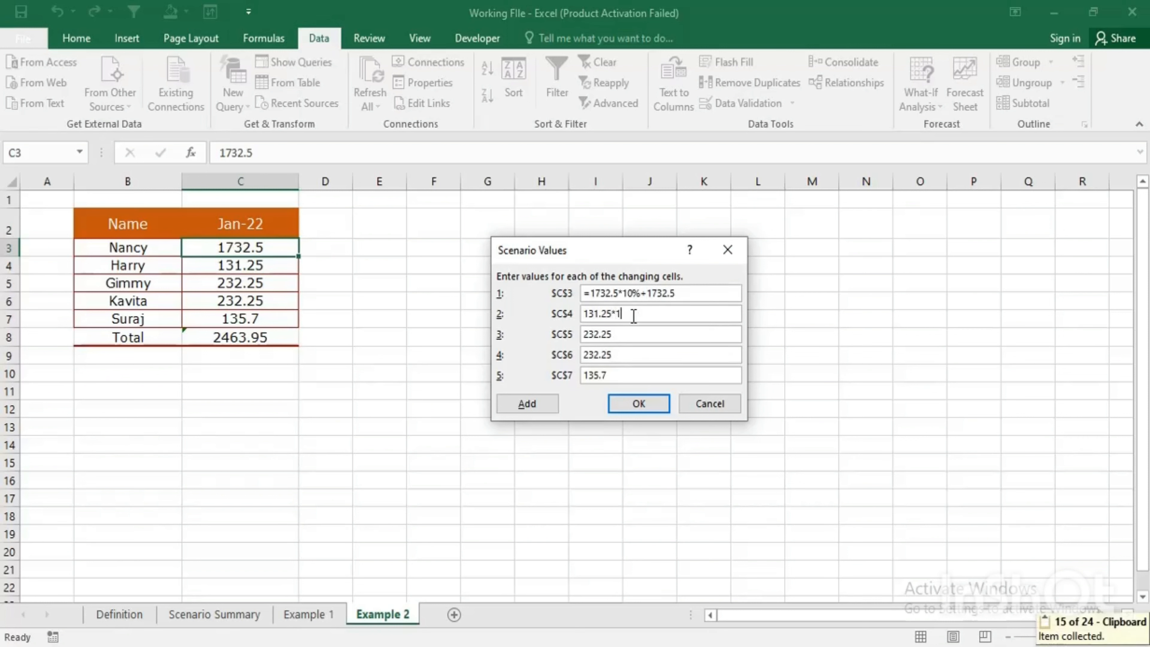
type("*10%+")
key("ctrl+v")
left_click(584, 314)
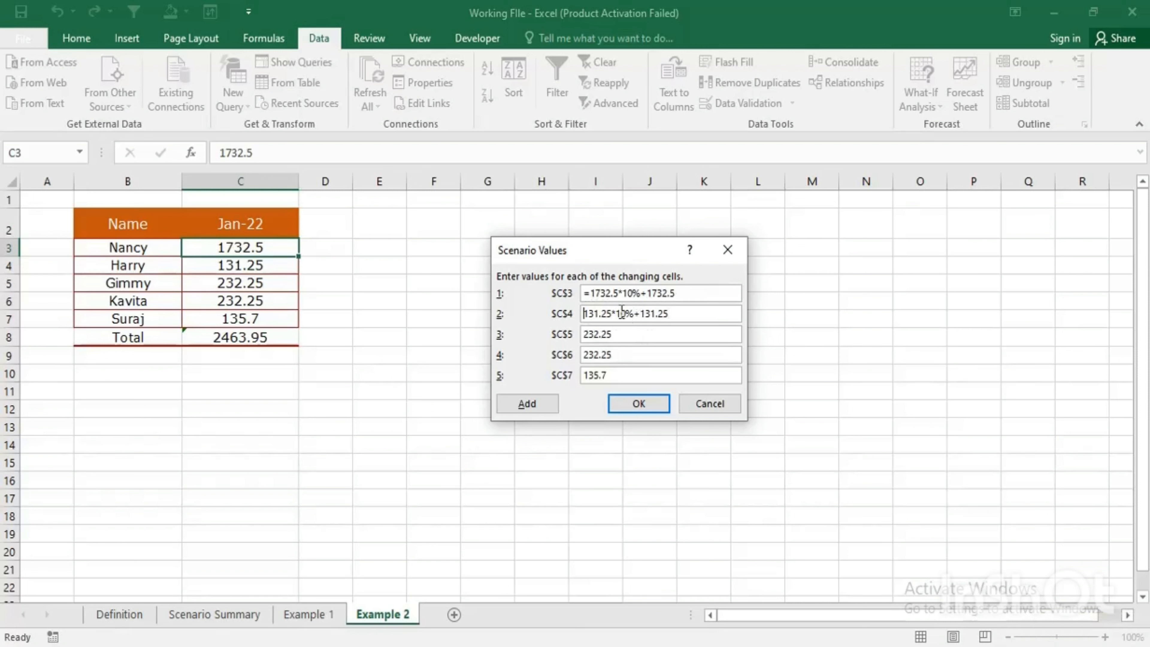
type("=")
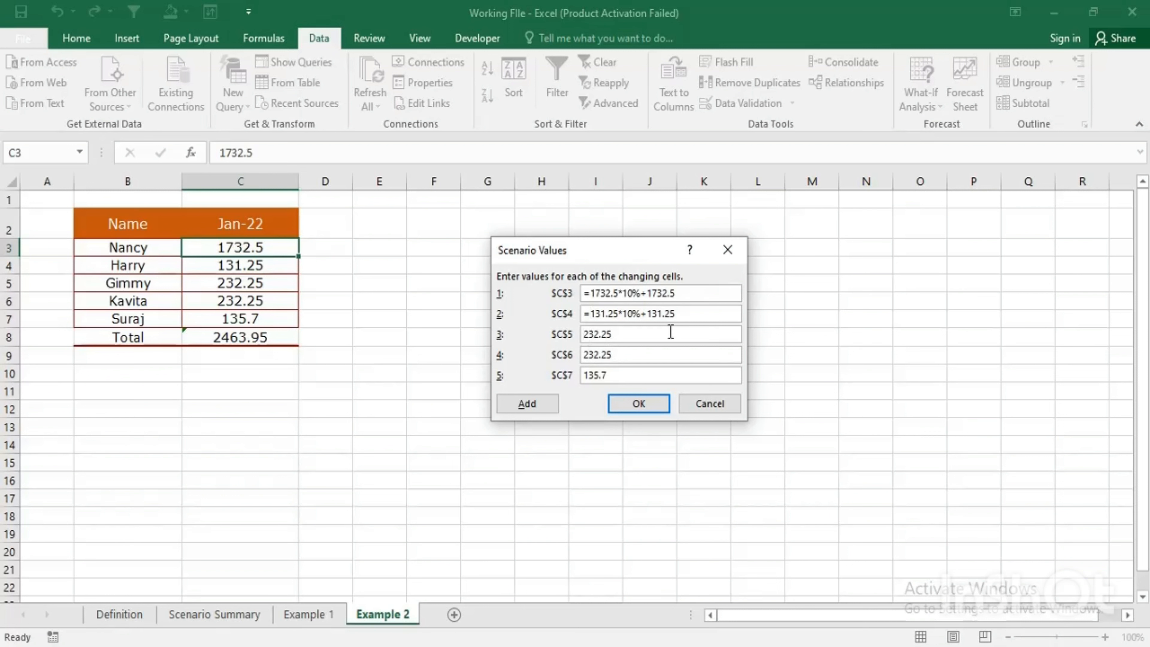
- Set the Mar-10% scenario values for C5 and C6 to =232.25*10%+232.25 each
type("=")
left_click(634, 336)
type("*10%+232.25")
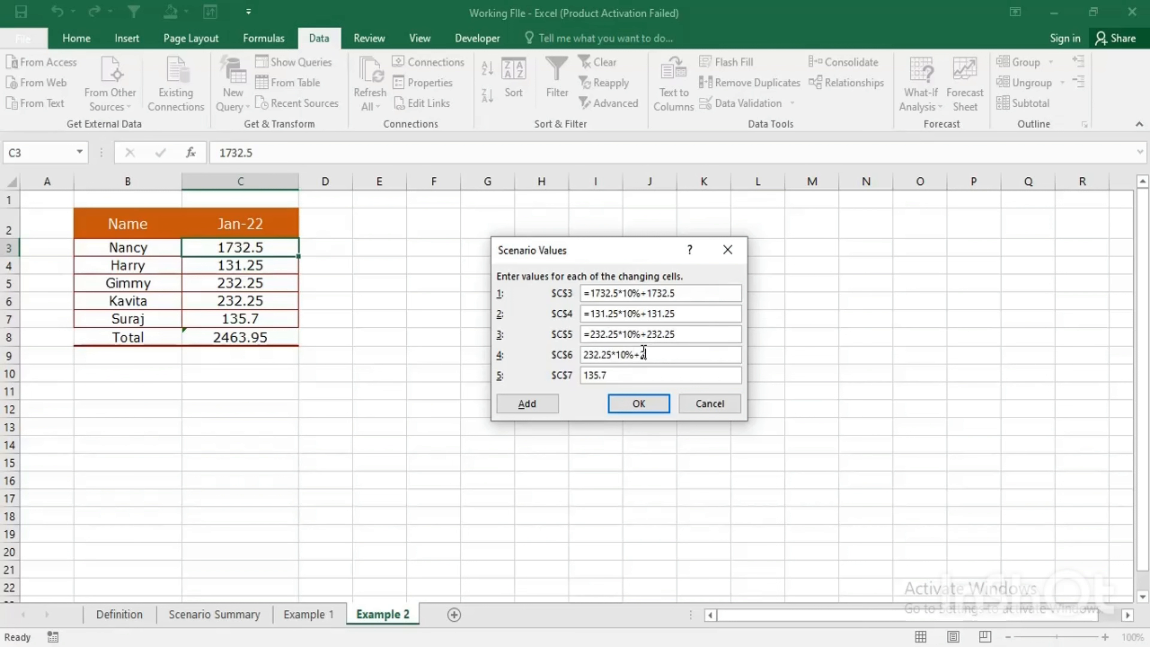
type("5")
left_click(585, 354)
type("=")
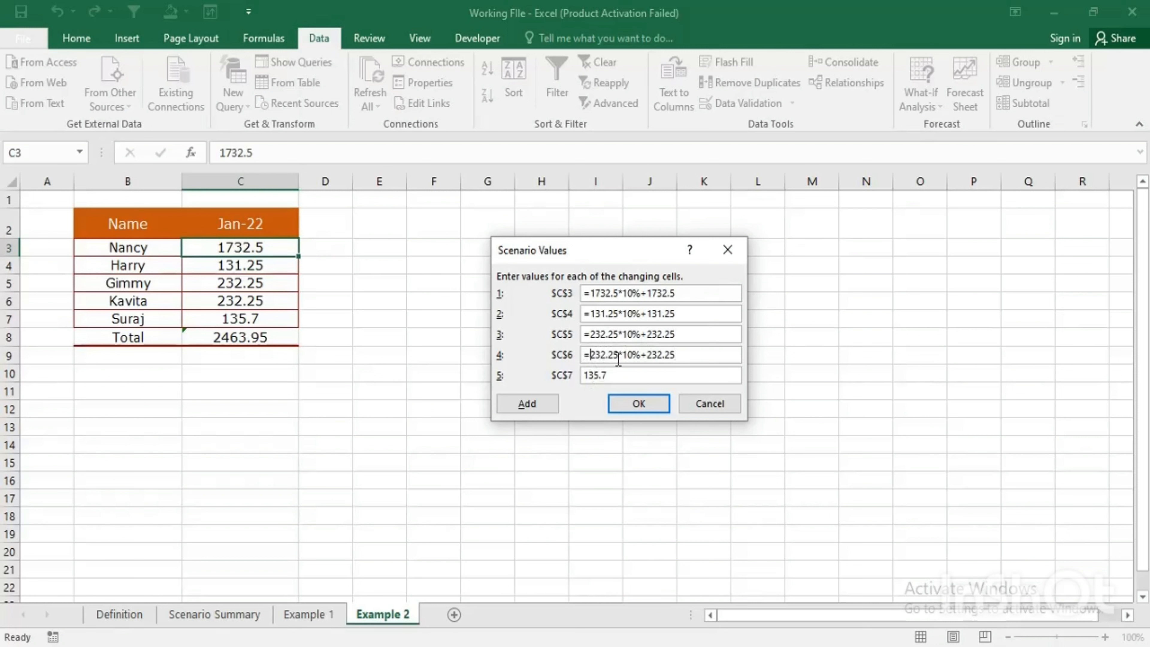
- Set the Mar-10% scenario value for C7 to =135.7*10%+135.7, and save the scenario
left_click(583, 376)
type("=135.7*10%+135.7")
left_click(654, 402)
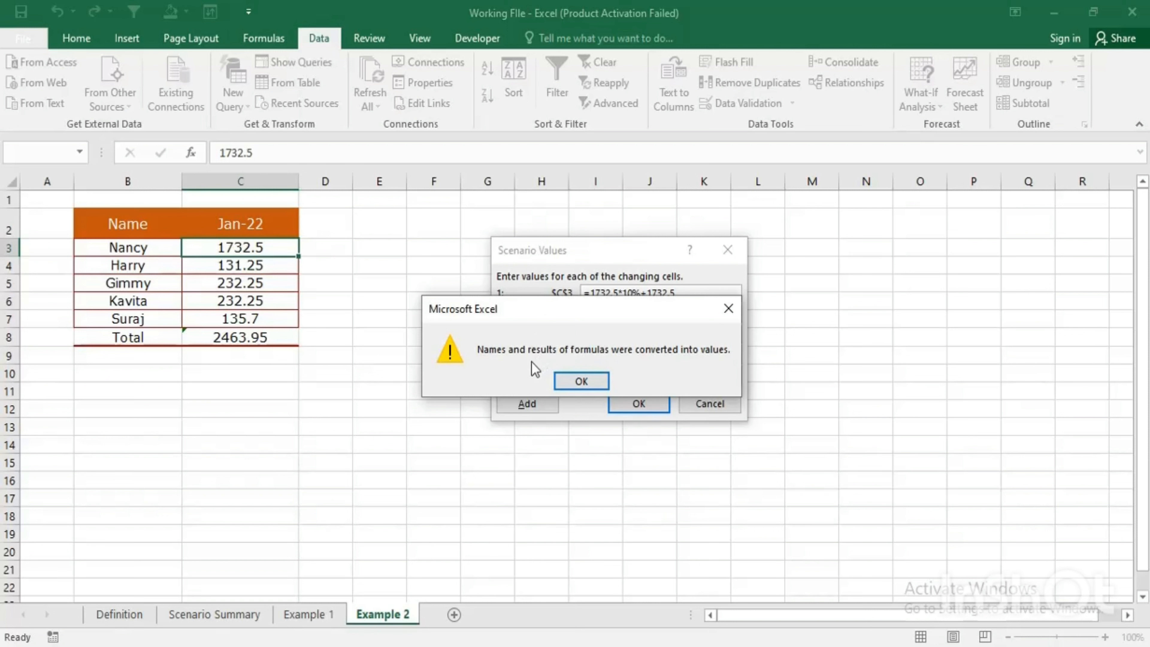
left_click(582, 382)
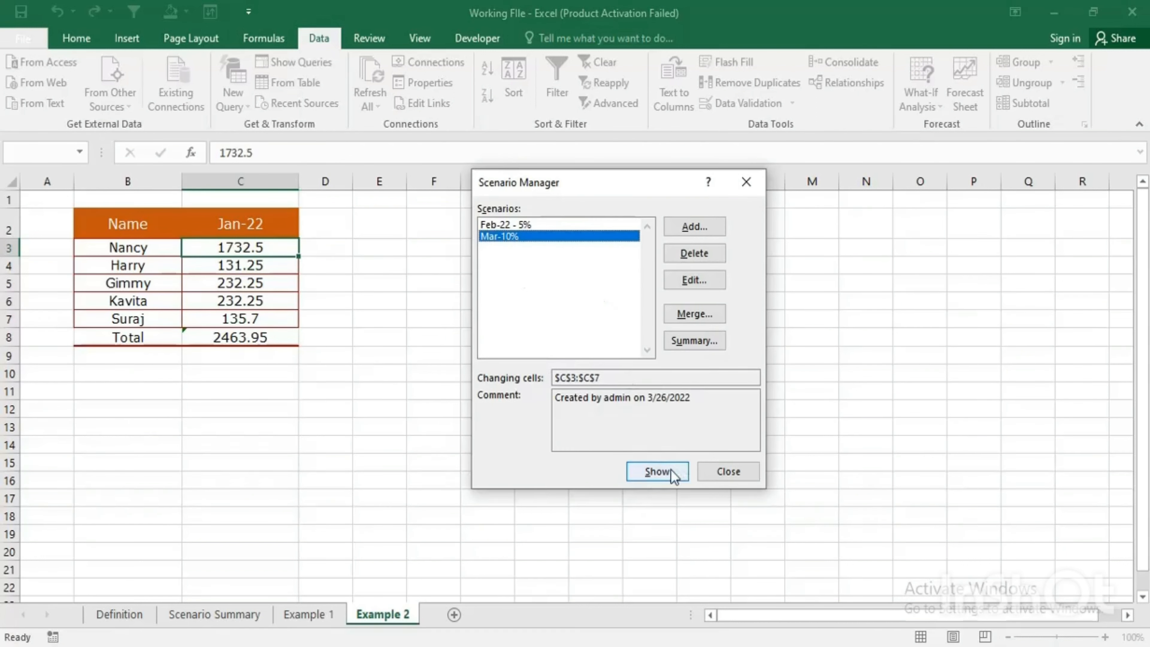
left_click(729, 471)
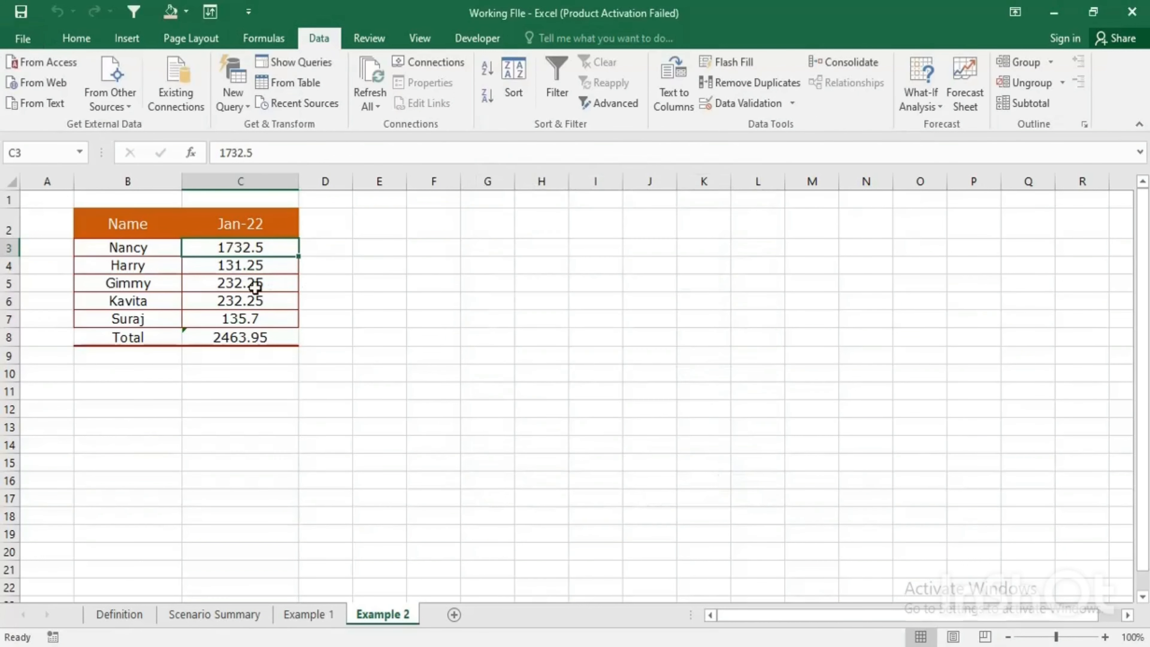
- Reopen the Scenario Manager and show the Mar-10% scenario on the sheet
left_click(935, 101)
left_click(937, 129)
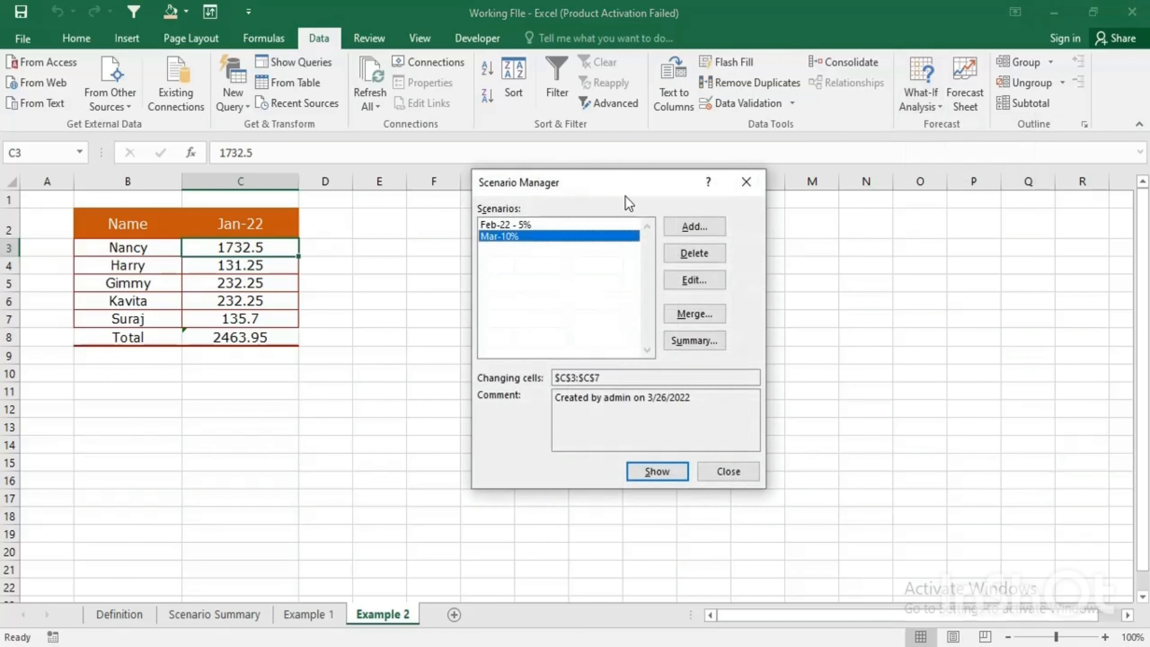
left_click(514, 224)
left_click(548, 236)
left_click(668, 475)
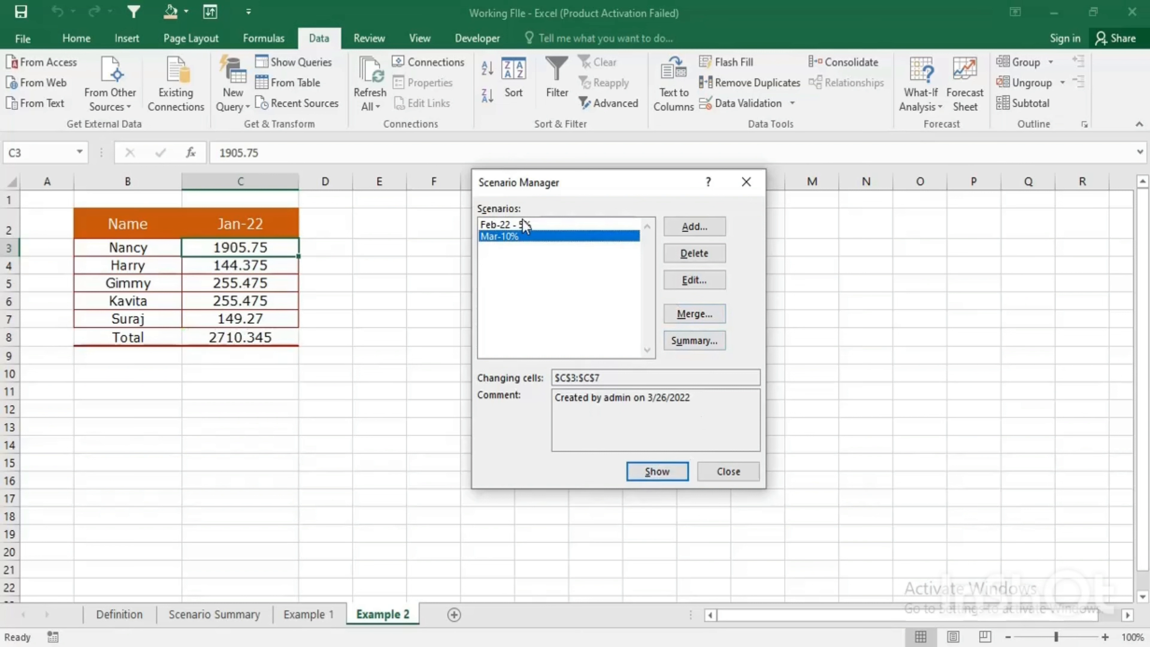
- Create a scenario PivotTable report with C8 as the result cell
left_click(520, 227)
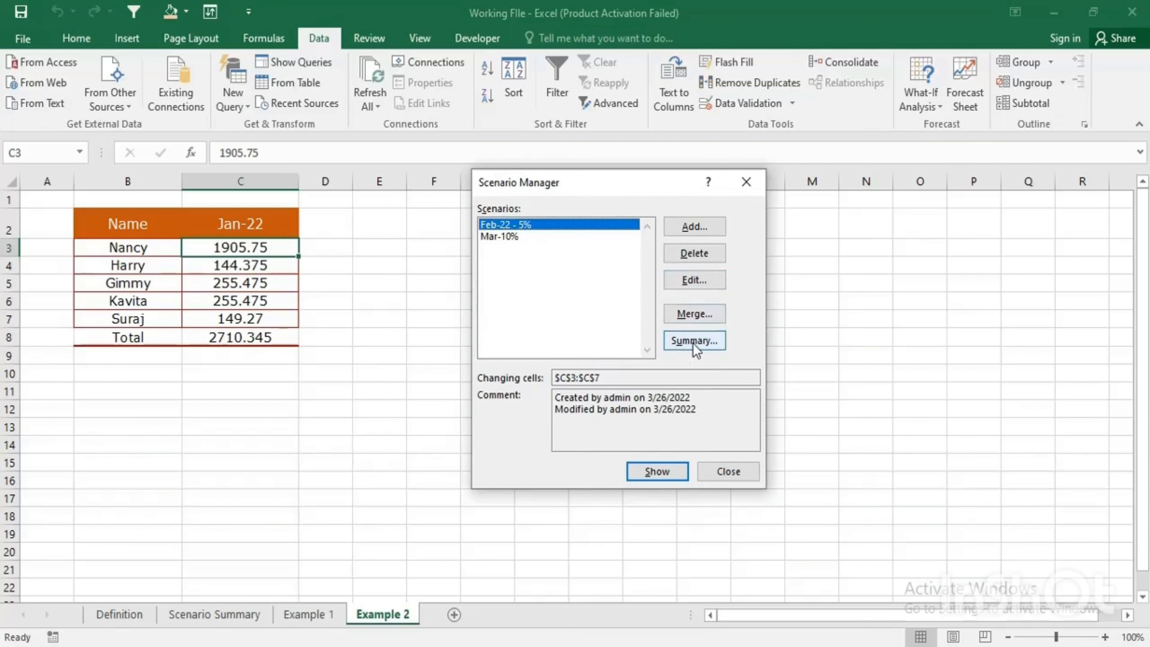
left_click(701, 339)
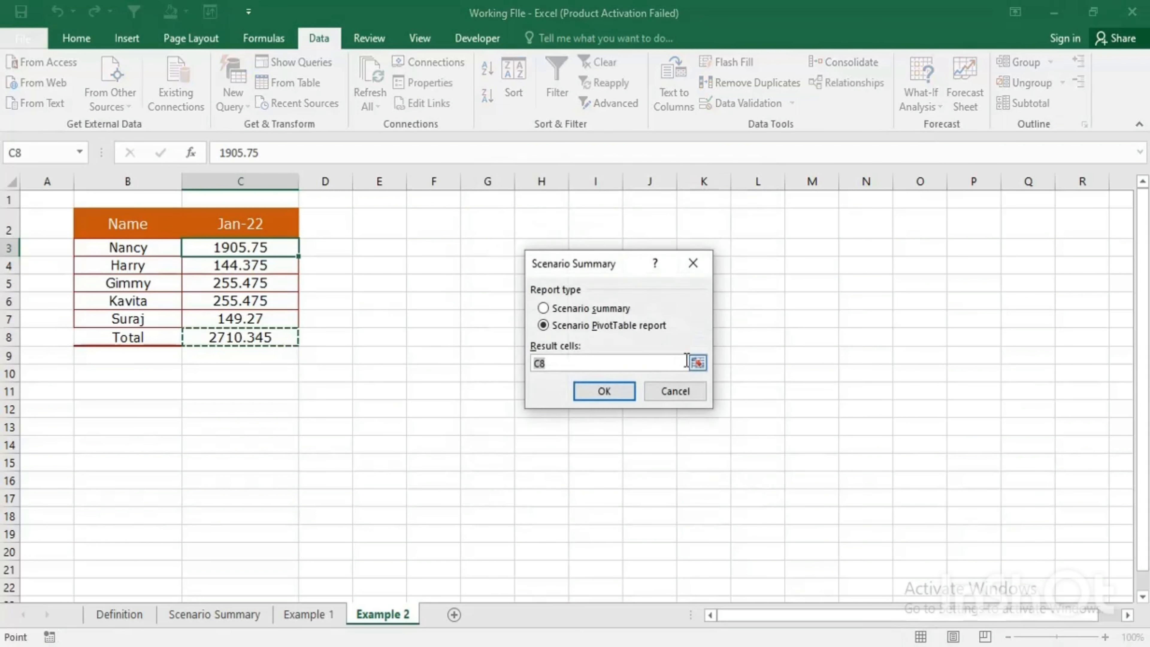
left_click(697, 361)
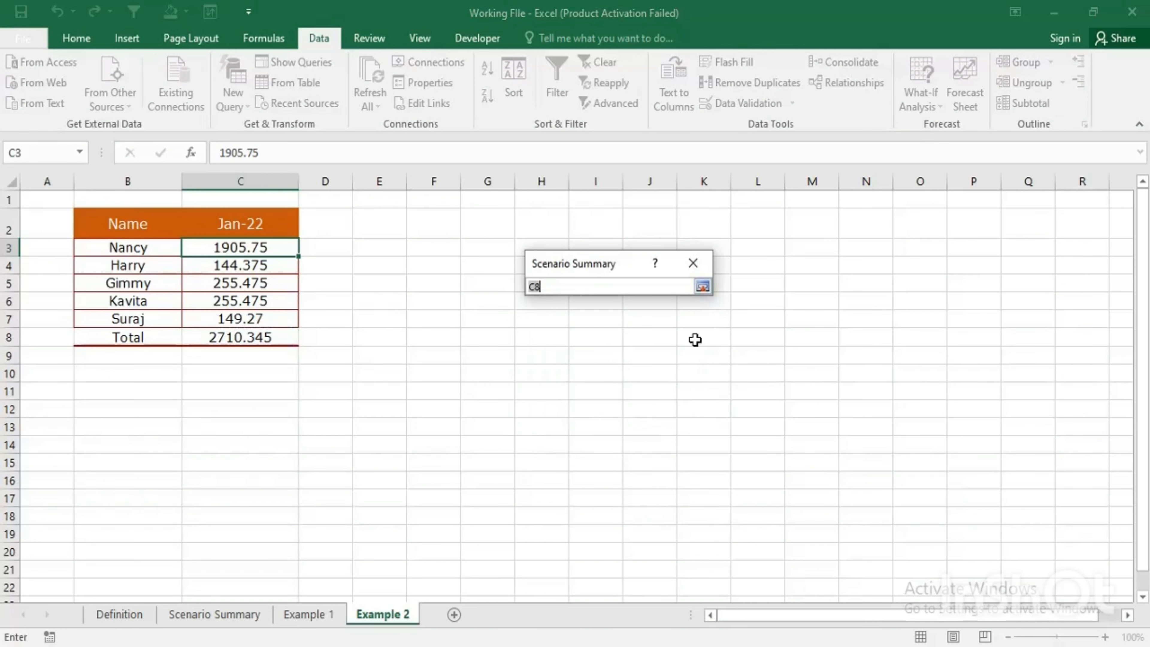
left_click(252, 336)
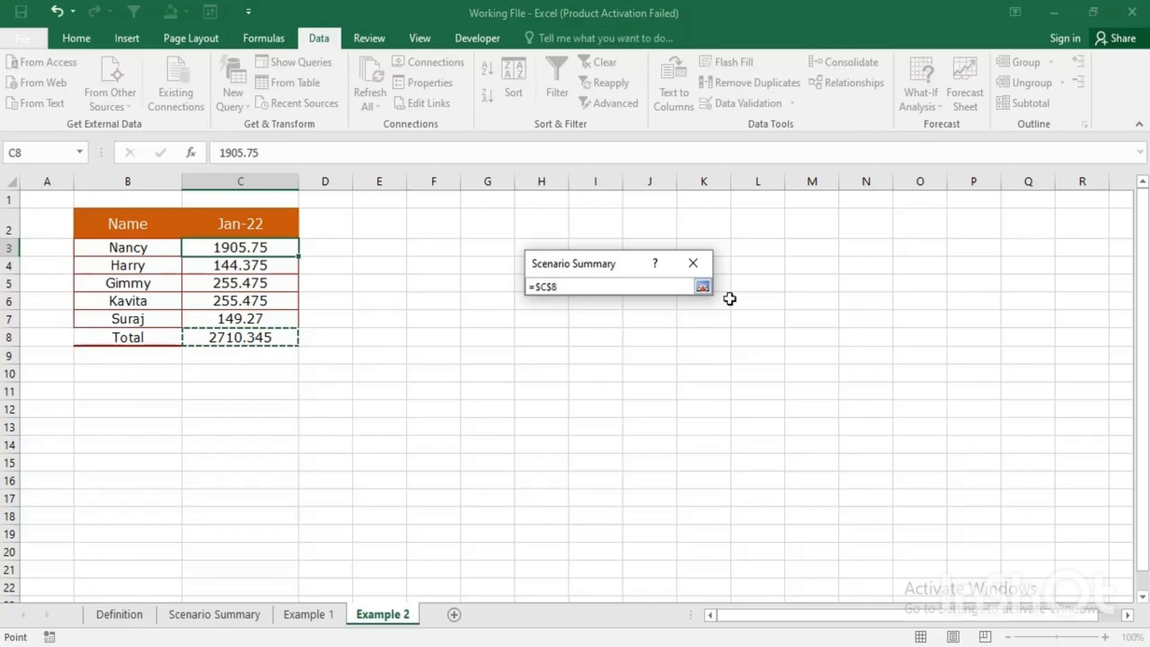
left_click(703, 286)
left_click(621, 390)
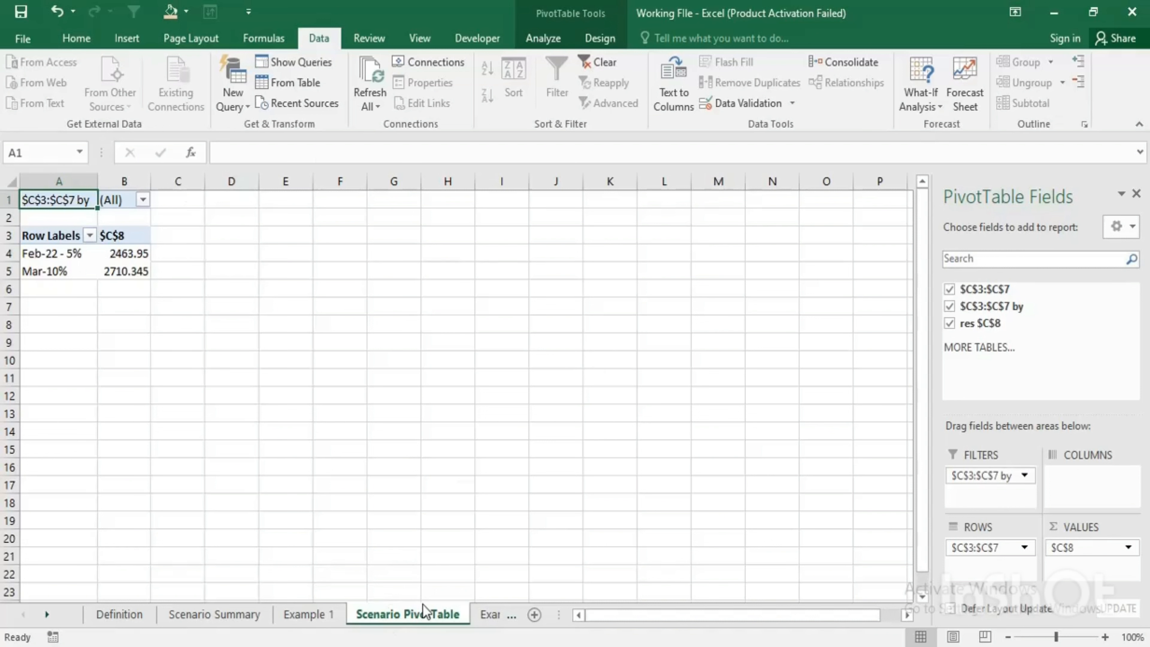
- Delete the Scenario PivotTable sheet
right_click(398, 615)
left_click(473, 427)
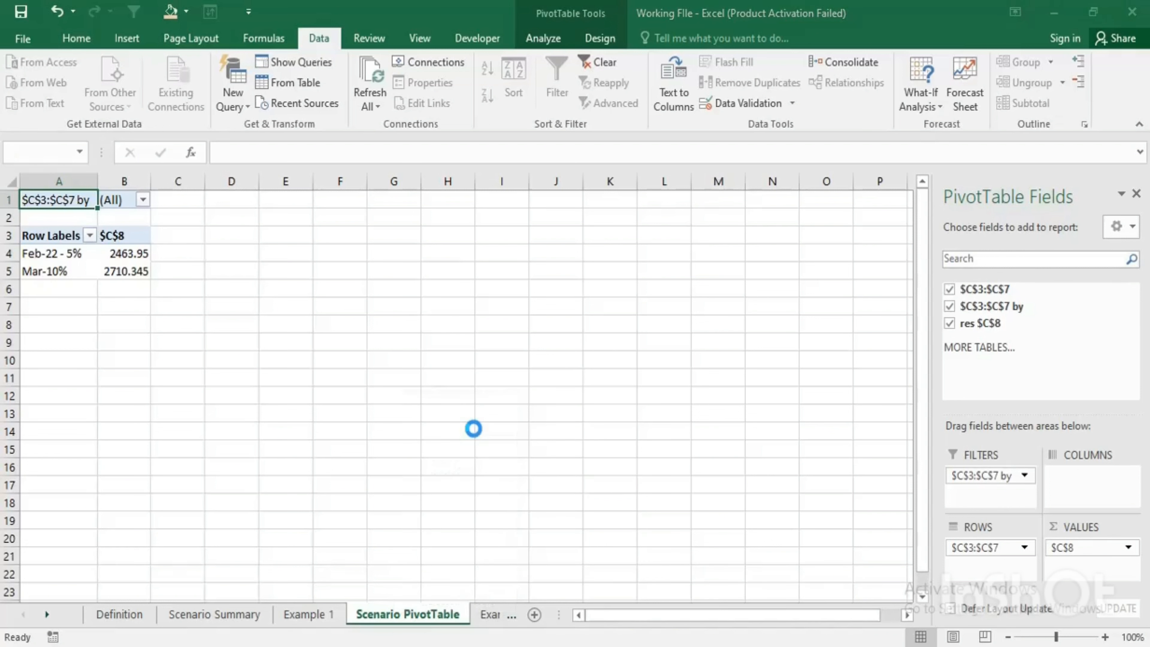
left_click(543, 381)
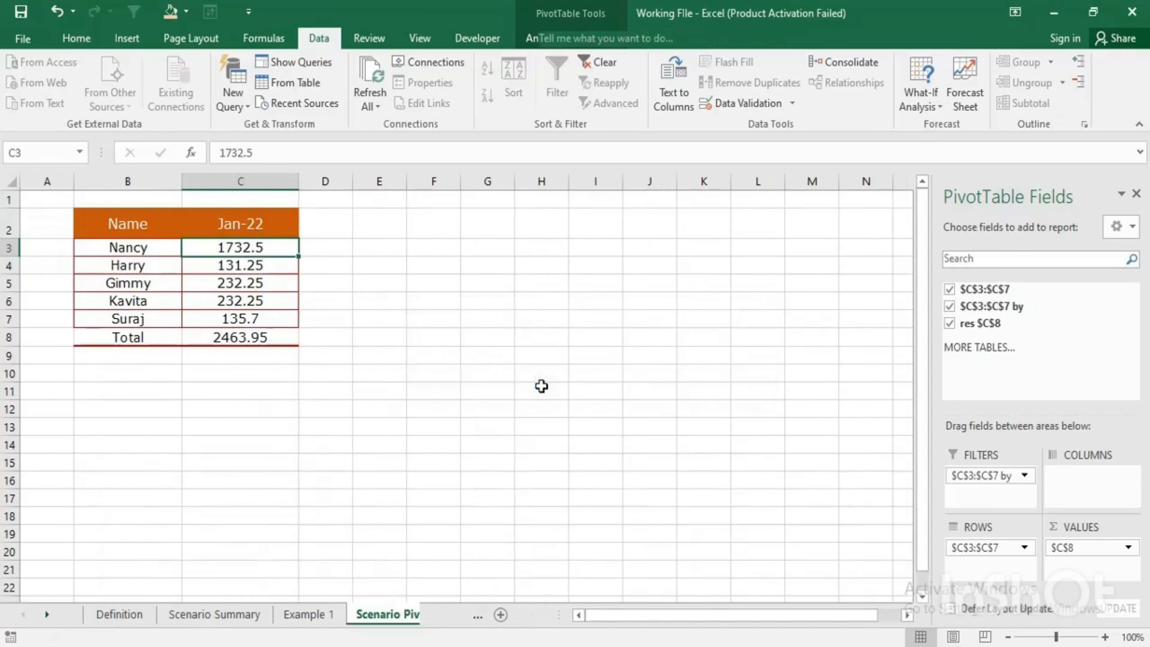
- Generate a report of the Scenario summary type from the Example 2 scenarios, with C8 as the result cell
left_click(149, 277)
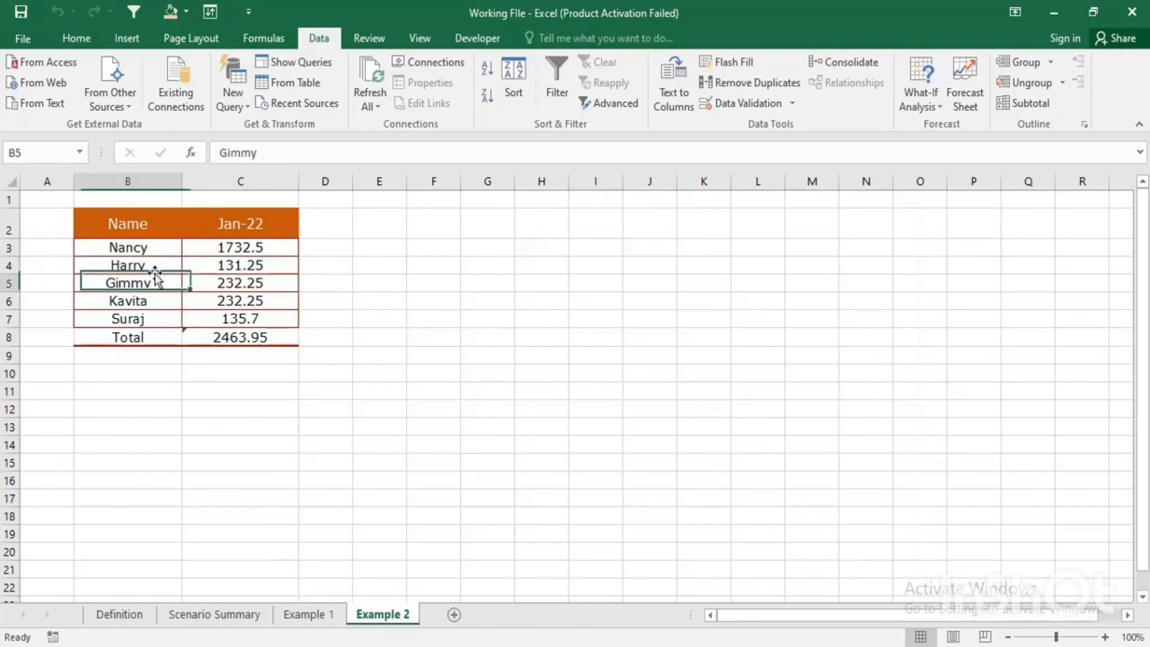
left_click(230, 269)
left_click(248, 301)
left_click(246, 253)
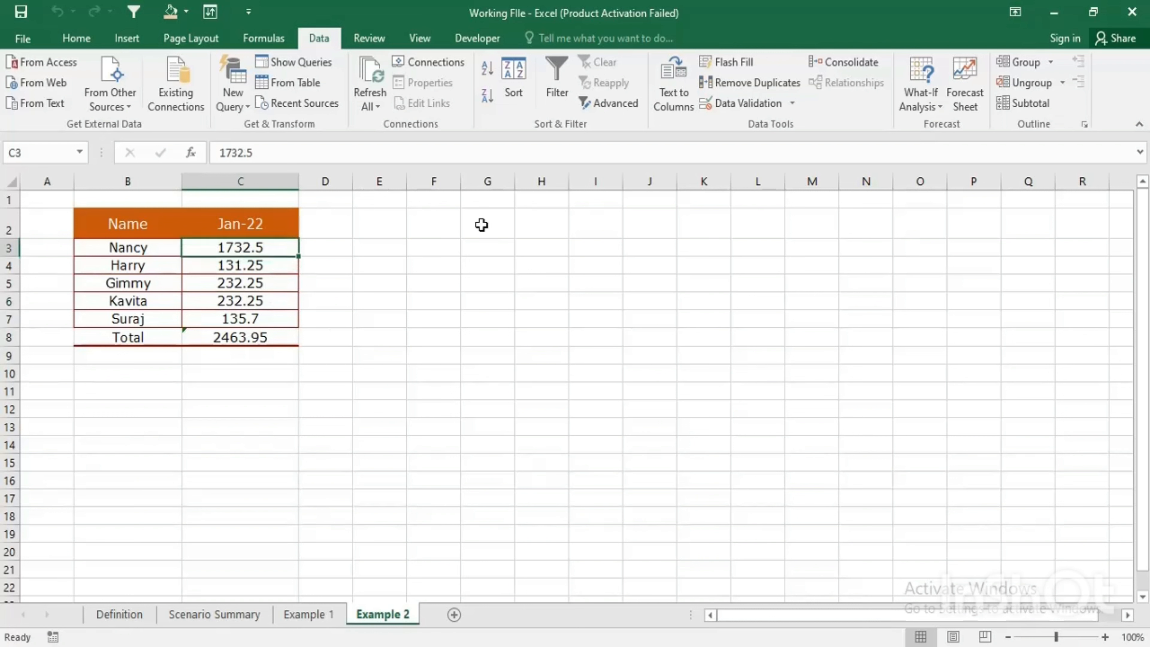
left_click(918, 104)
left_click(937, 123)
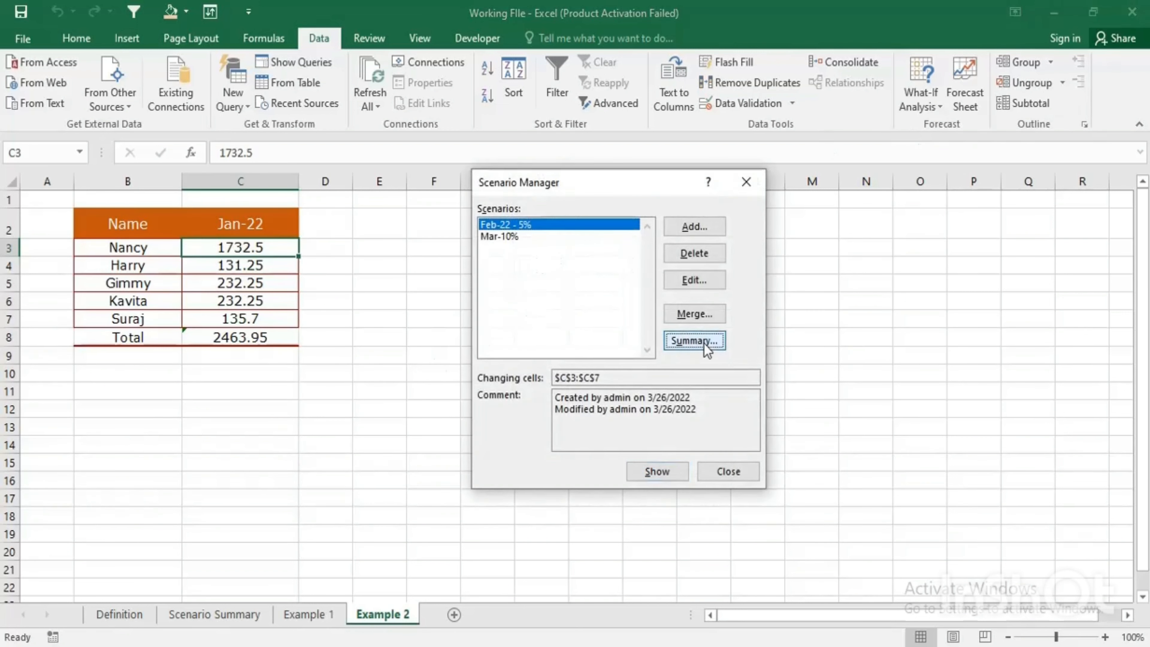
left_click(694, 340)
left_click(543, 308)
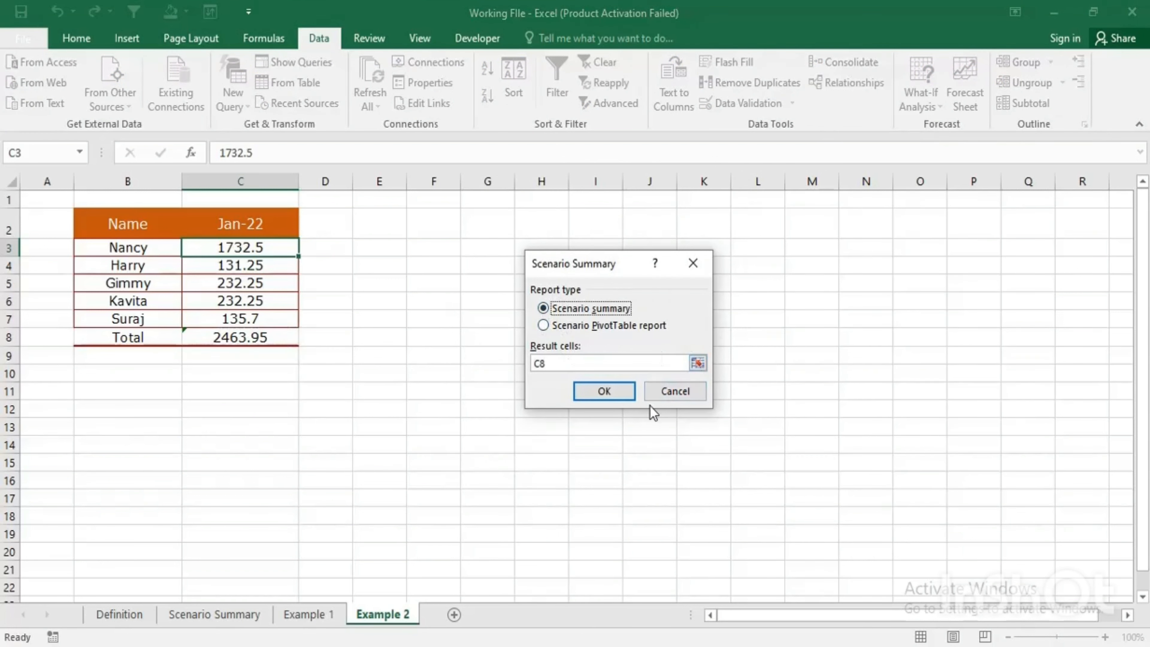
left_click(607, 391)
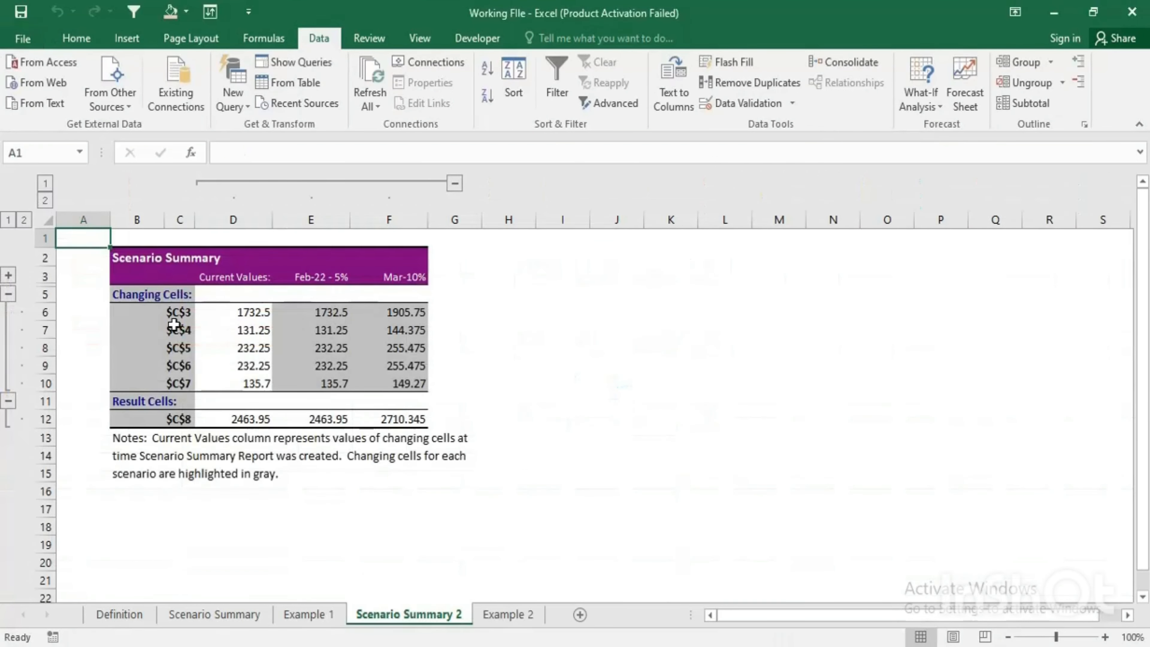
- Examine the changing cells, scenario values and result totals in the Scenario Summary 2 report
left_click_drag(254, 313, 256, 365)
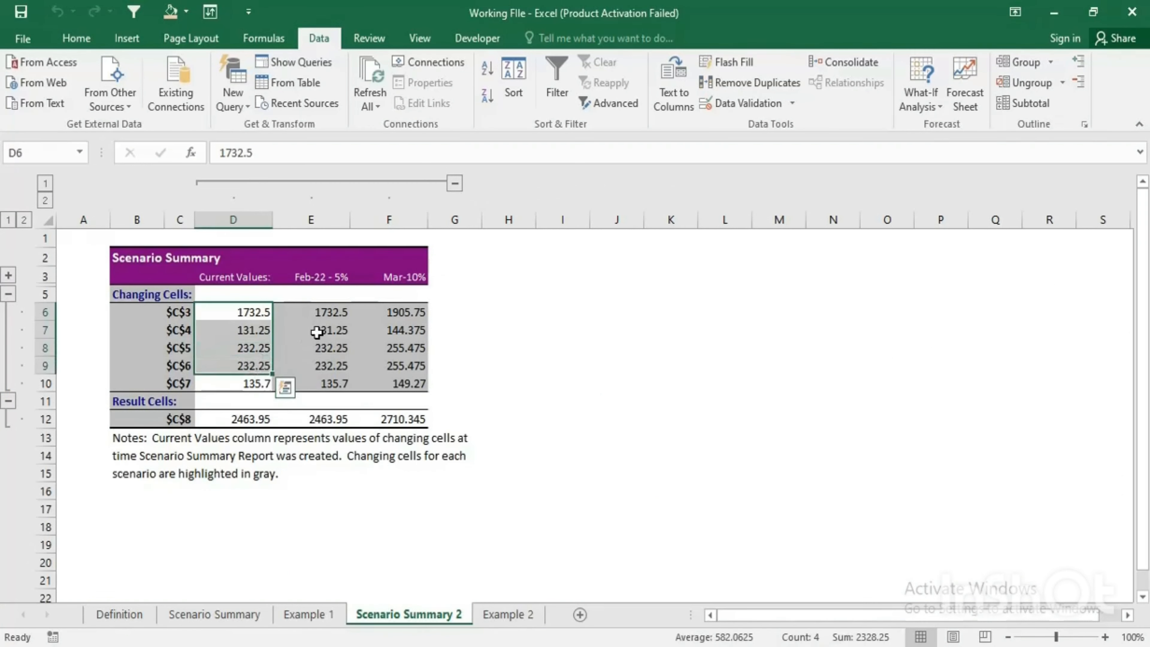
left_click_drag(331, 317, 326, 384)
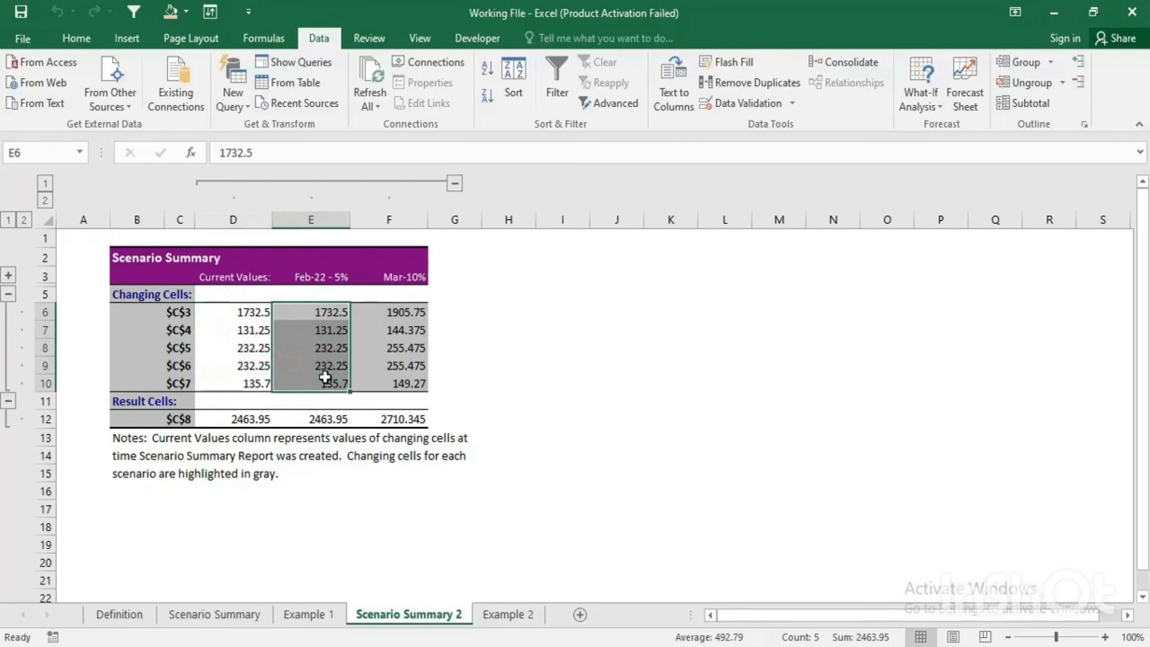
left_click(329, 416)
left_click_drag(403, 317, 400, 382)
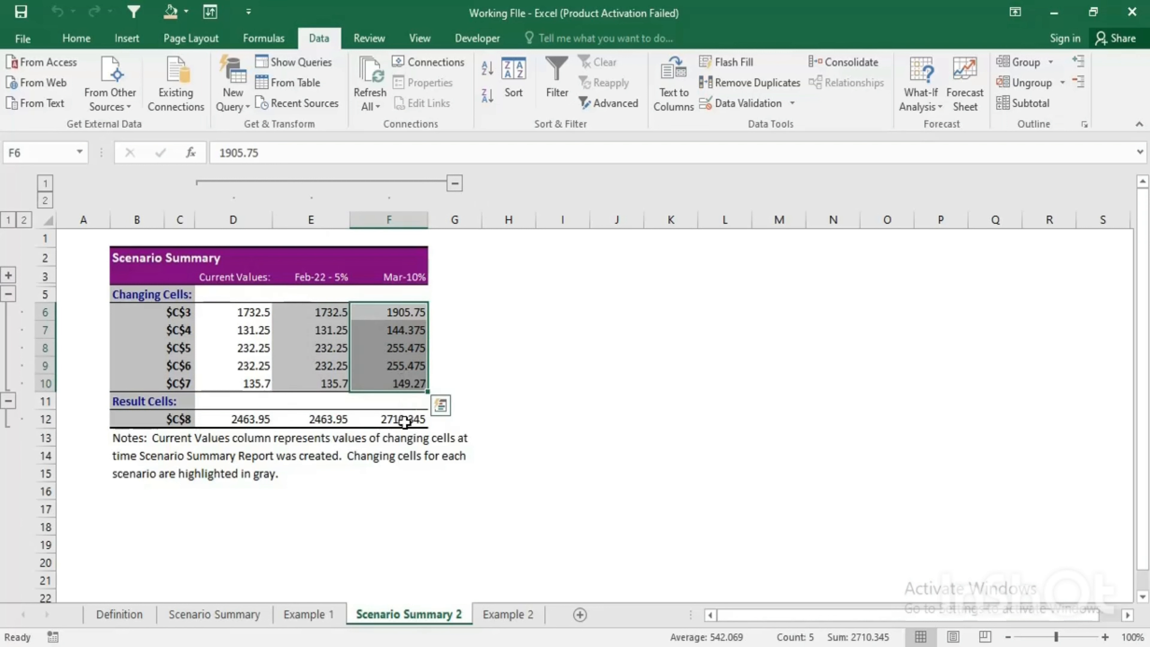
left_click(404, 421)
left_click_drag(162, 314, 175, 382)
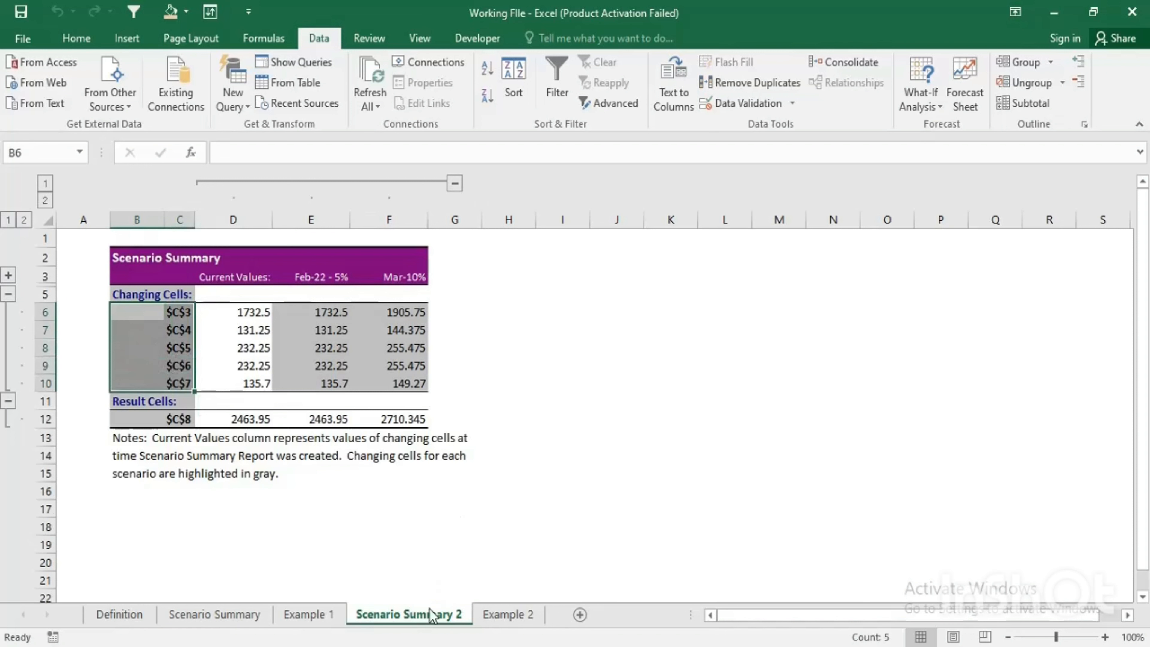
- Delete the Scenario Summary 2 sheet
right_click(413, 616)
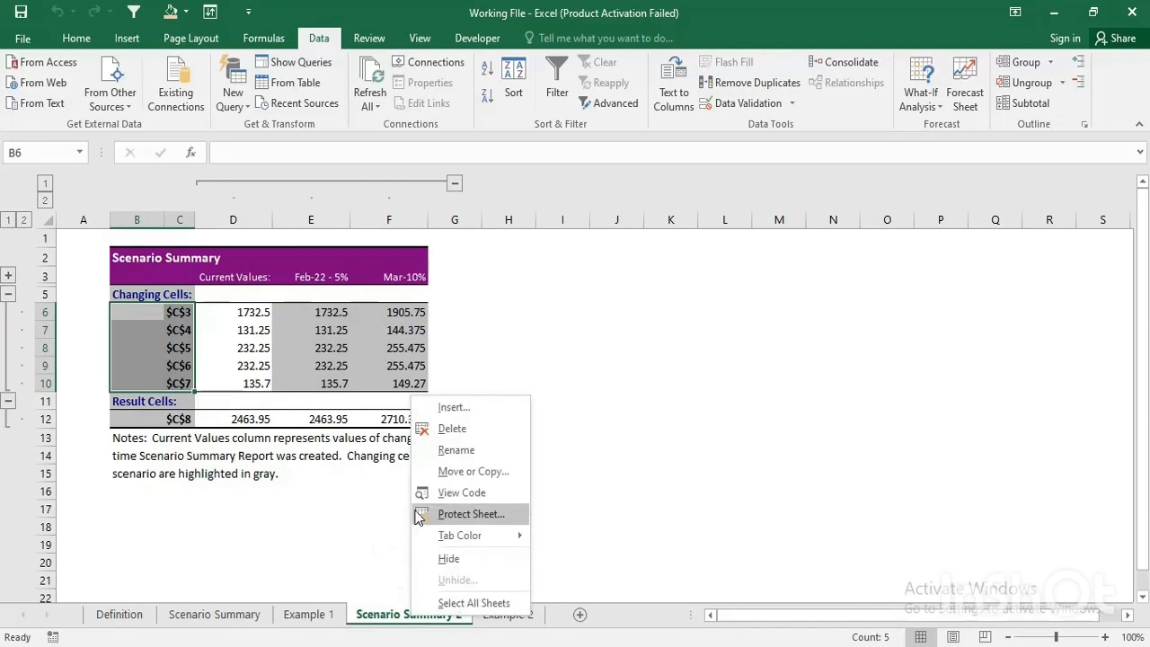
left_click(453, 428)
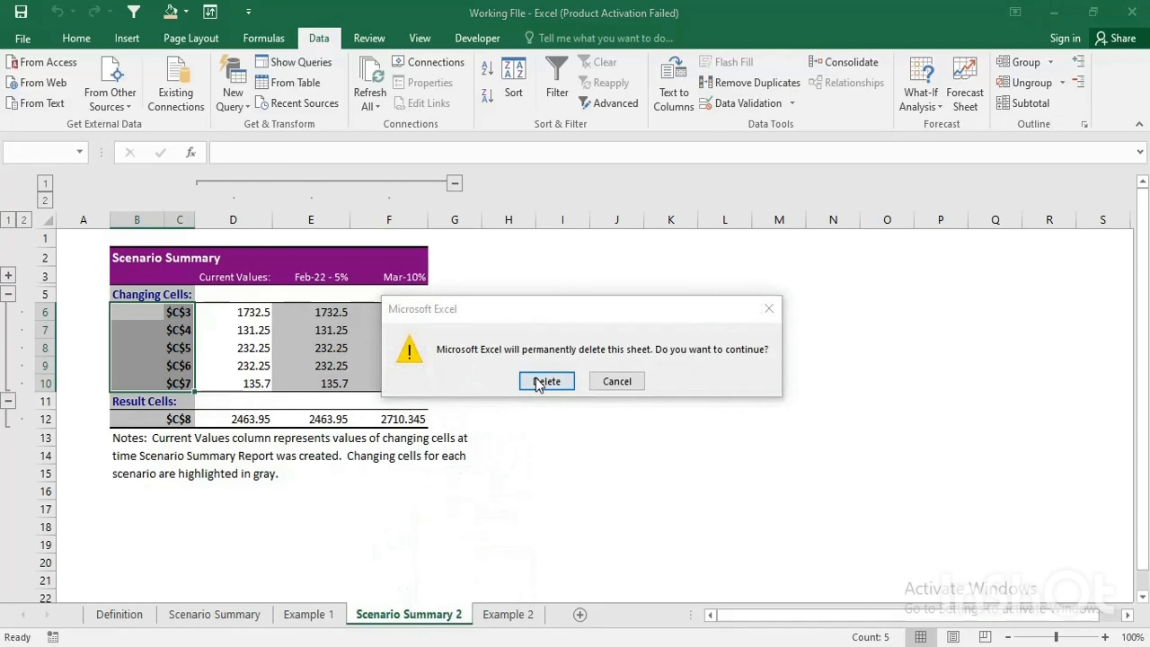
left_click(539, 382)
- Define a cell name for C3 that matches the person's name in B3
left_click(142, 248)
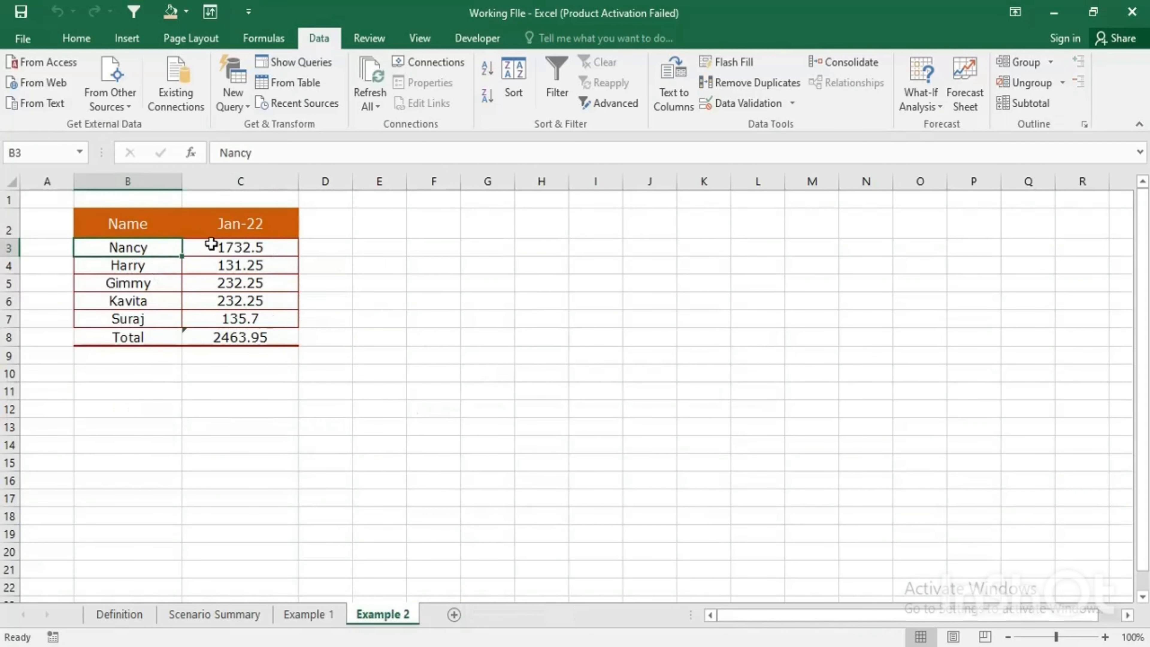
left_click(212, 245)
left_click(37, 149)
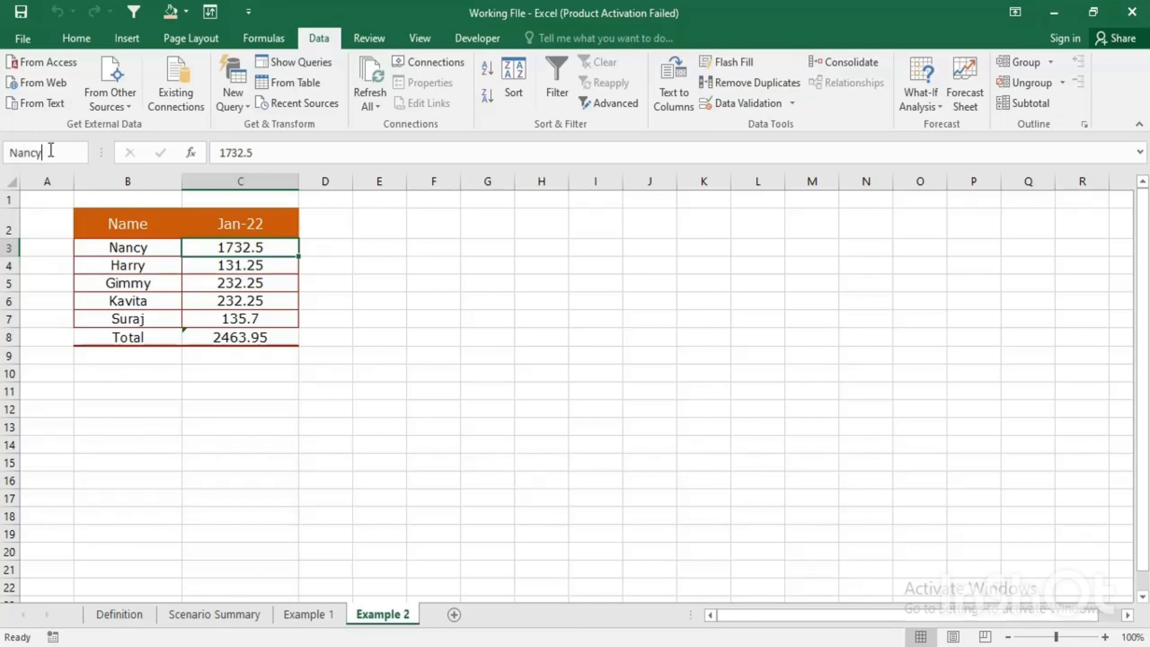
key("Return")
- Define cell names for C4 and C5 that match the people's names in B4 and B5
left_click(264, 263)
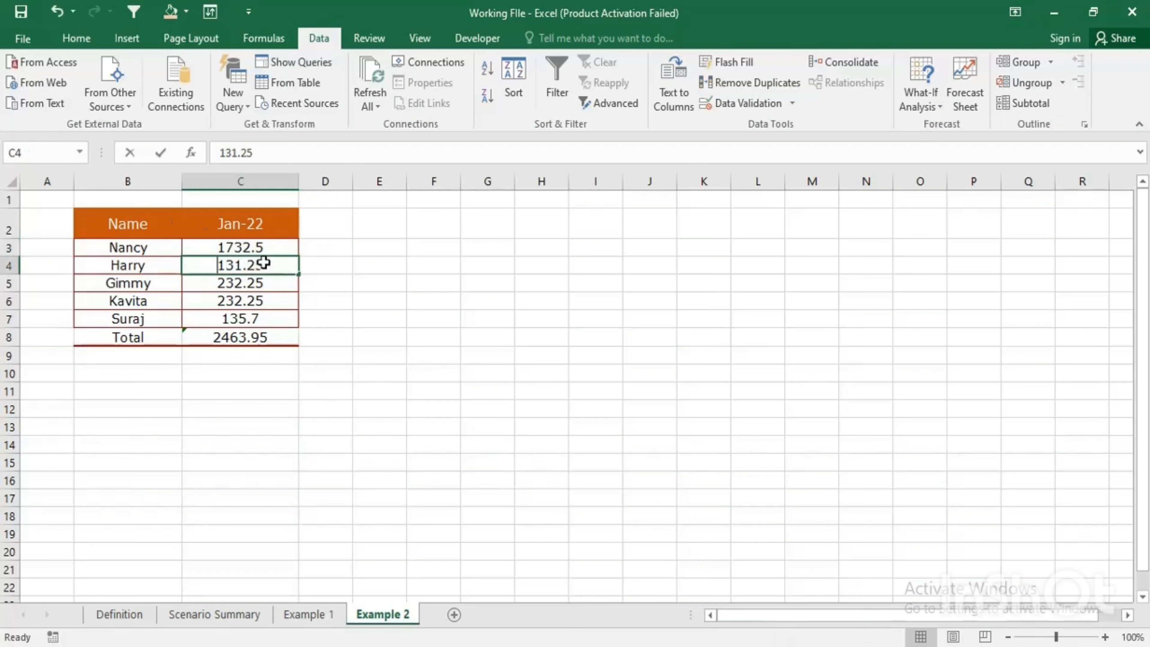
type("Harry")
key("BackSpace")
key("Escape")
left_click(35, 152)
type("Har")
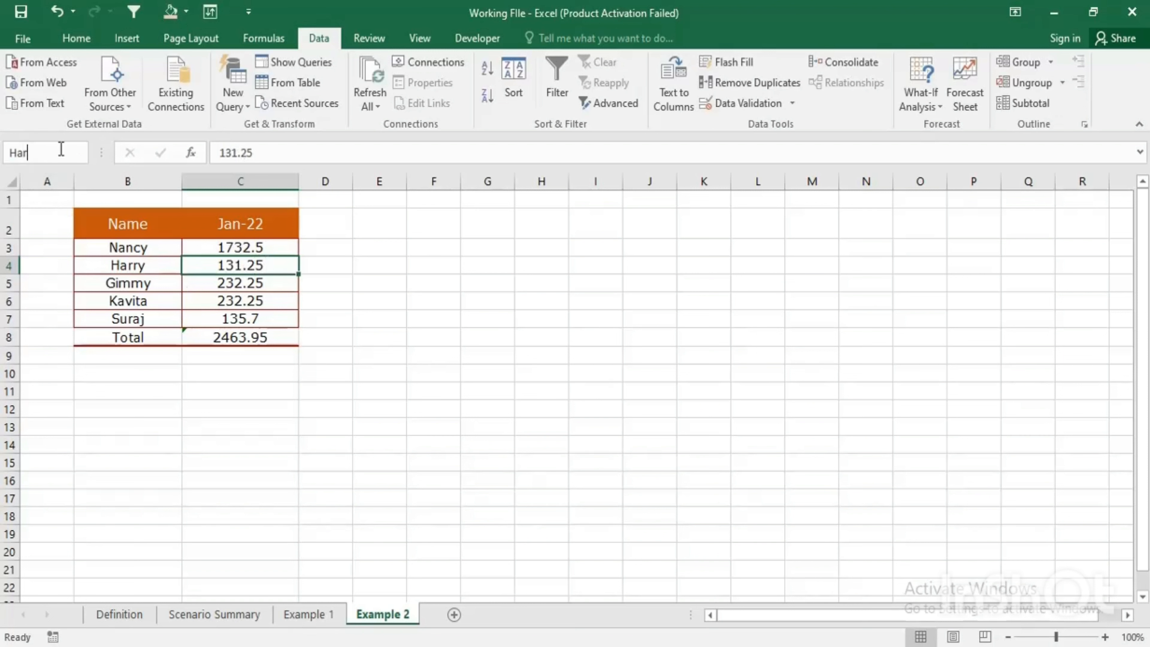
left_click(239, 283)
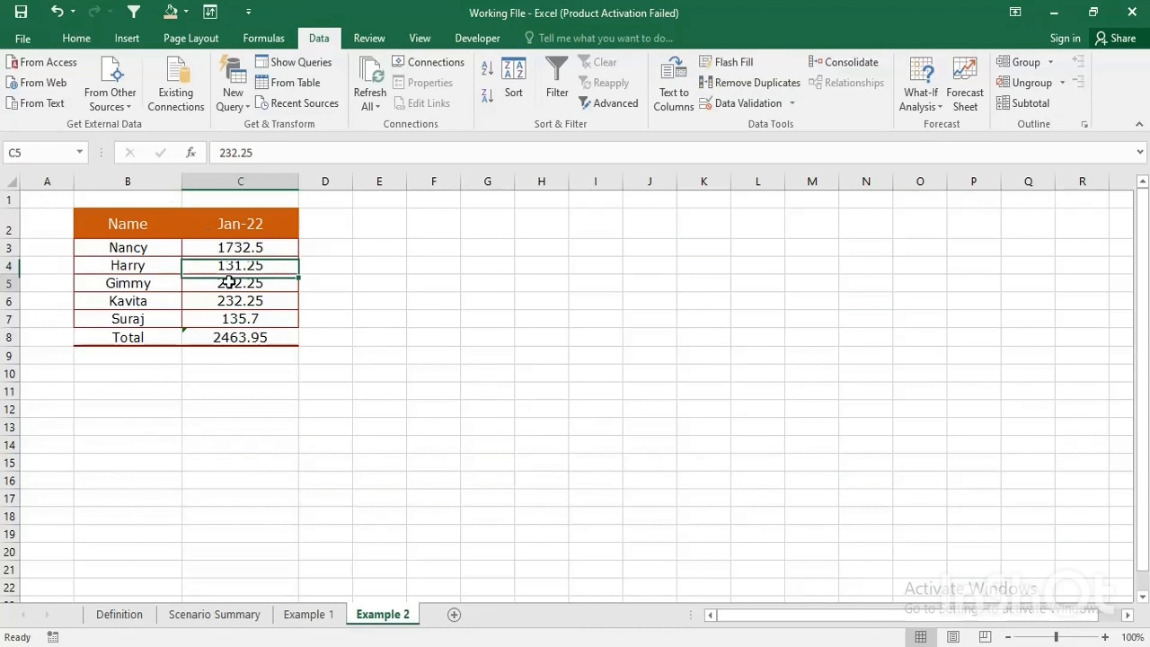
left_click(62, 145)
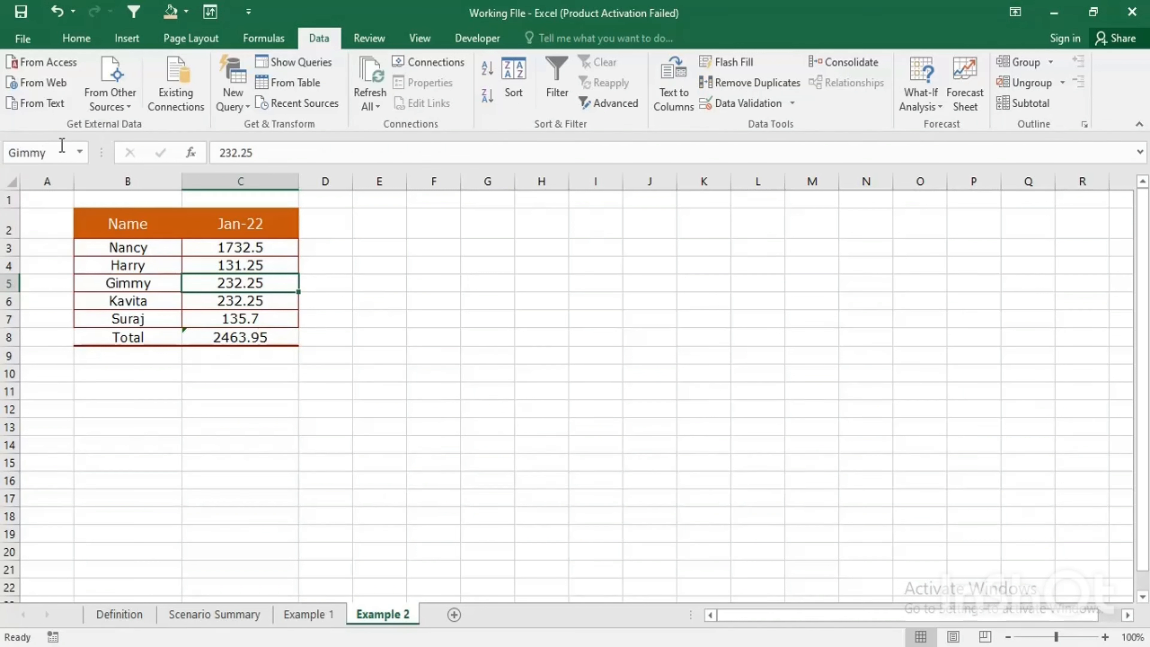
- Define cell names for C6 and C7 that match the people's names in B6 and B7
left_click(226, 301)
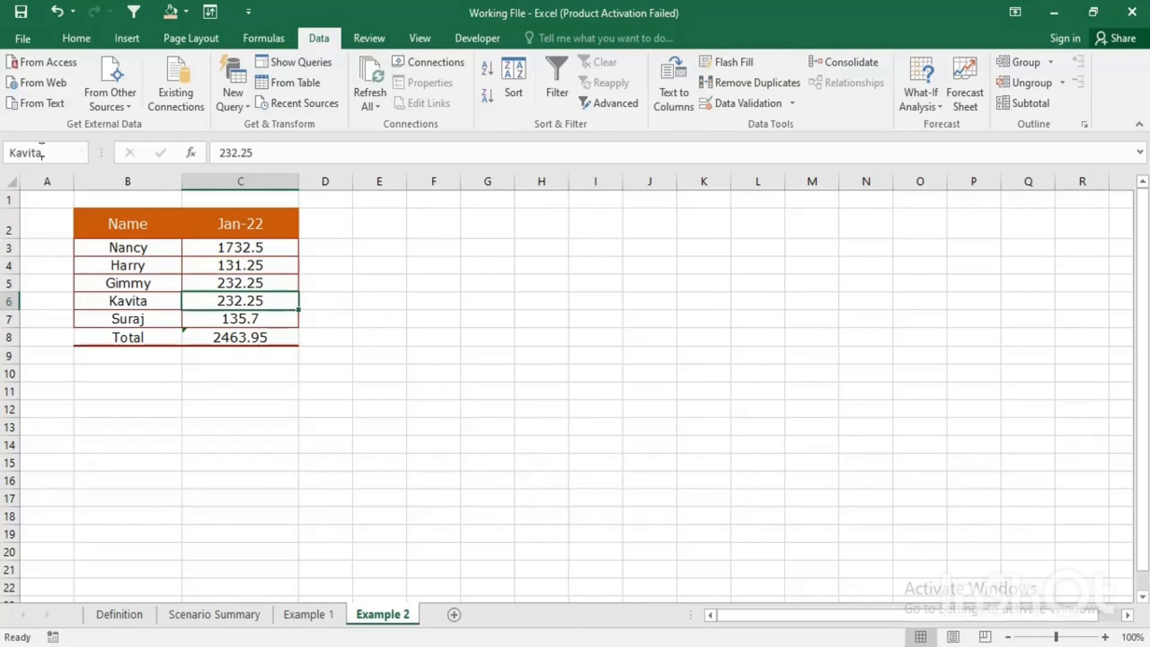
key("Return")
left_click(221, 317)
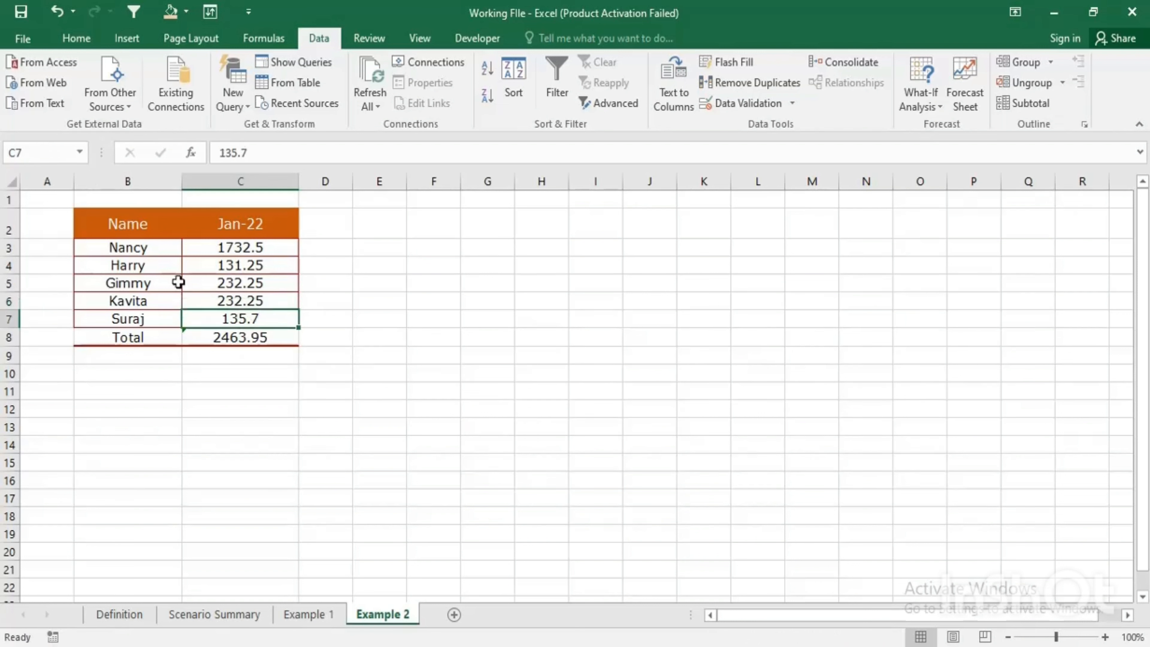
left_click(40, 146)
type("Suraj")
left_click(249, 265)
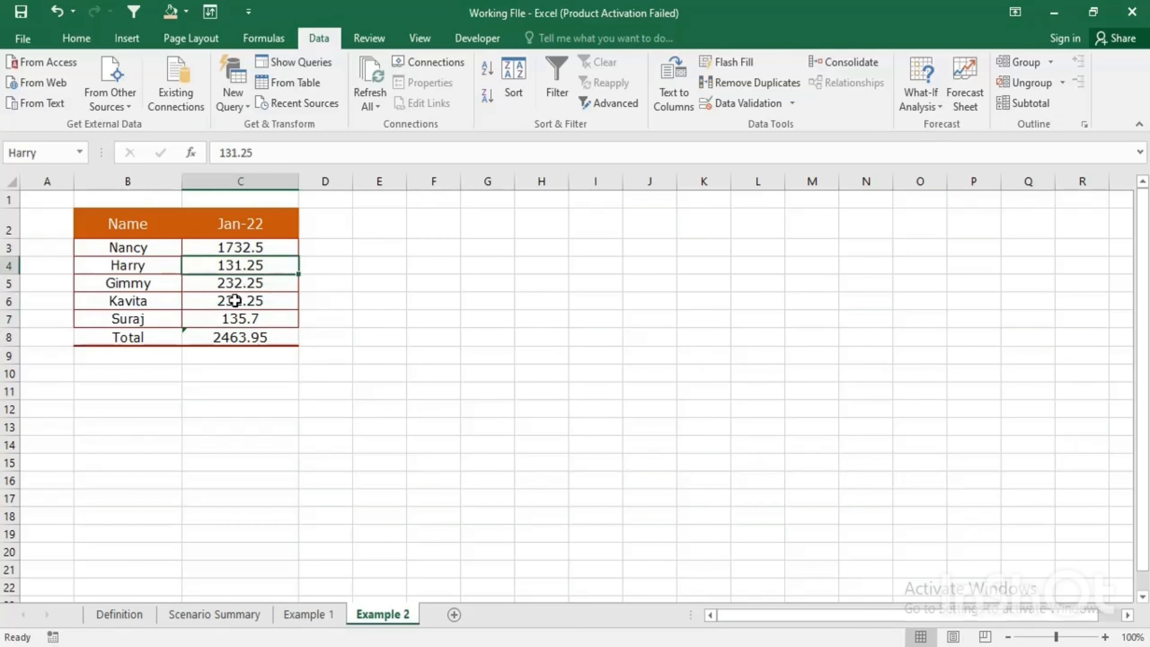
left_click(190, 319)
left_click(215, 299)
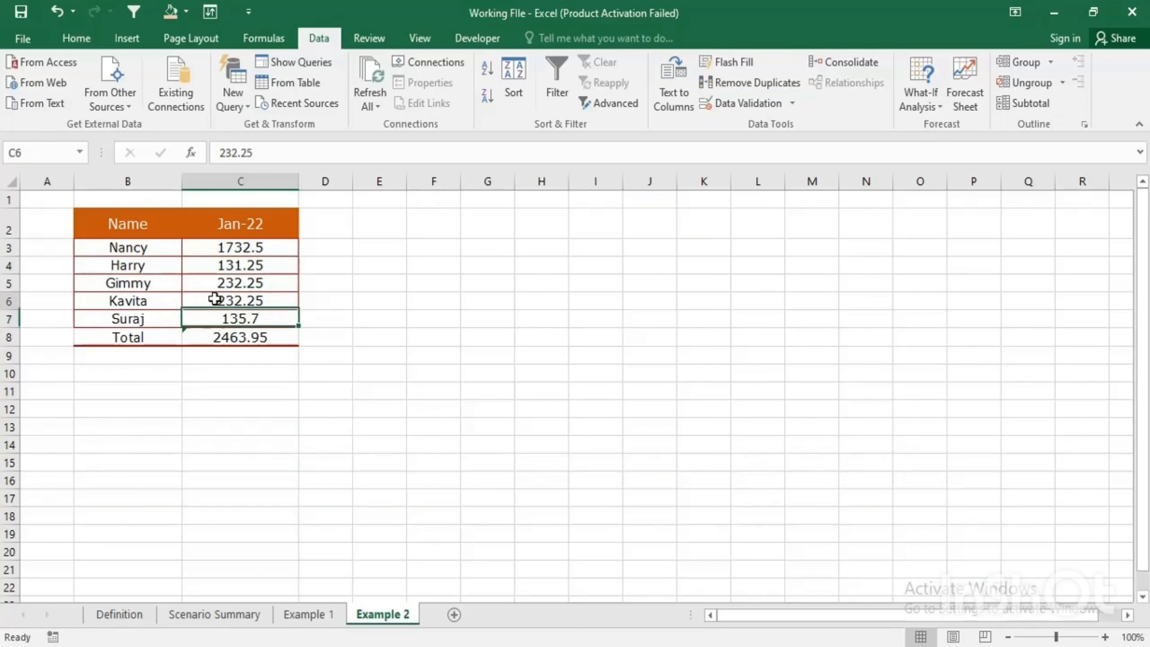
key("Down")
left_click(37, 152)
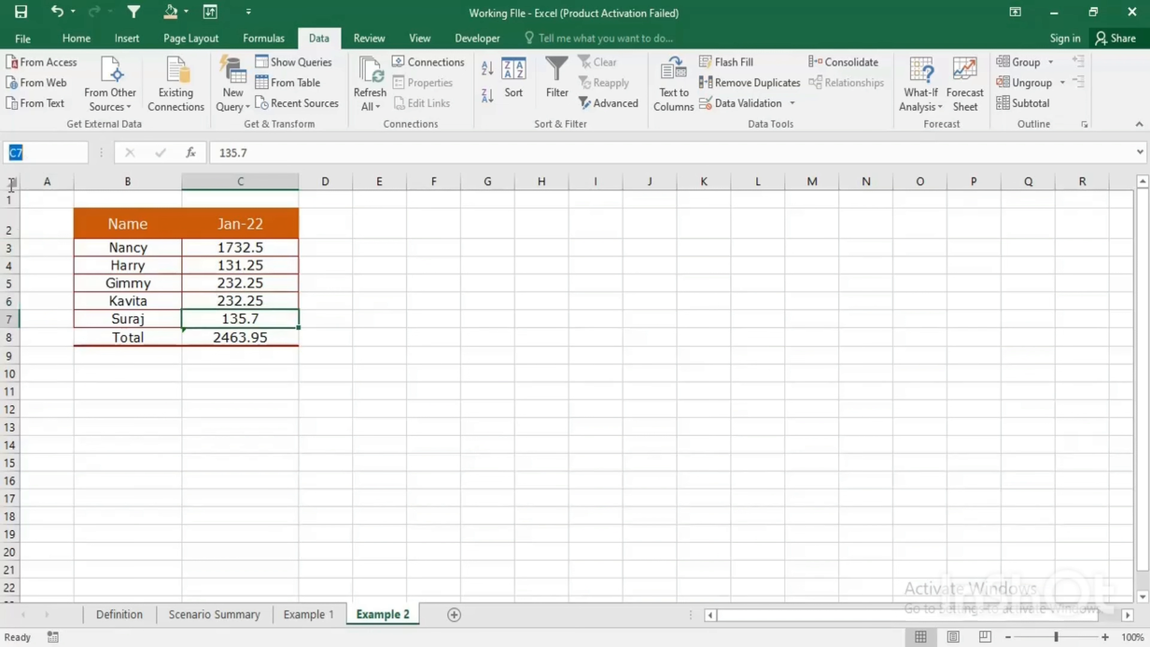
type("Suraj")
- Check the defined names of the changing cells from C6 up to C3
key("Up")
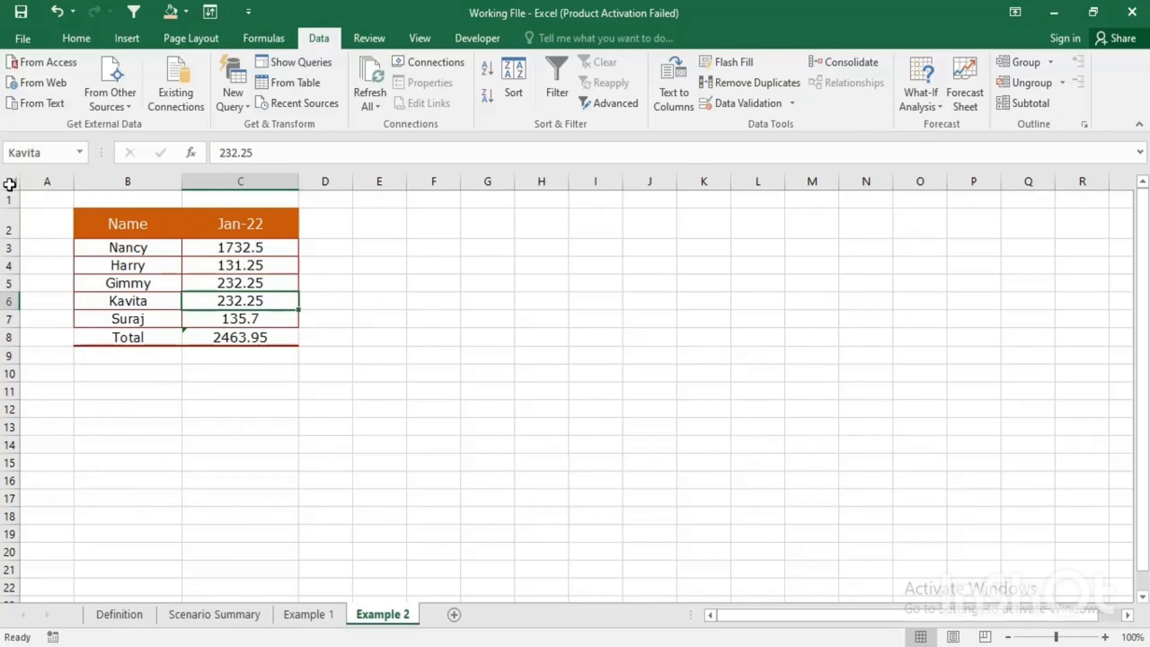
key("Up")
key("Up")
key("Down")
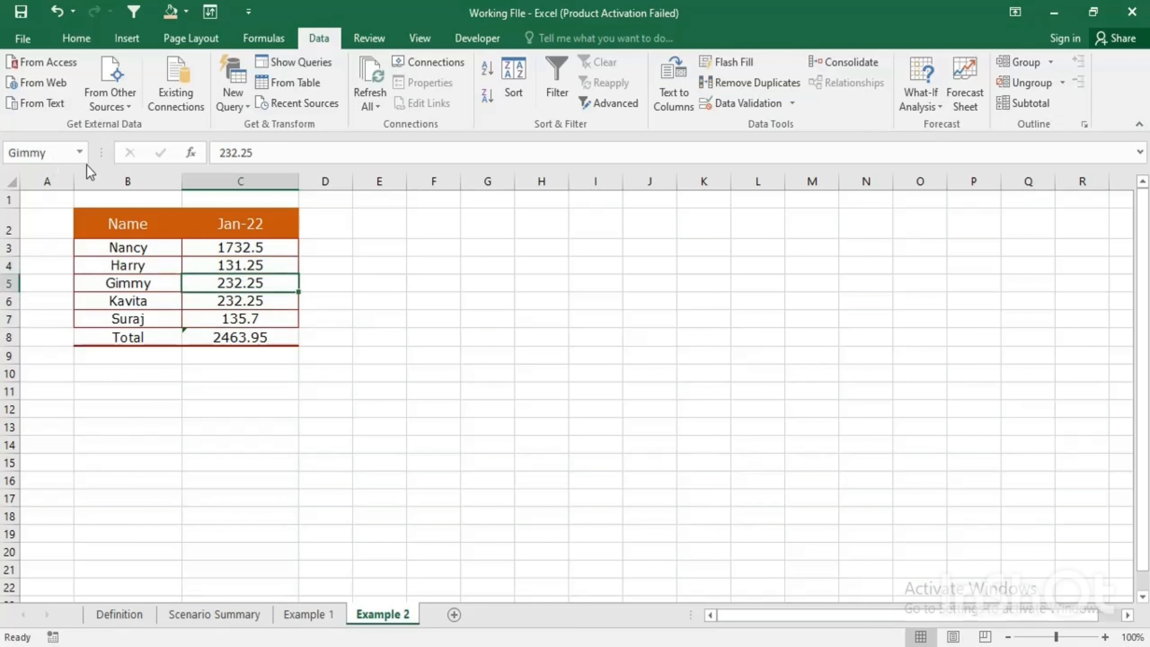
key("Up")
key("Down")
key("Up")
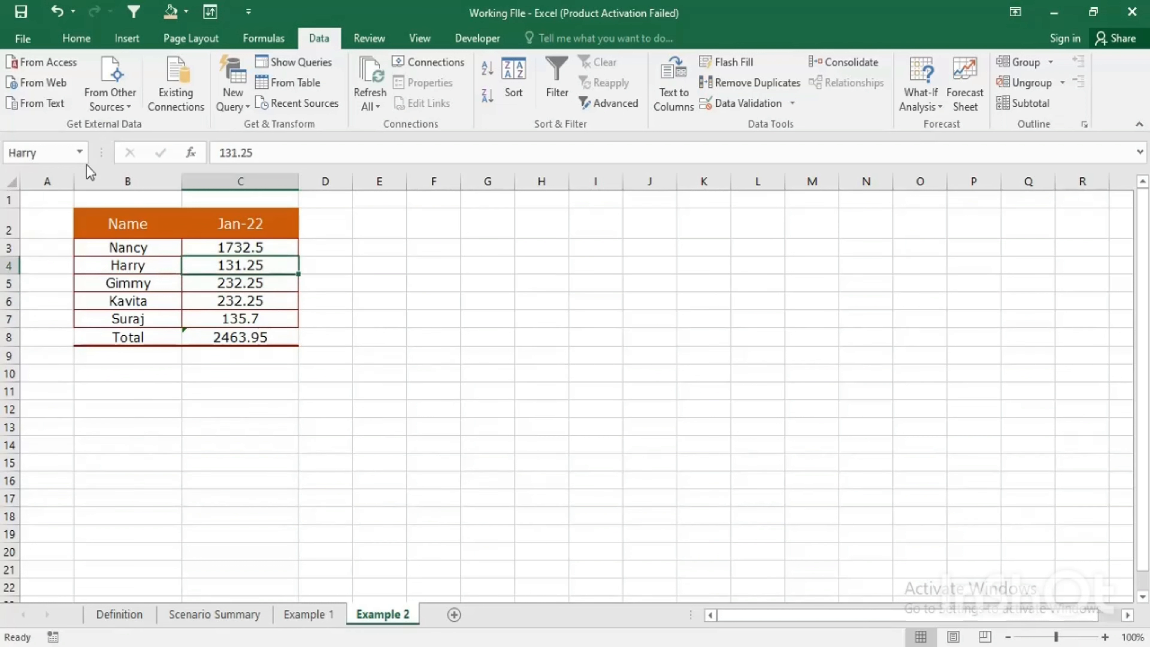
key("Up")
- Generate a scenario summary report from the Scenario Manager with C8 as the result cell
left_click(921, 102)
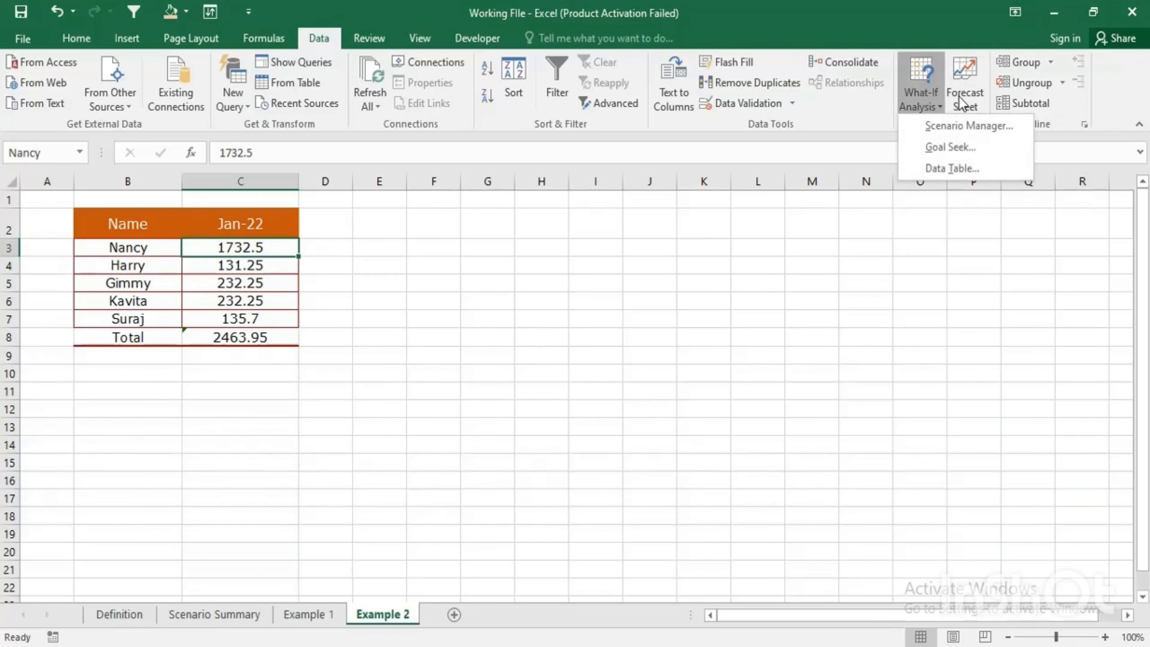
left_click(964, 128)
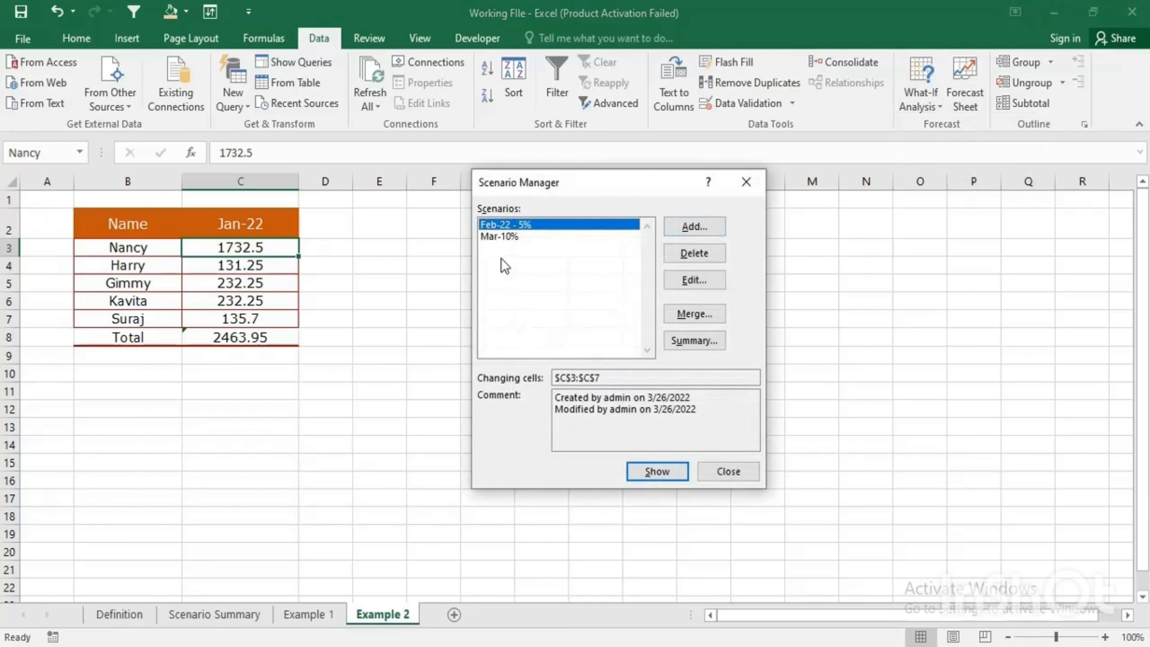
left_click(688, 341)
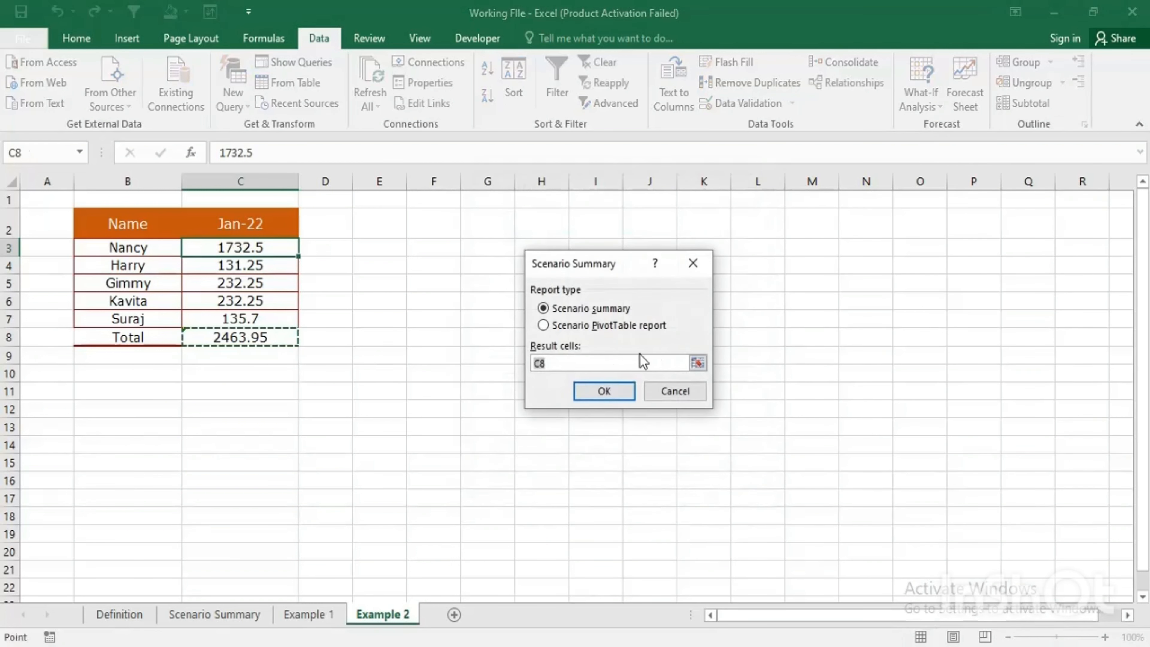
left_click(605, 390)
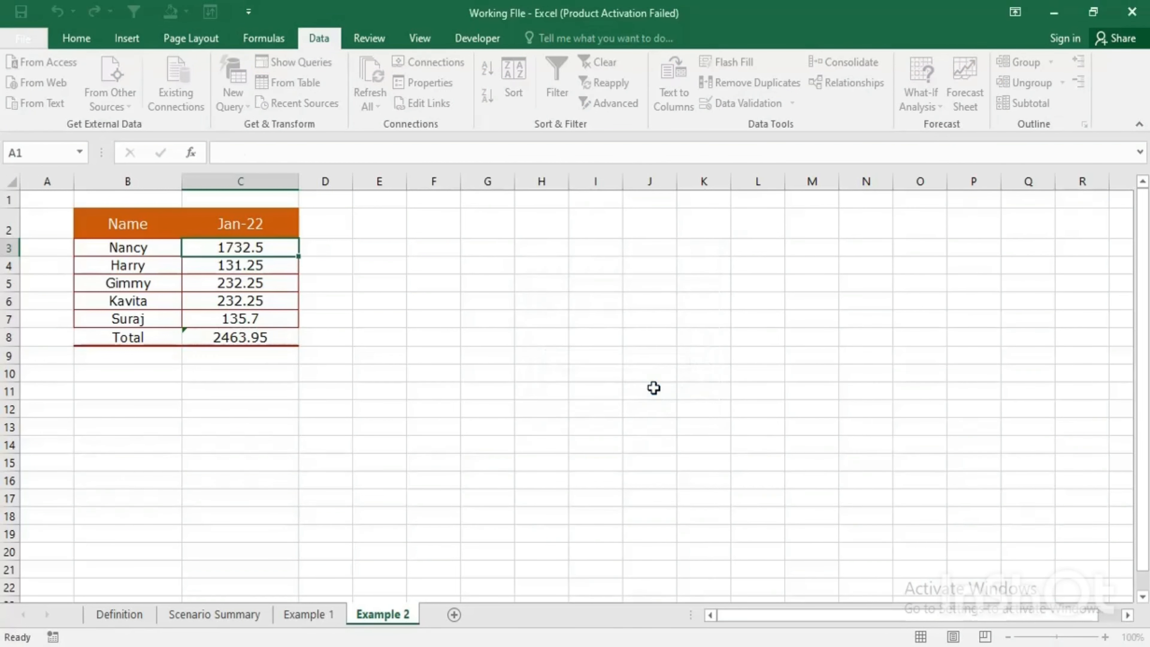